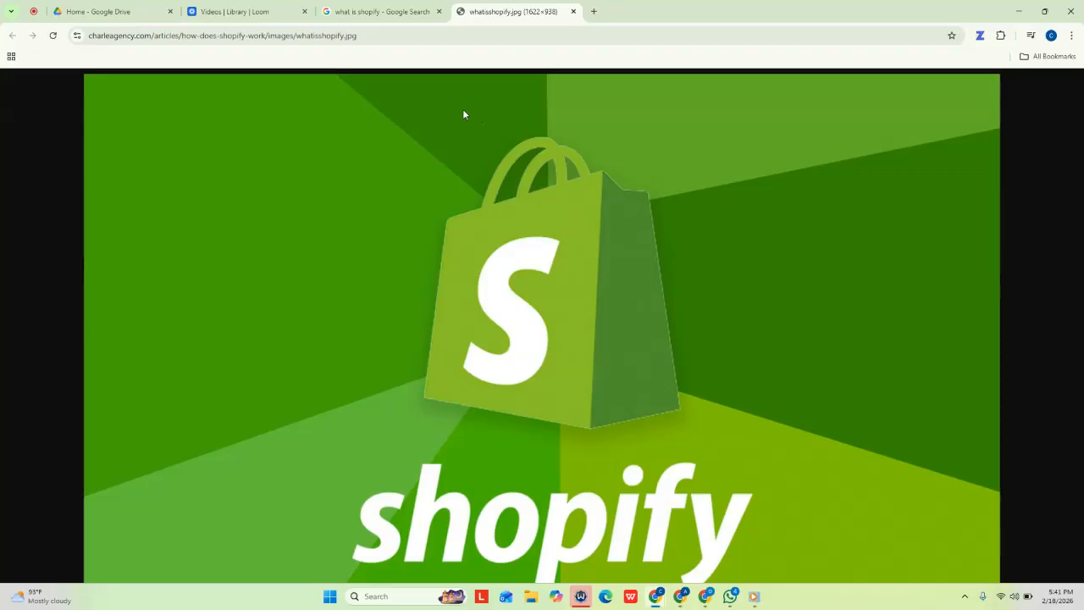
Open the shopify.com website in a new browser tab.
left_click(594, 13)
left_click(577, 44)
type("shopi")
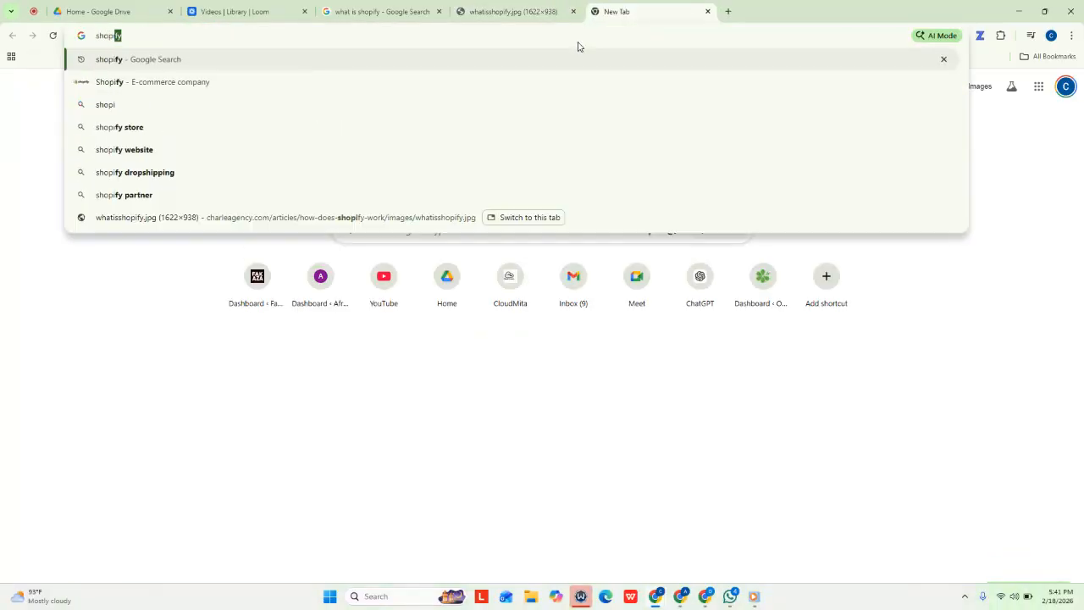
type("fy")
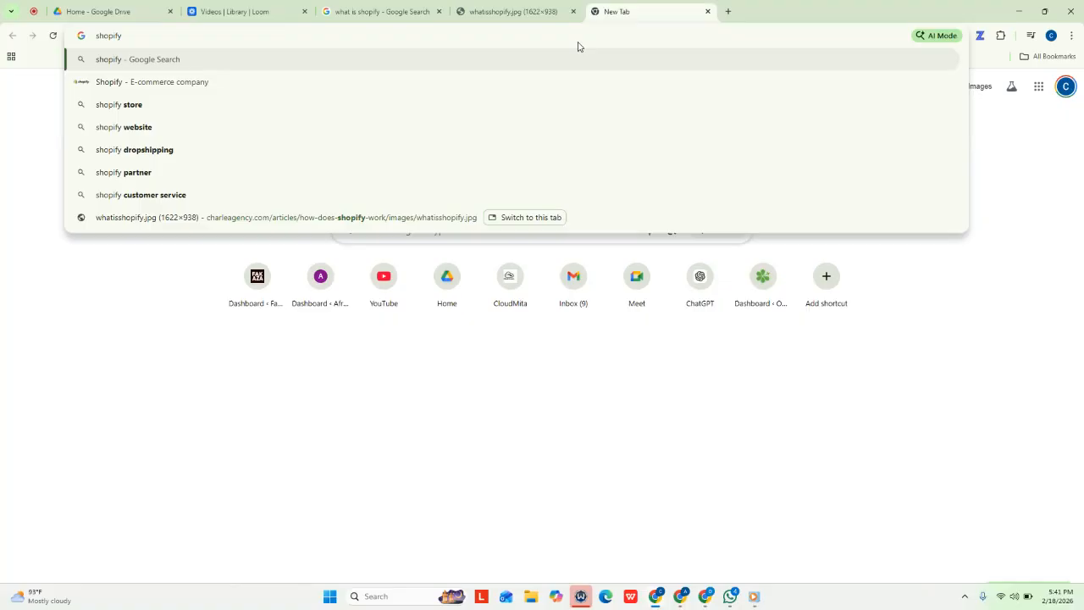
type(".com")
key("Return")
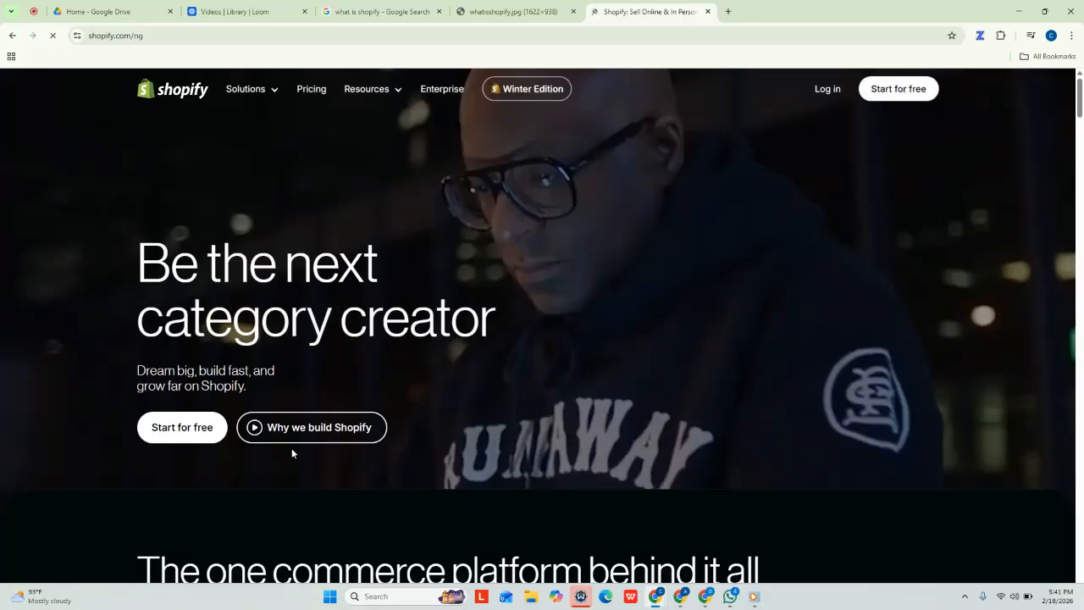
Start the free trial by signing up with an existing Google account and allow Shopify to access its info.
left_click(181, 427)
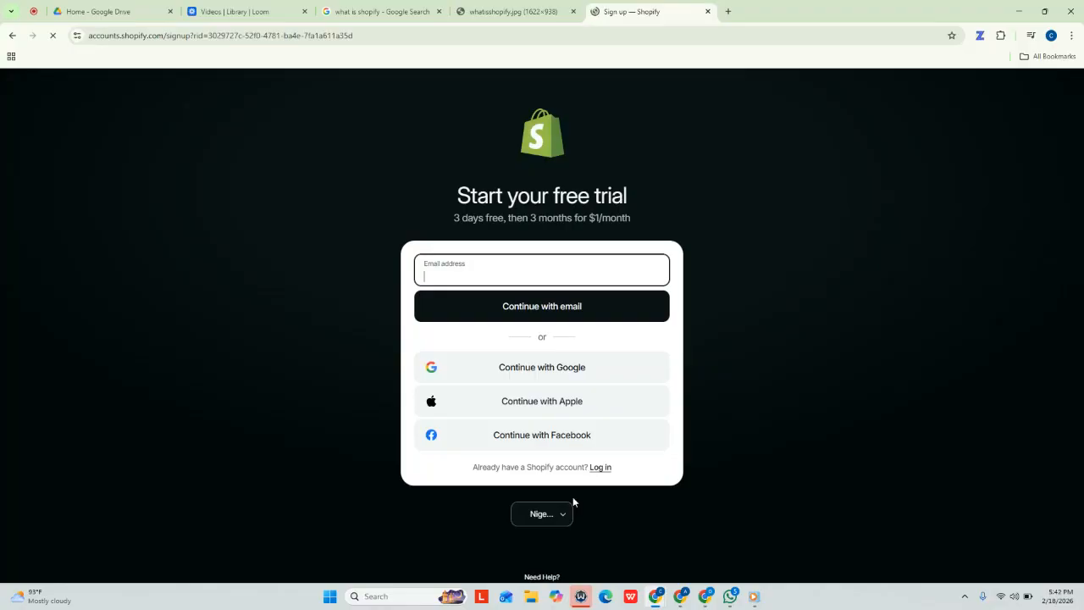
left_click(500, 277)
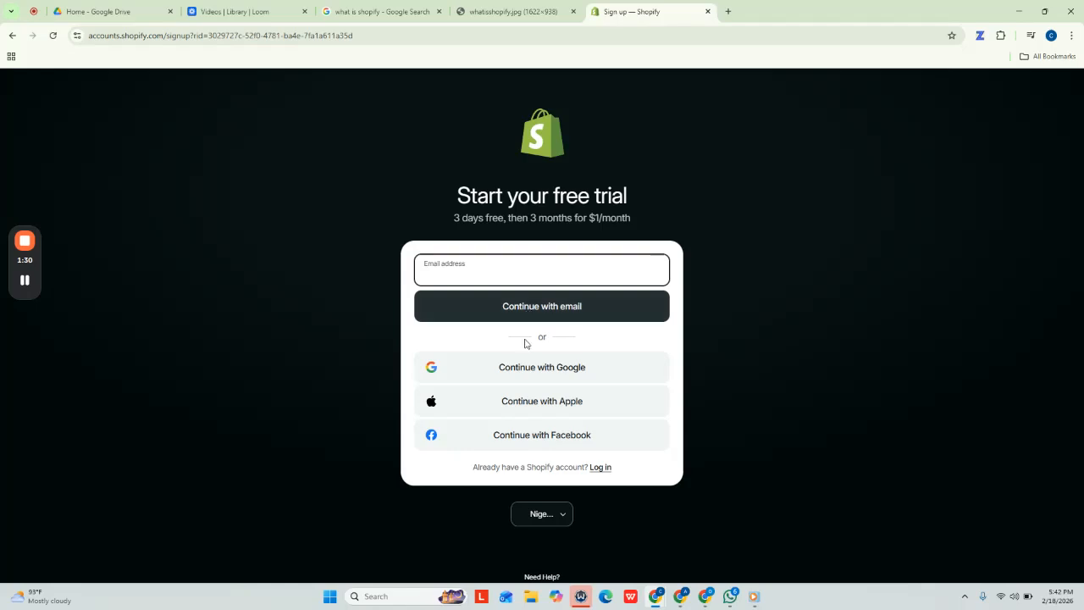
left_click(554, 370)
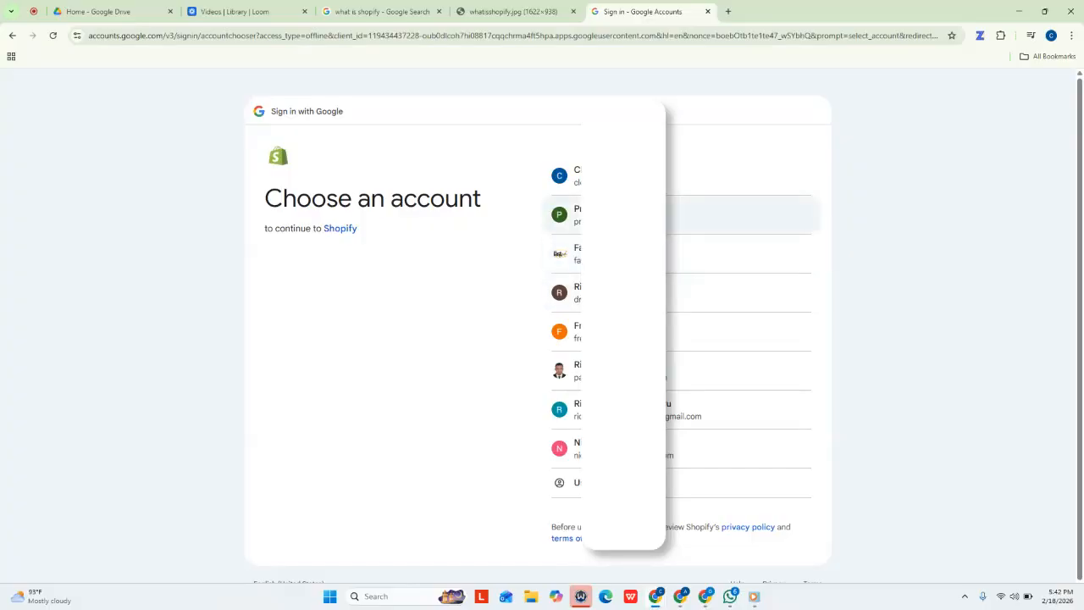
left_click(737, 214)
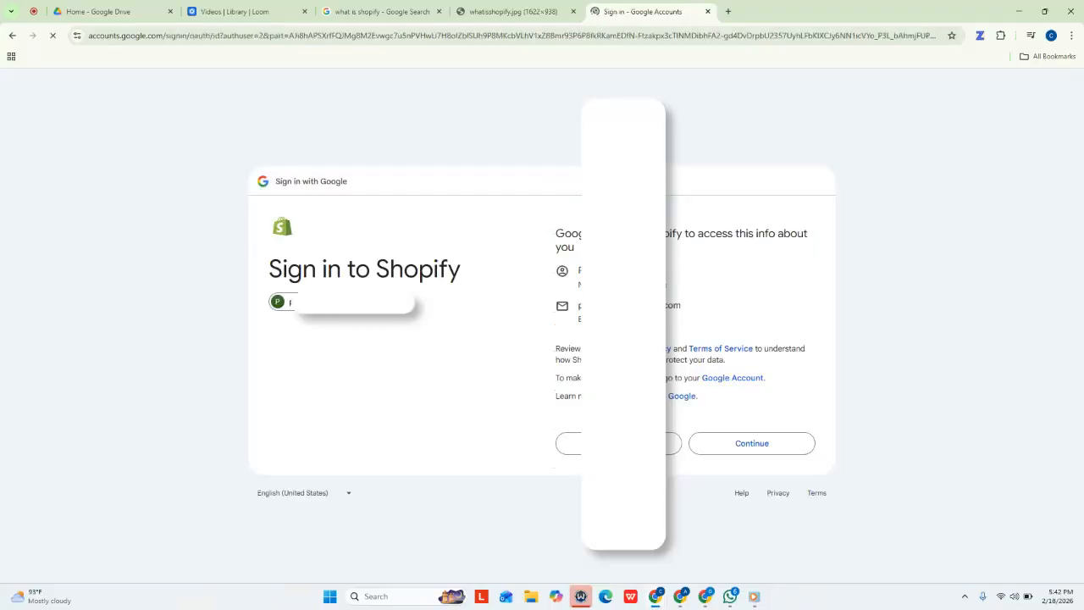
left_click(761, 446)
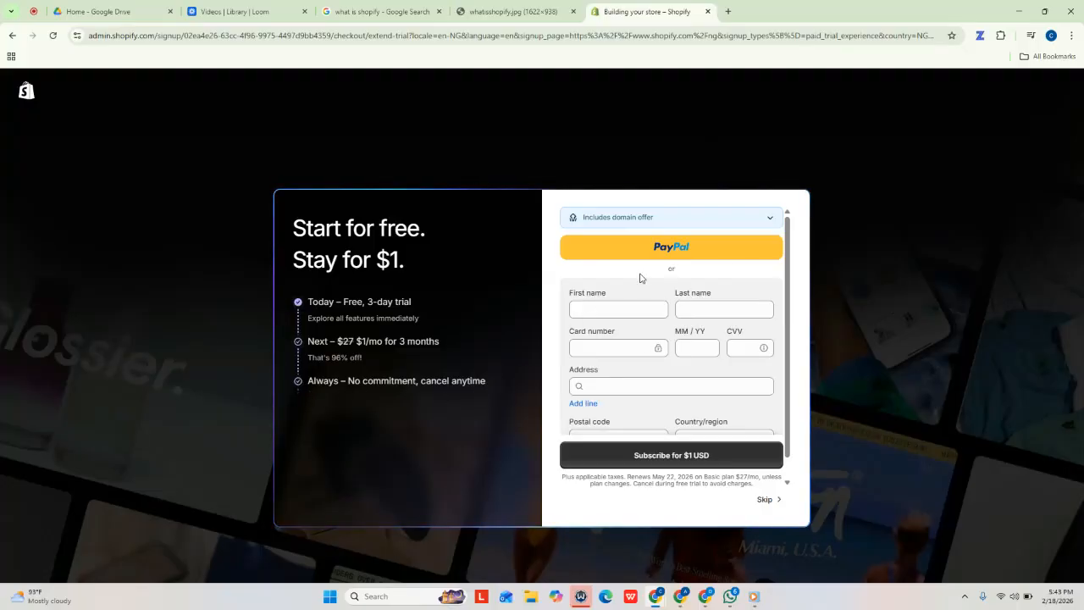
Review the payment form for the $1 subscription offer and skip it without entering card details.
left_click(614, 310)
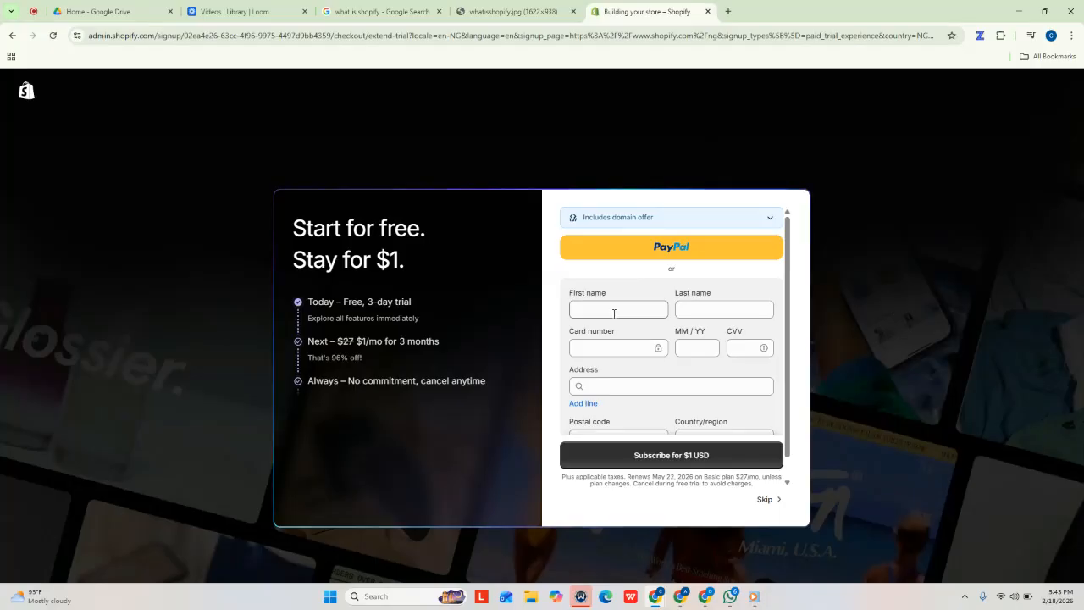
scroll(731, 431, "down", 1)
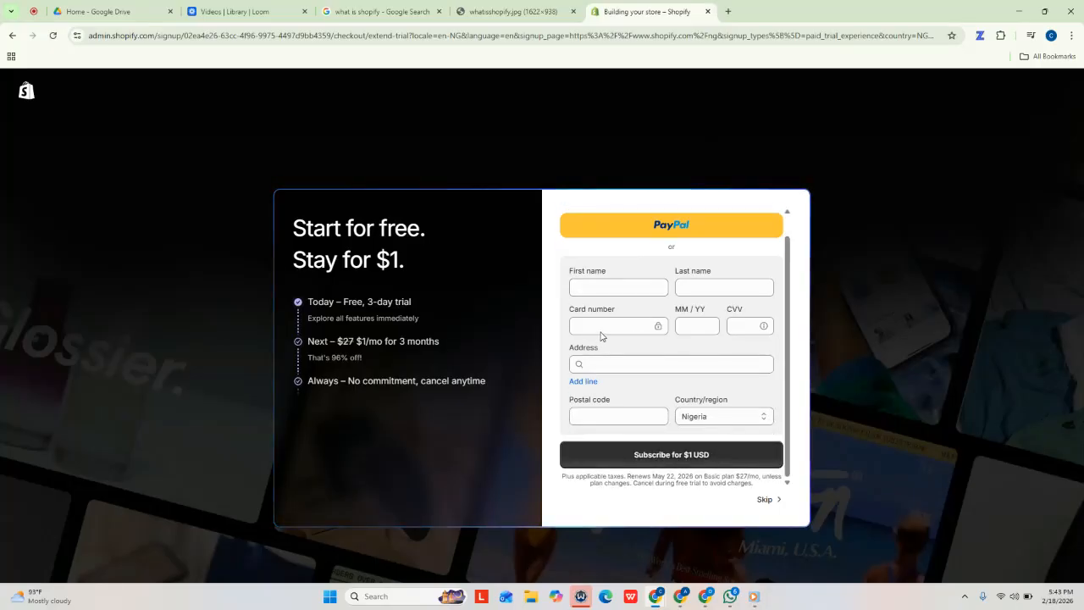
scroll(689, 404, "up", 1)
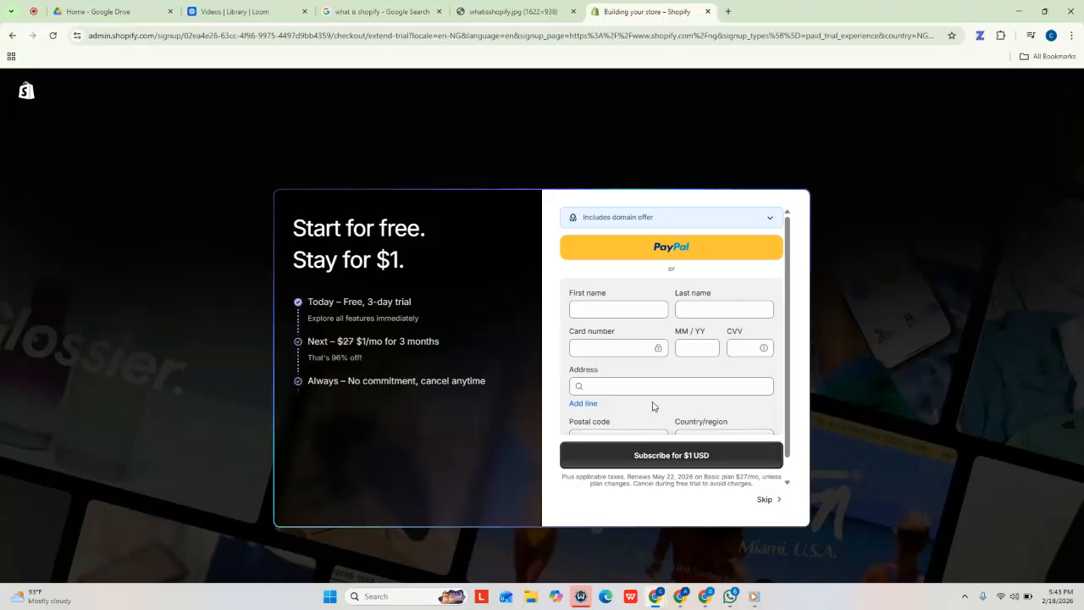
scroll(653, 386, "down", 1)
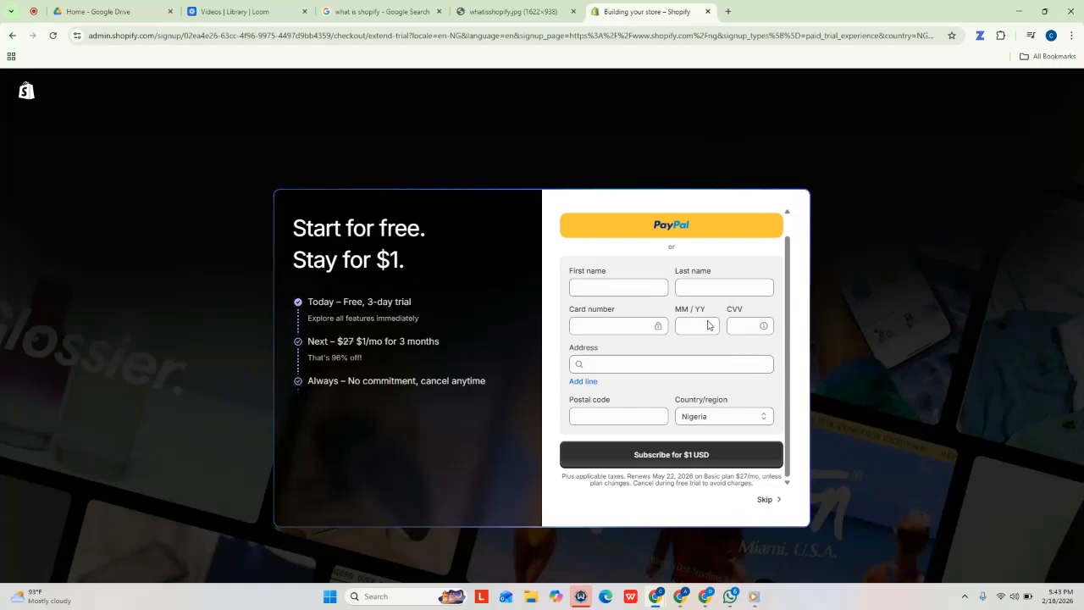
left_click(768, 499)
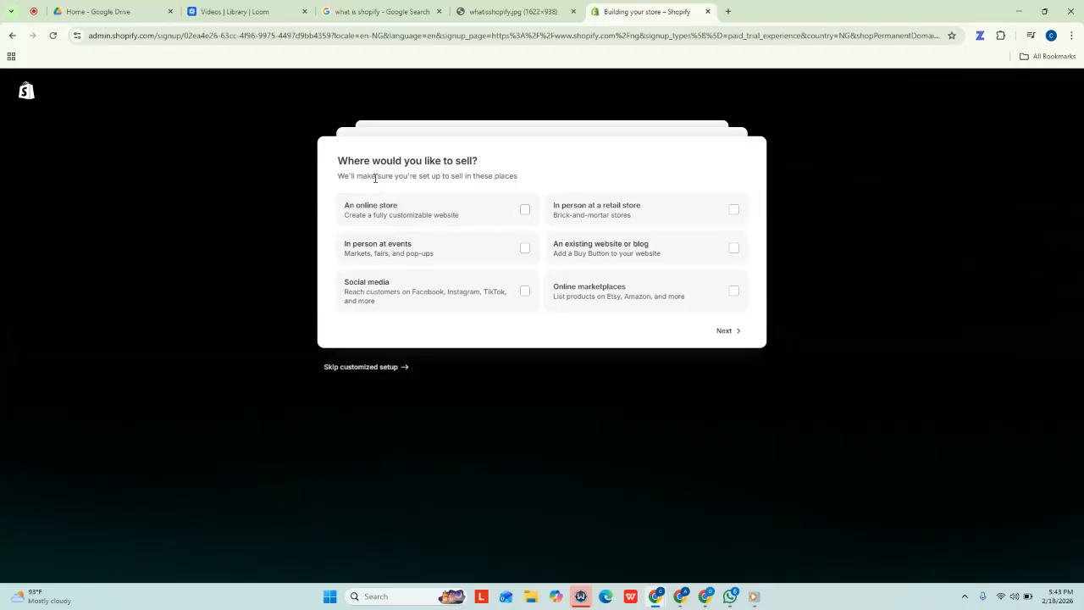
Choose all six places to sell, from online store and in-person events to existing website and online marketplaces, and continue.
left_click(523, 211)
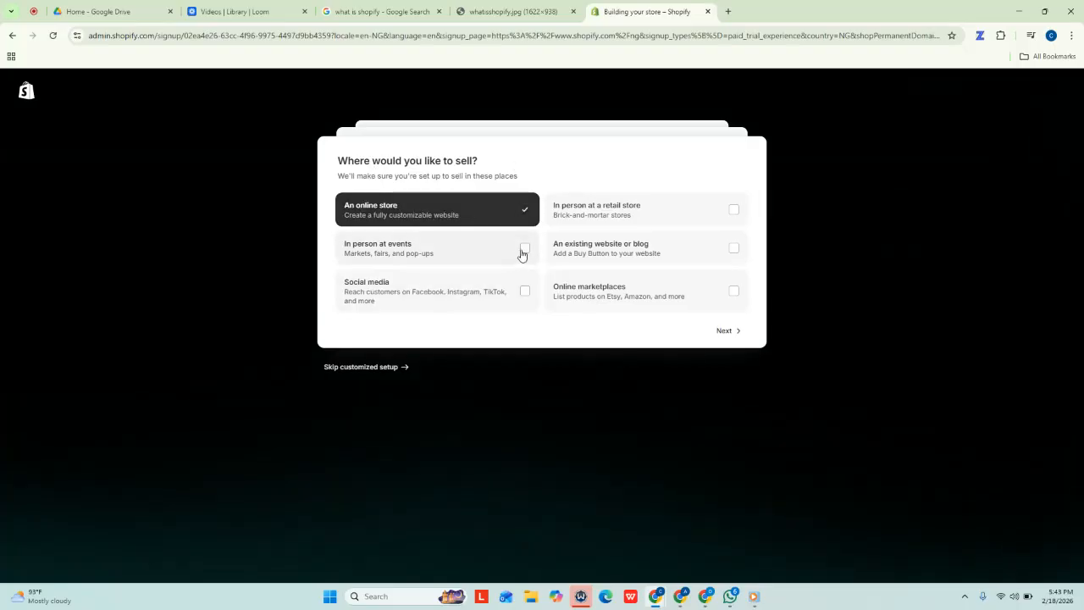
left_click(524, 252)
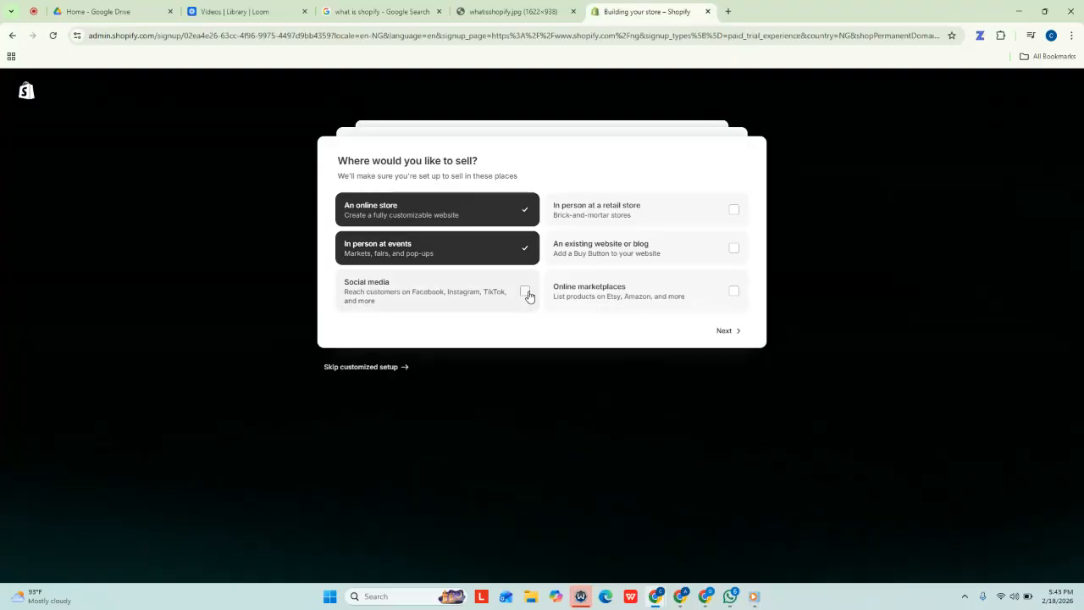
left_click(525, 293)
left_click(733, 210)
left_click(734, 248)
left_click(734, 292)
left_click(732, 331)
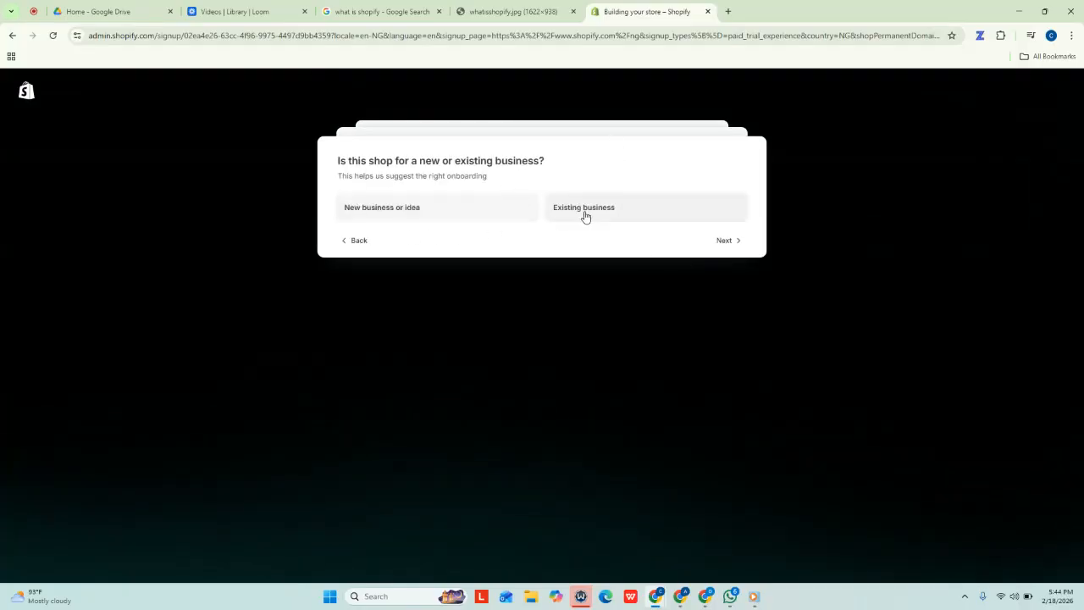
Mark the shop as a new business or idea selling bought or self-made products, digital products, dropshipping products and services.
left_click(373, 214)
left_click(726, 242)
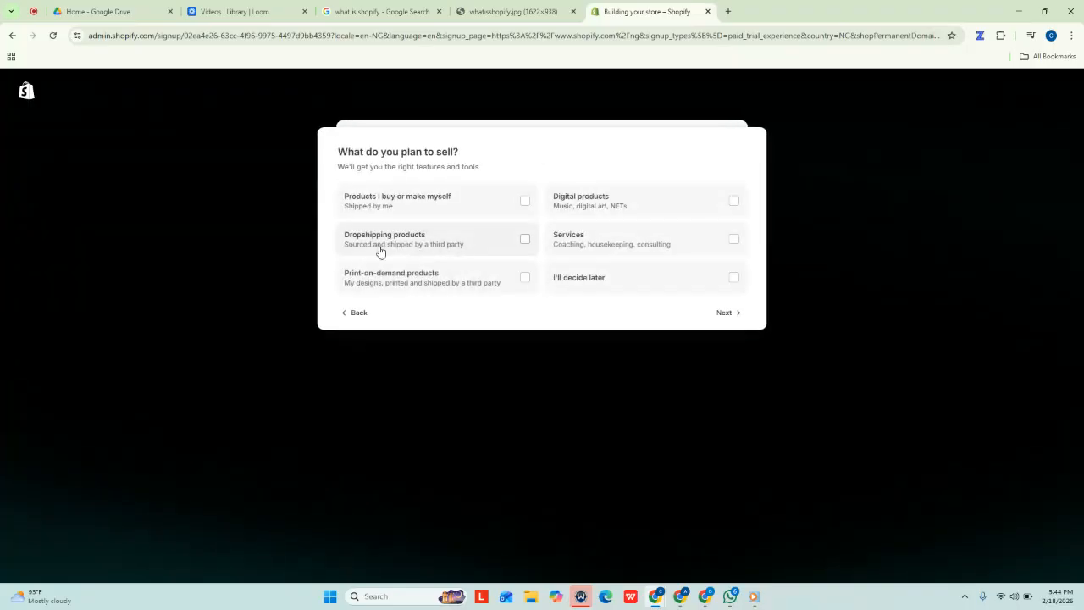
left_click(526, 202)
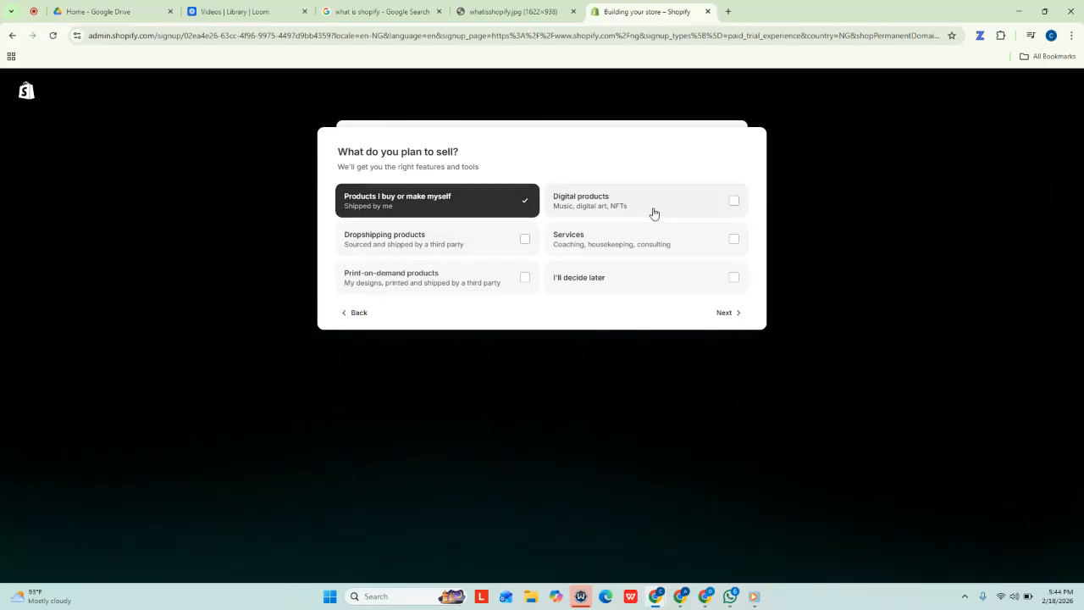
left_click(737, 208)
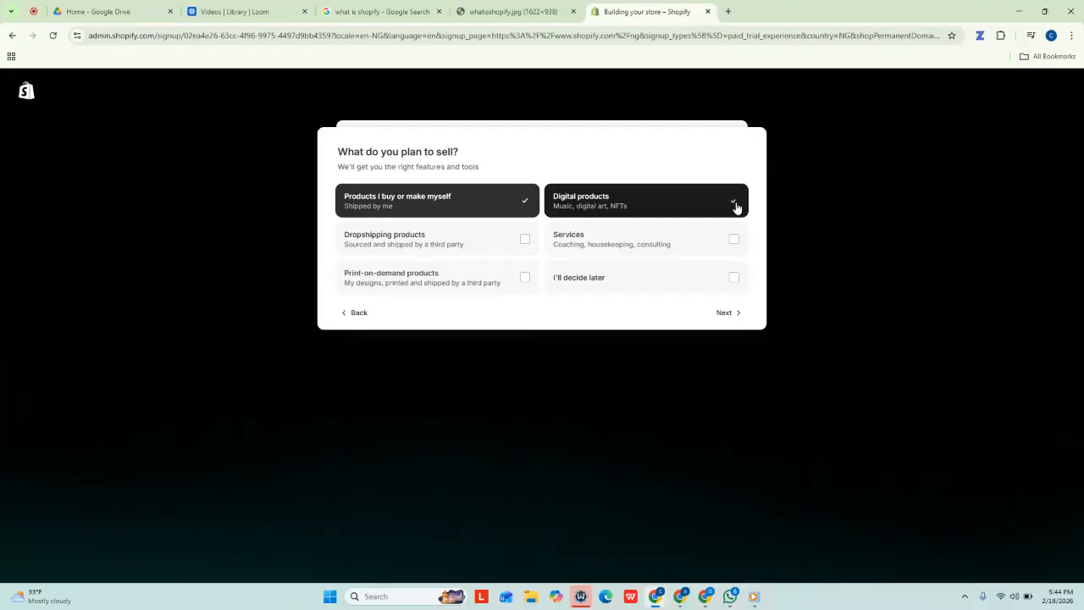
left_click(524, 239)
left_click(734, 244)
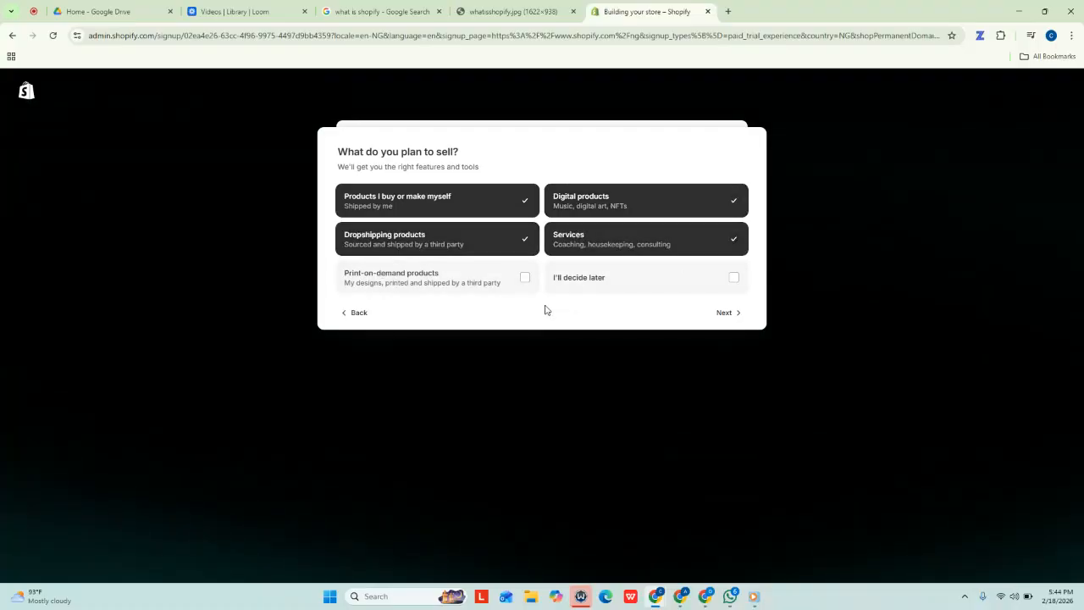
left_click(726, 312)
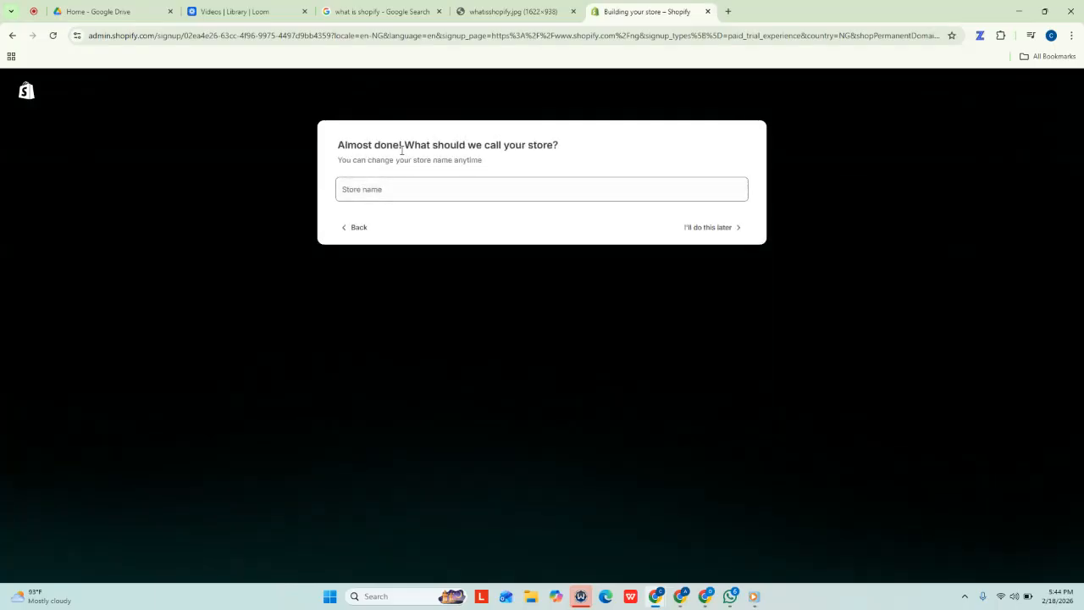
Name the store Otanwa Authentic Shop and finish the store setup.
left_click(401, 191)
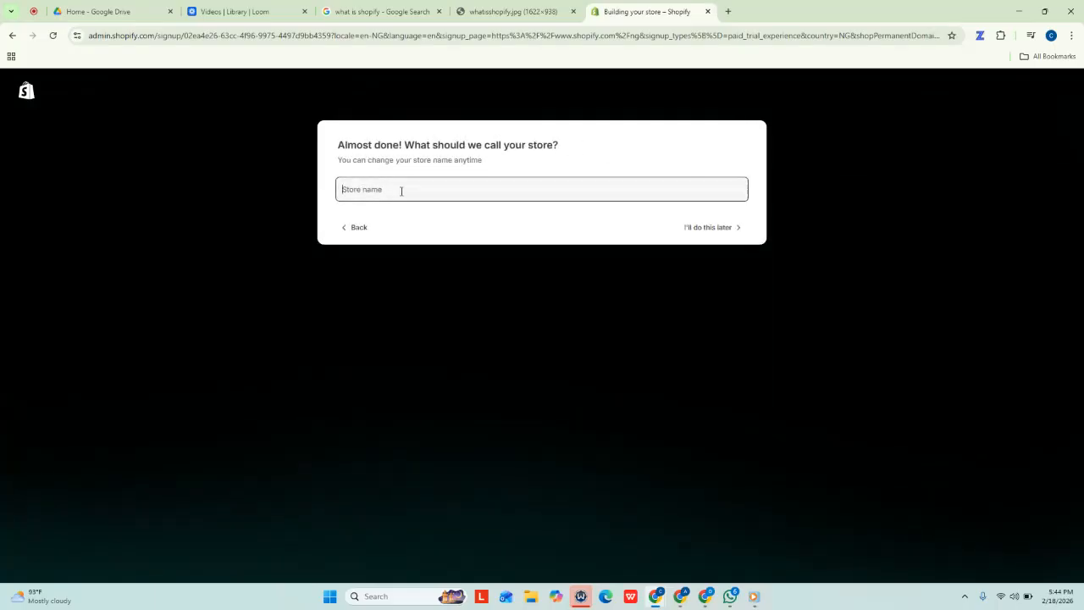
type("Otana")
type("wa Authentic Shop")
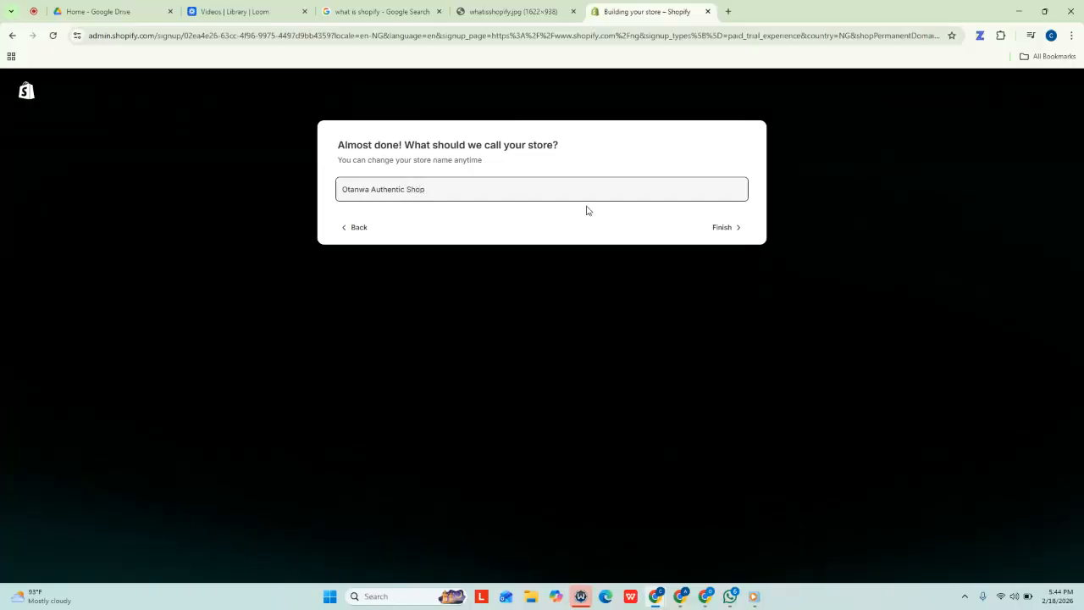
left_click(727, 230)
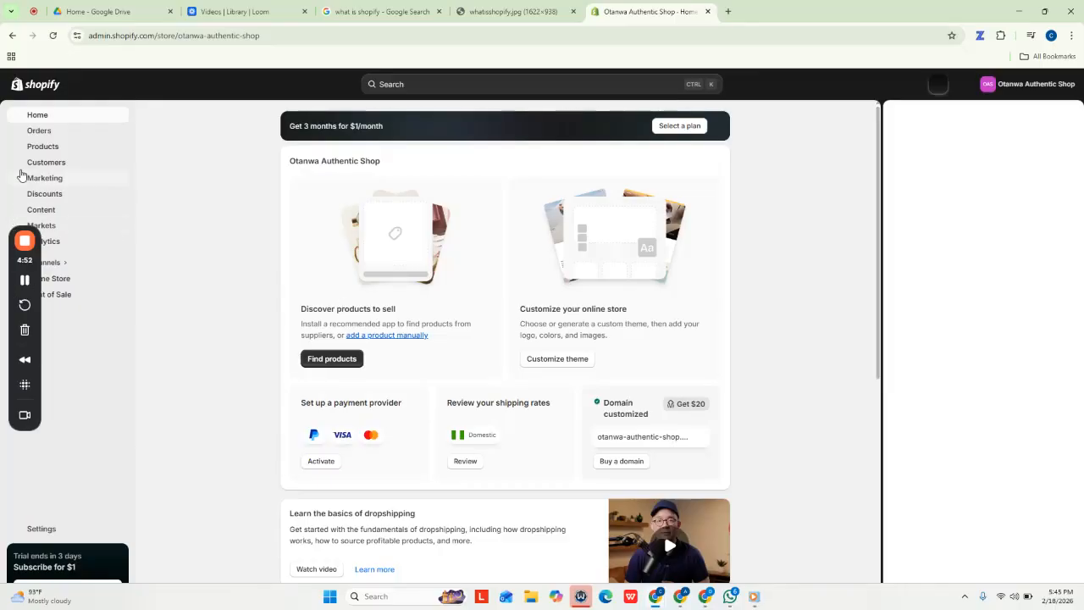
Examine the home dashboard's setup cards, the supplier apps offered for finding products, and the Orders page.
left_click_drag(36, 268, 29, 430)
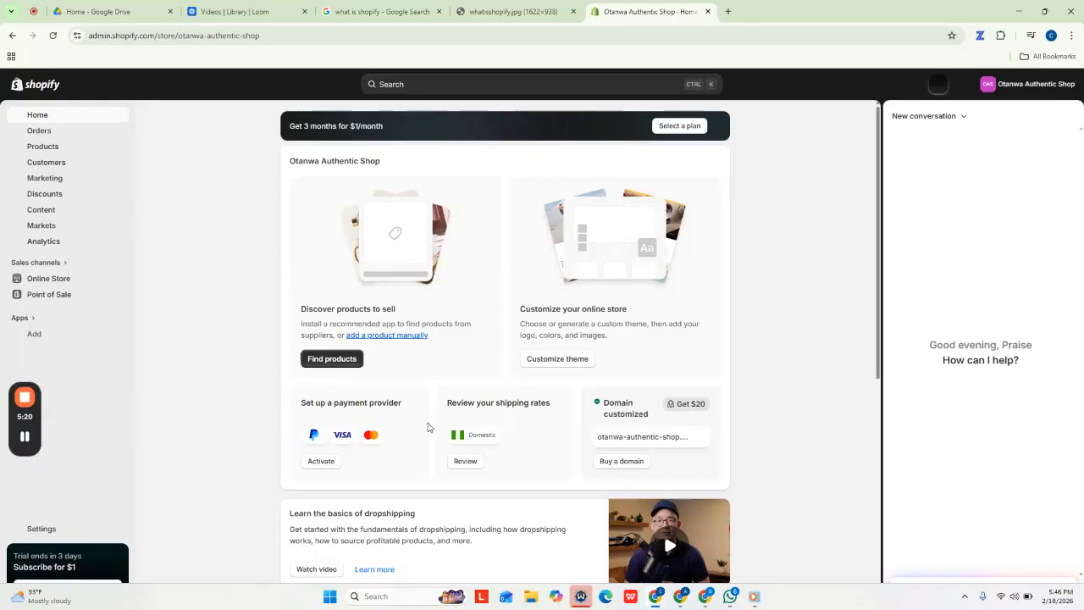
scroll(427, 427, "down", 3)
scroll(428, 427, "up", 3)
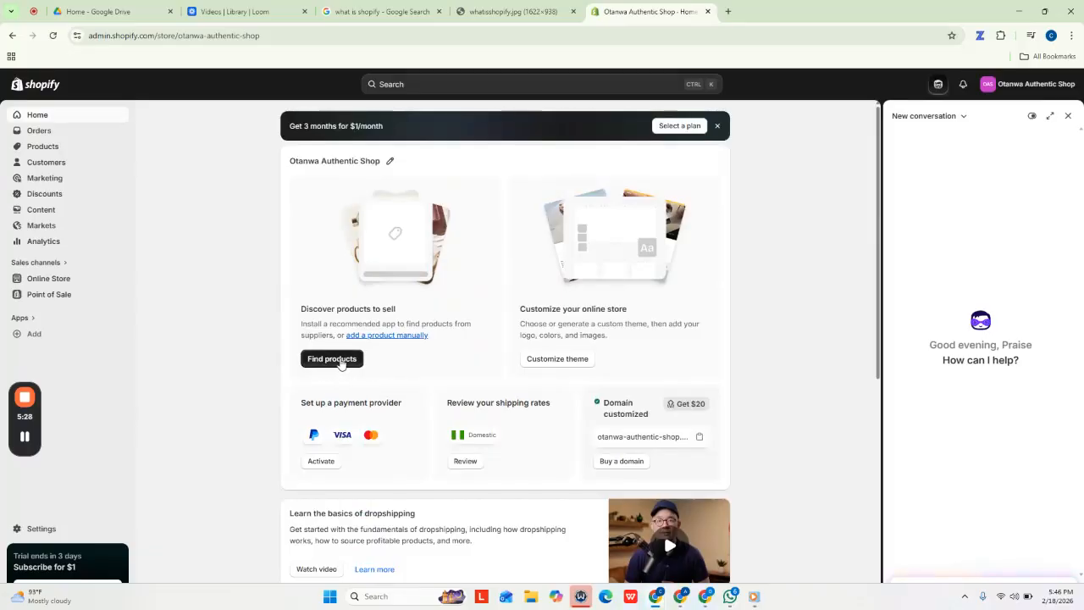
left_click(341, 363)
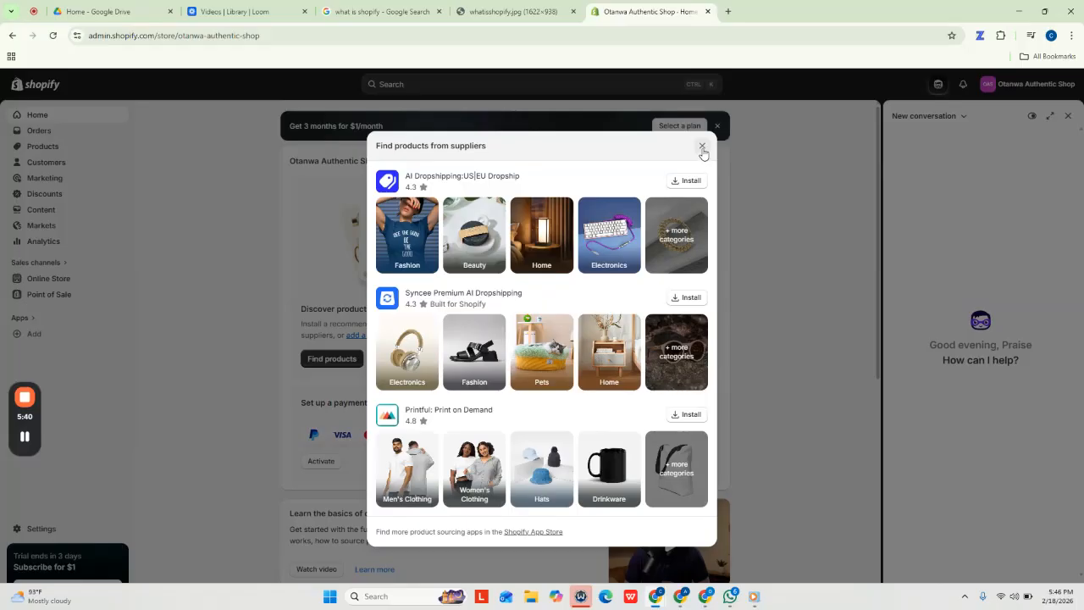
left_click(702, 147)
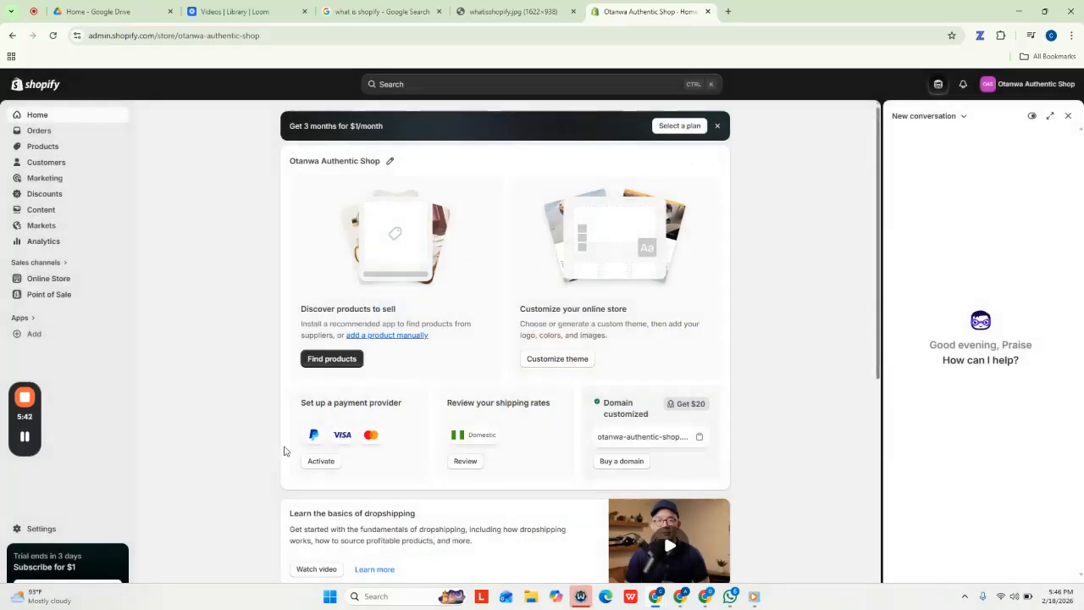
scroll(296, 449, "down", 5)
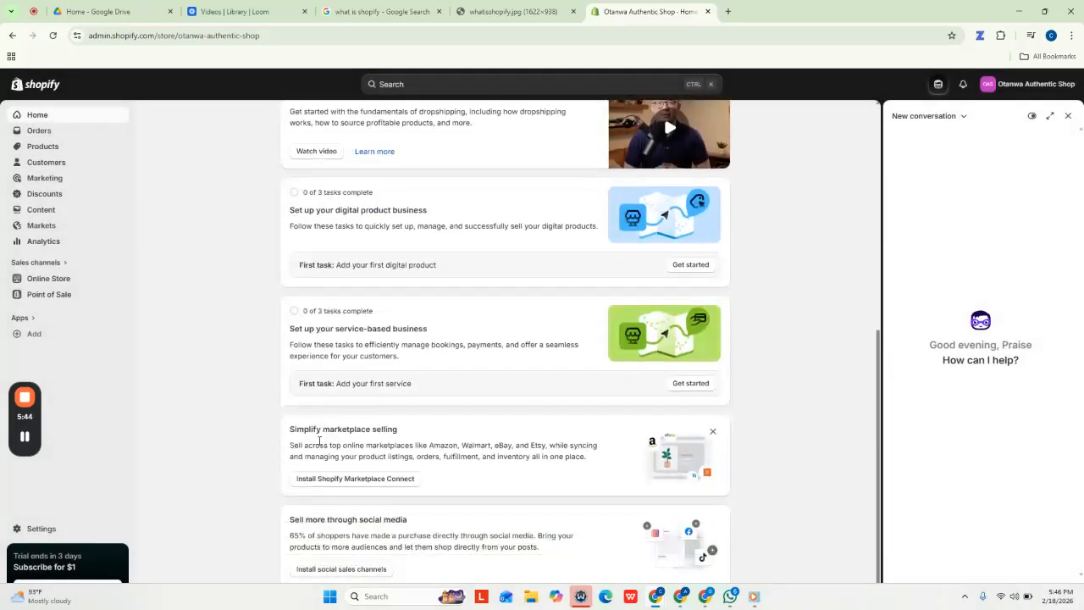
scroll(216, 414, "up", 5)
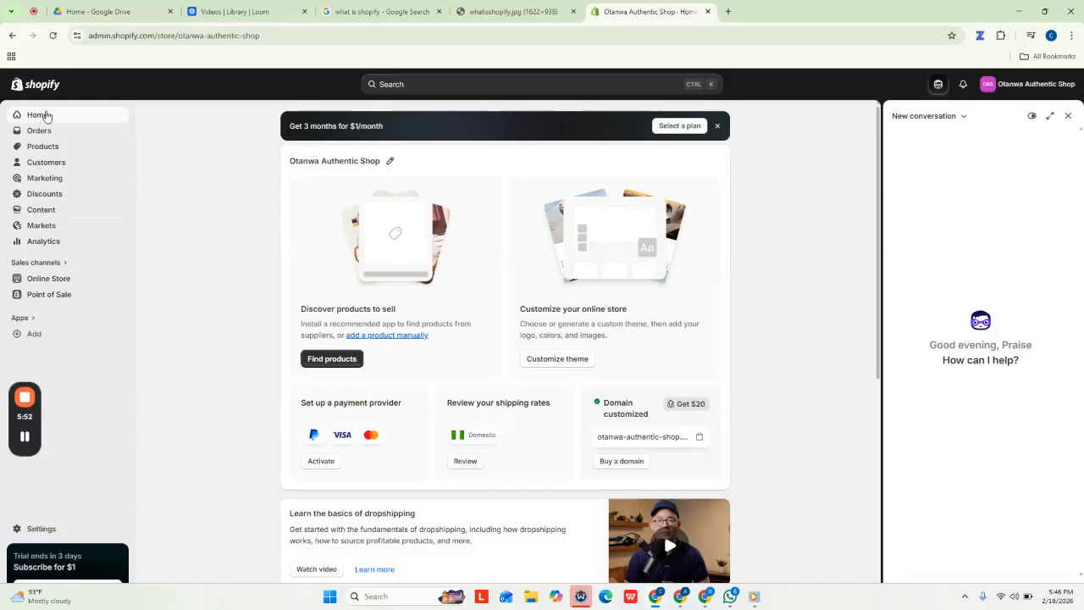
scroll(381, 396, "down", 5)
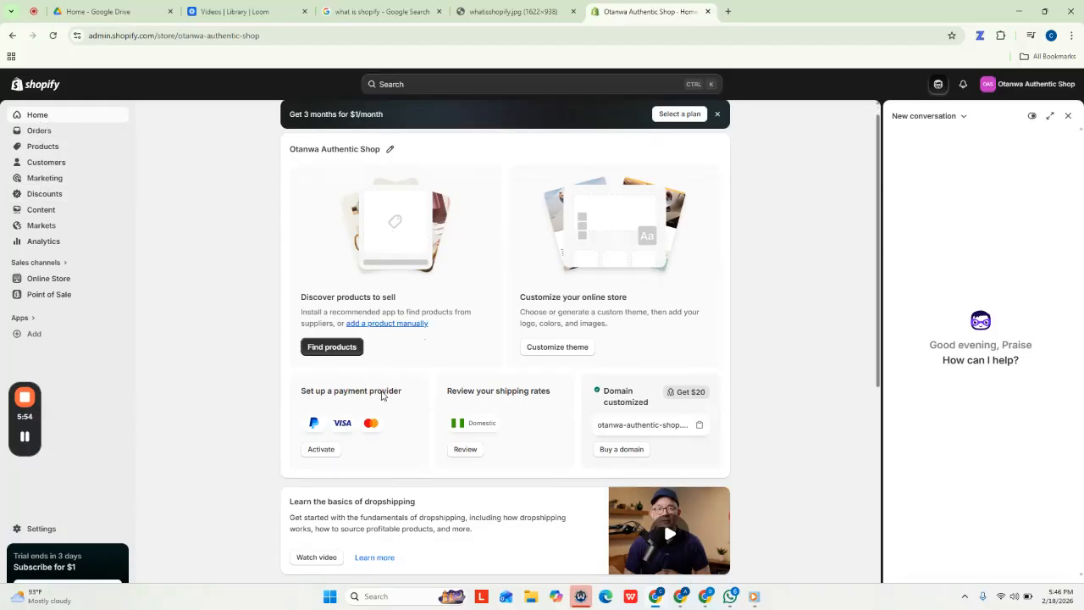
scroll(381, 395, "down", 1)
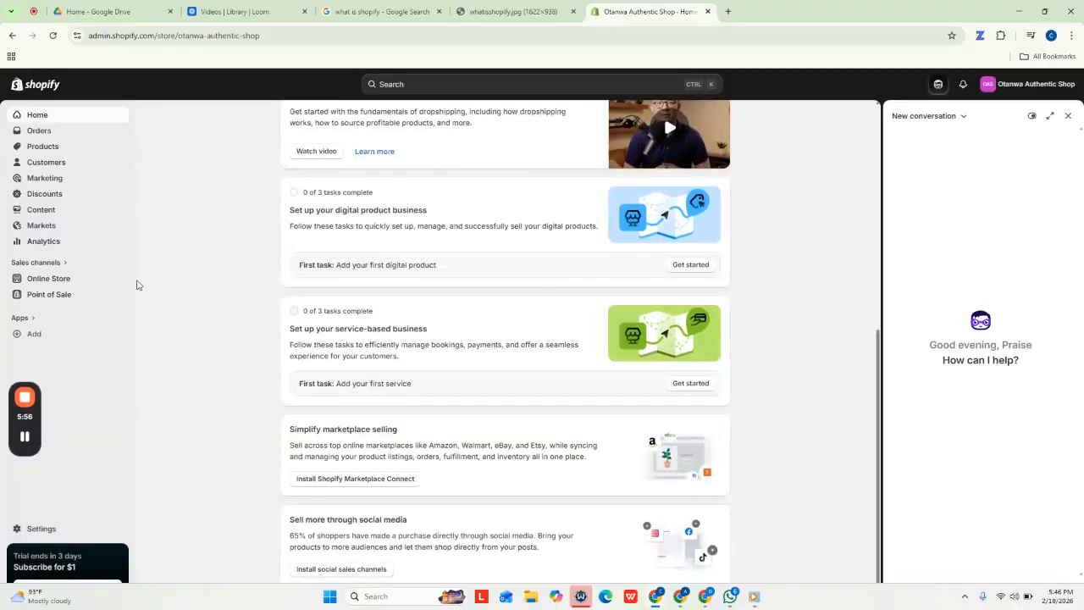
left_click(35, 132)
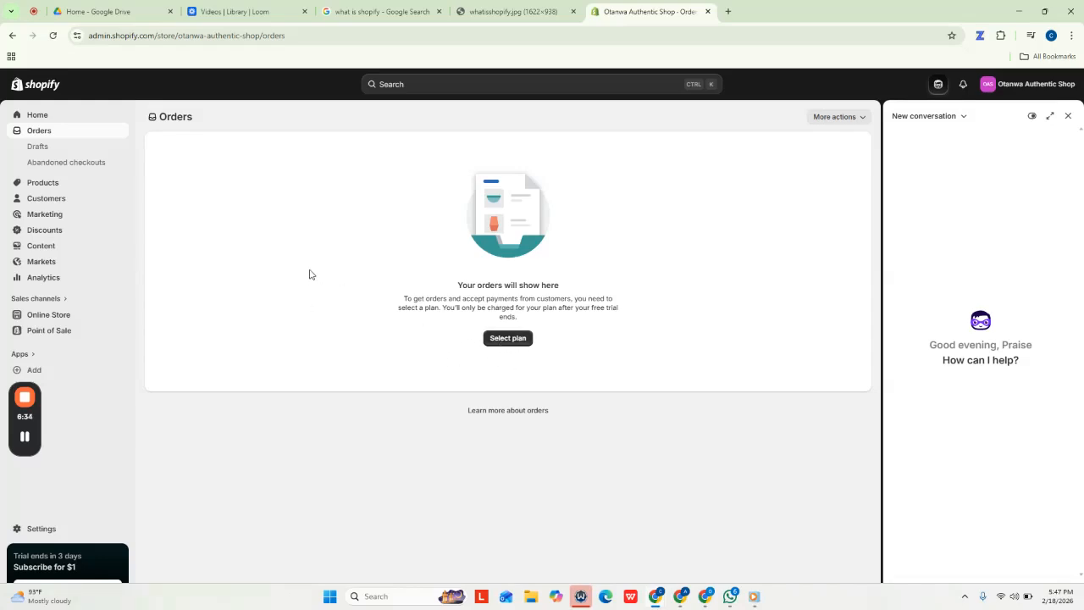
Start a new product, look over its form, and title the product Otanwa Bleaching Cream.
left_click(41, 185)
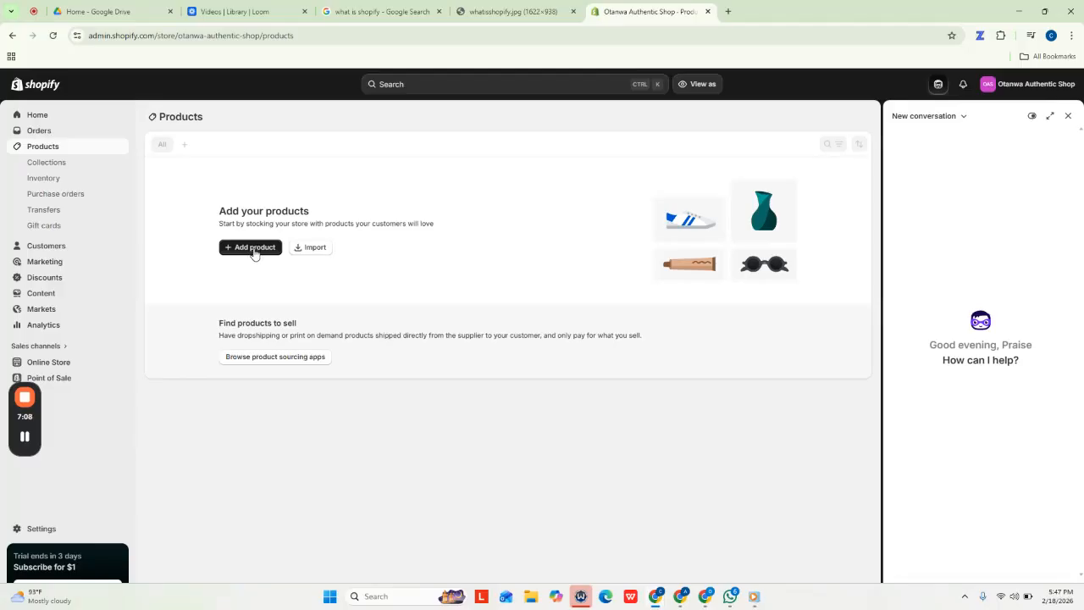
left_click(253, 247)
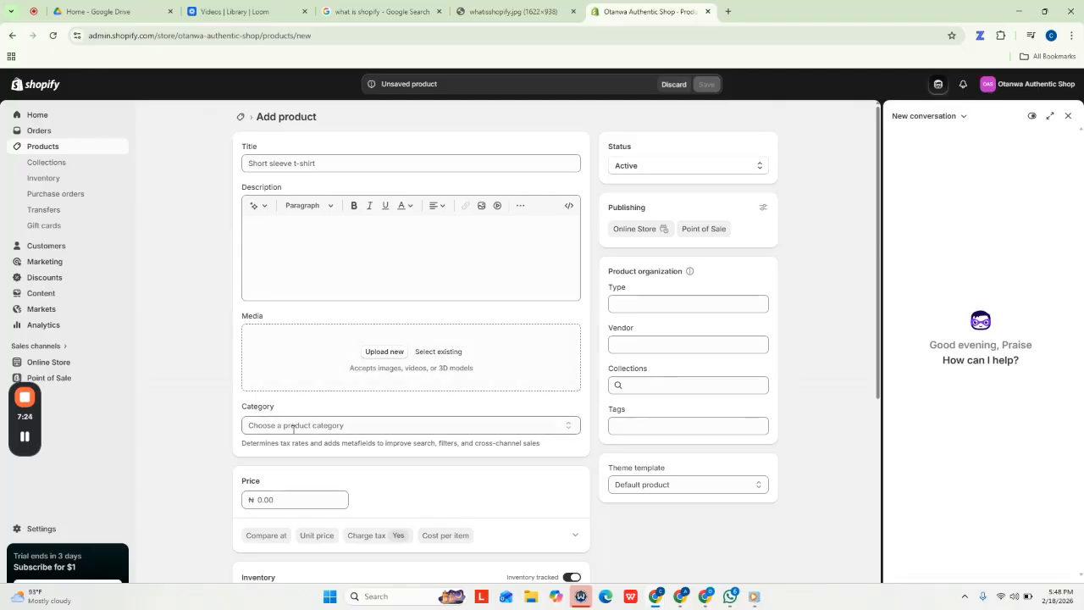
scroll(293, 428, "down", 3)
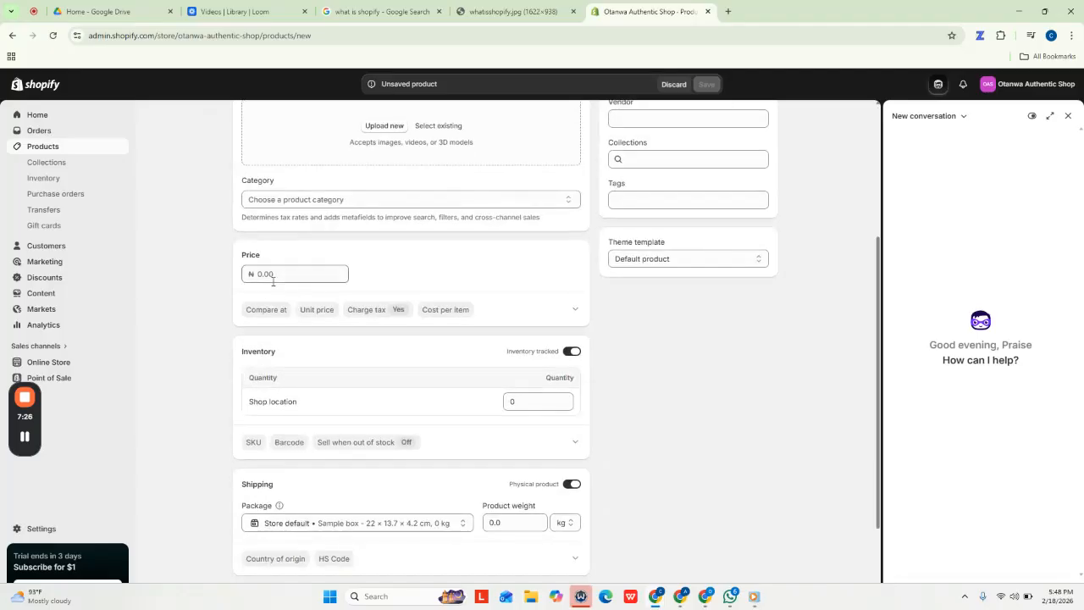
scroll(298, 399, "down", 2)
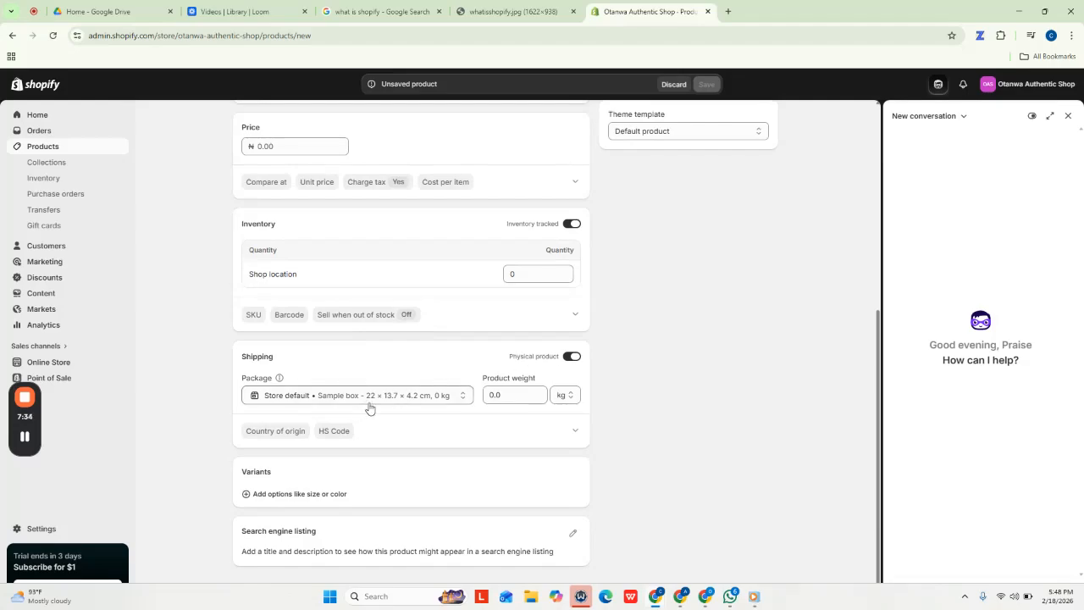
scroll(377, 399, "up", 5)
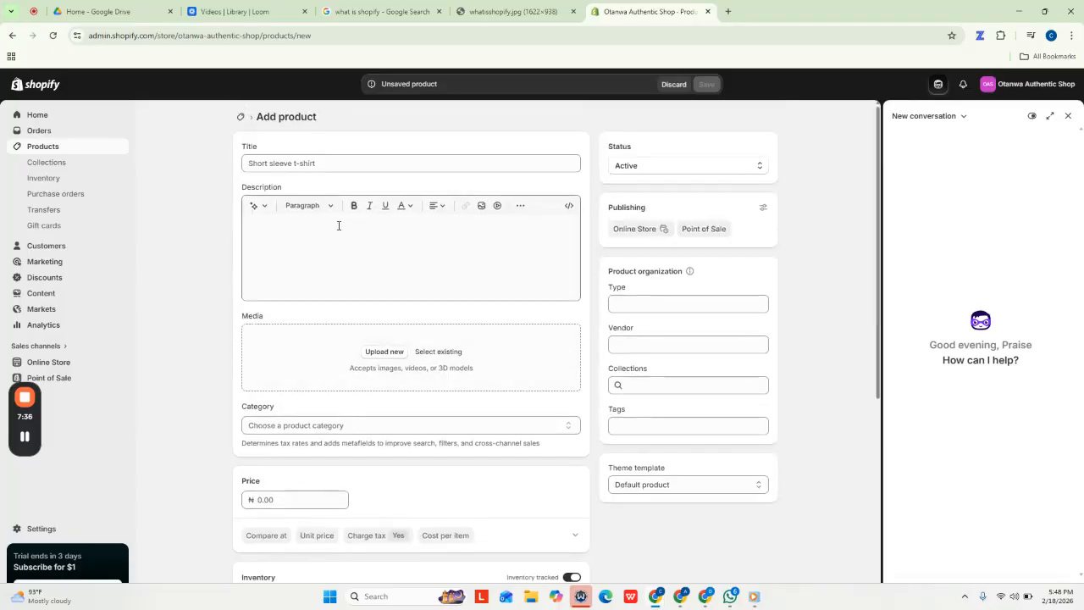
left_click(311, 163)
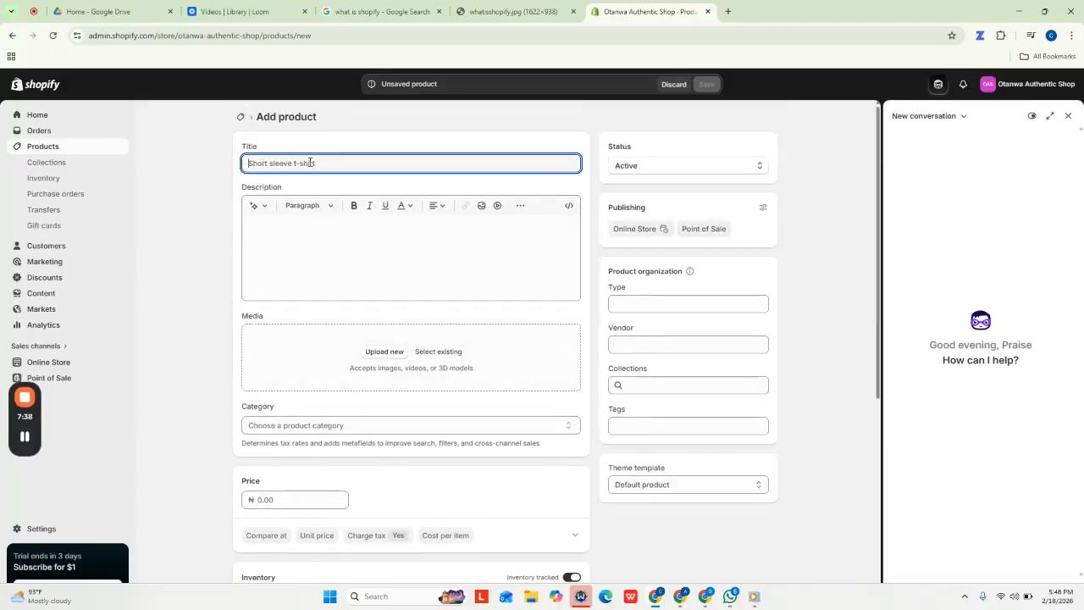
type("Otanwa")
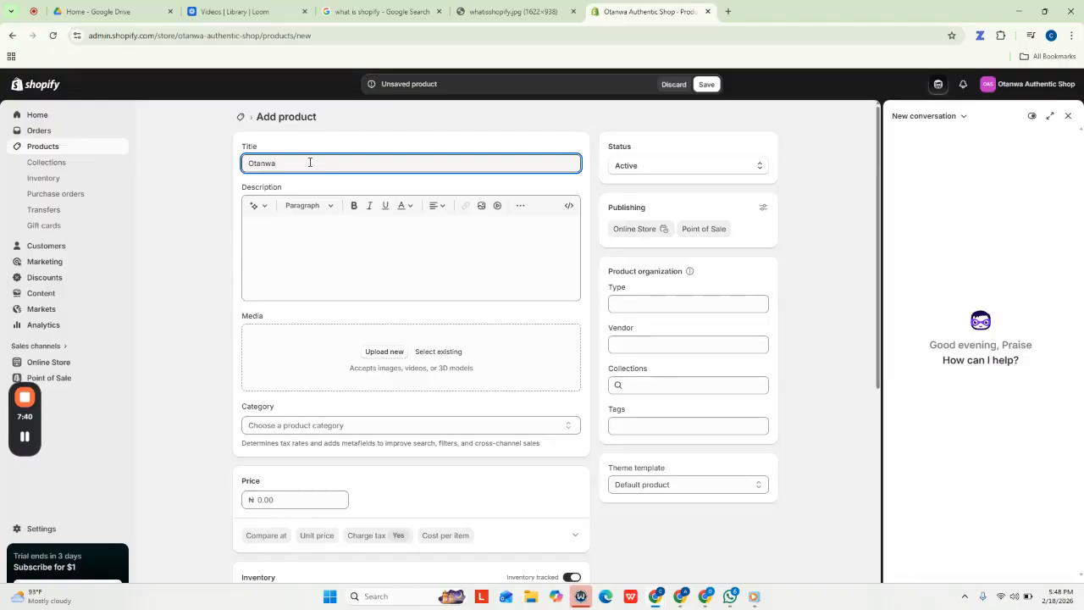
type(" Bleaching Cream")
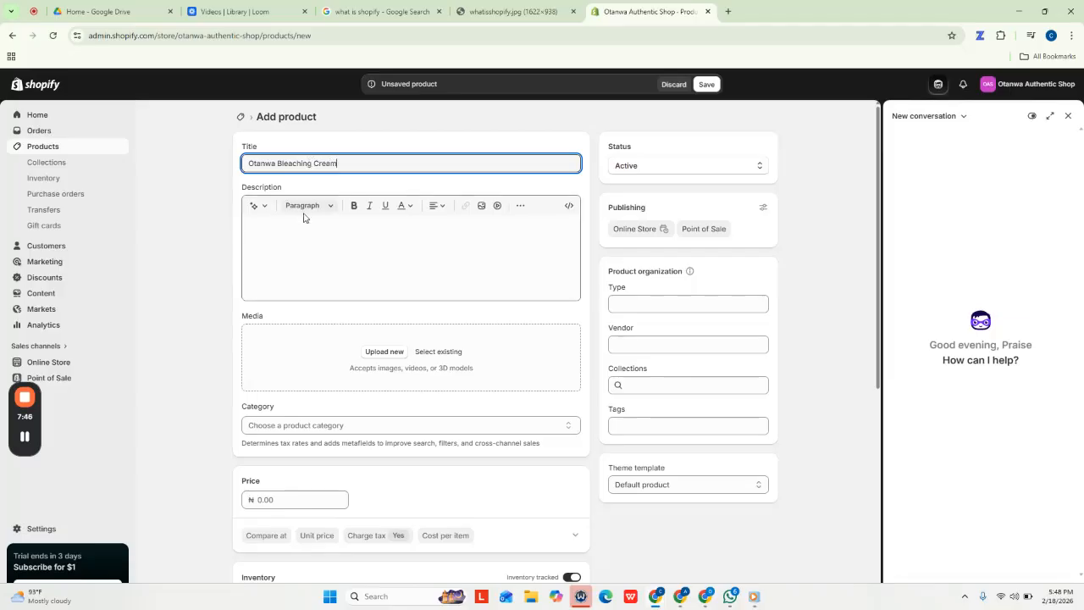
Write the two-line description "Perfects your skin in less than 14 days!" and "Radiates like you have never seen before!".
left_click(319, 234)
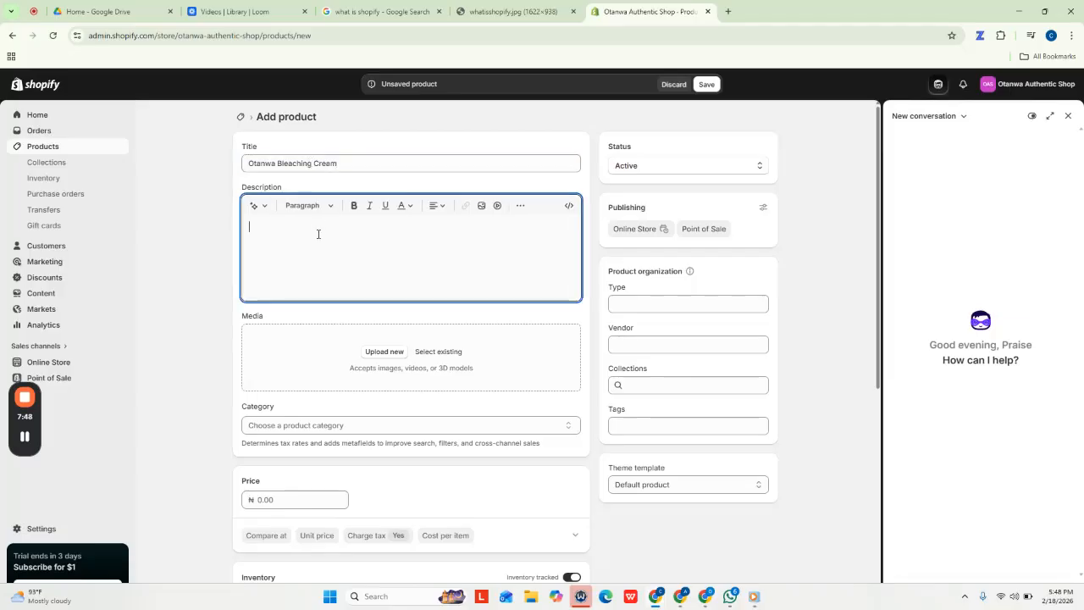
type("Pr")
type("rfects you skin in less t")
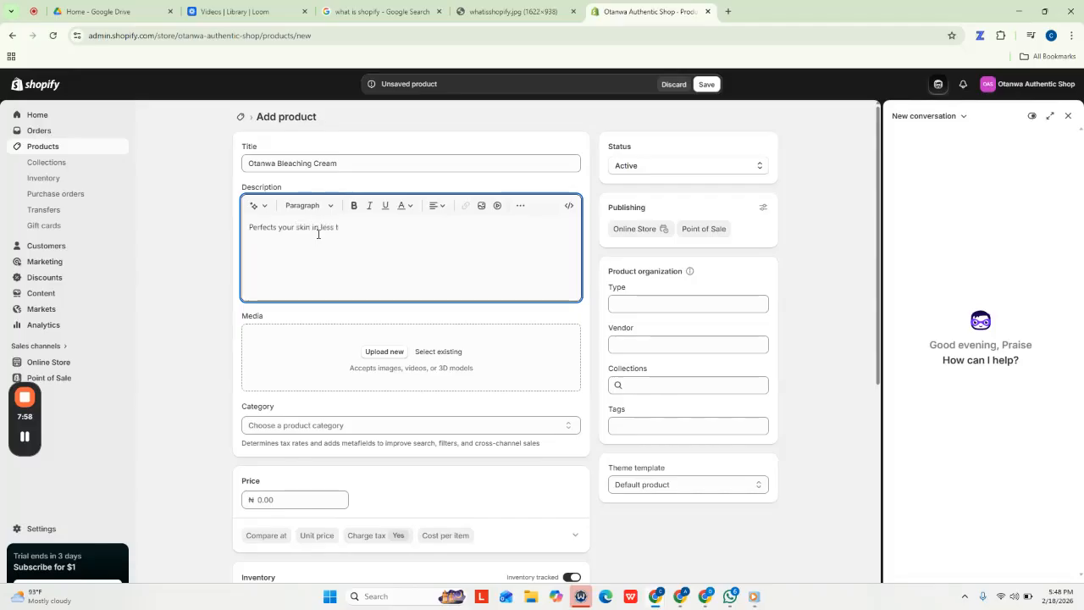
type("4")
type("adia")
key("BackSpace")
key("BackSpace")
type("es ")
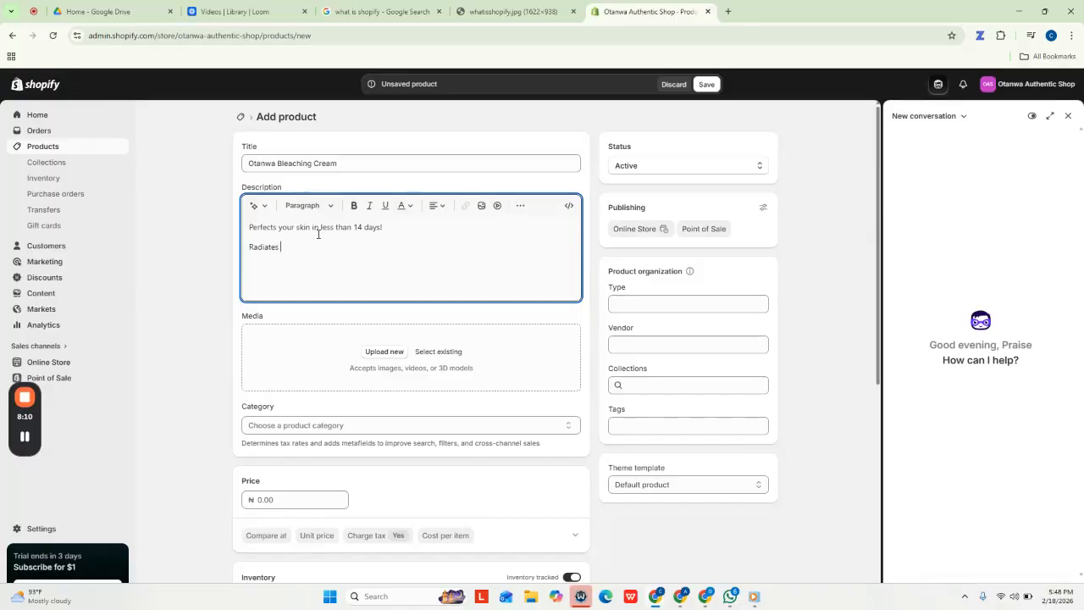
type("like you have never seen before!")
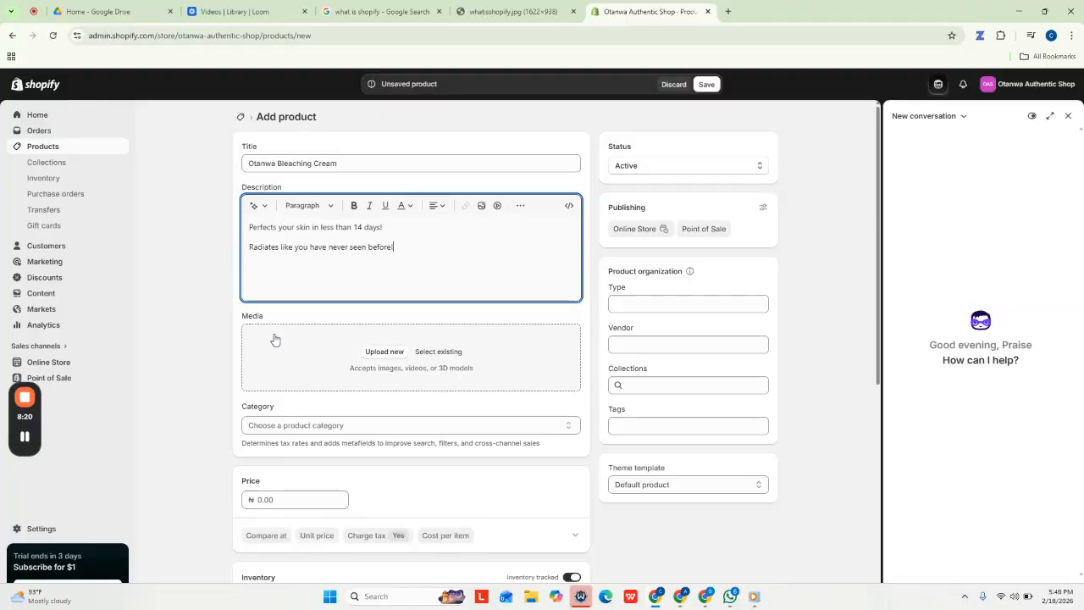
Upload the desktop image Zapier Automation step by step.JPG as the product's media, dismissing the VPN's location services notice.
left_click(381, 352)
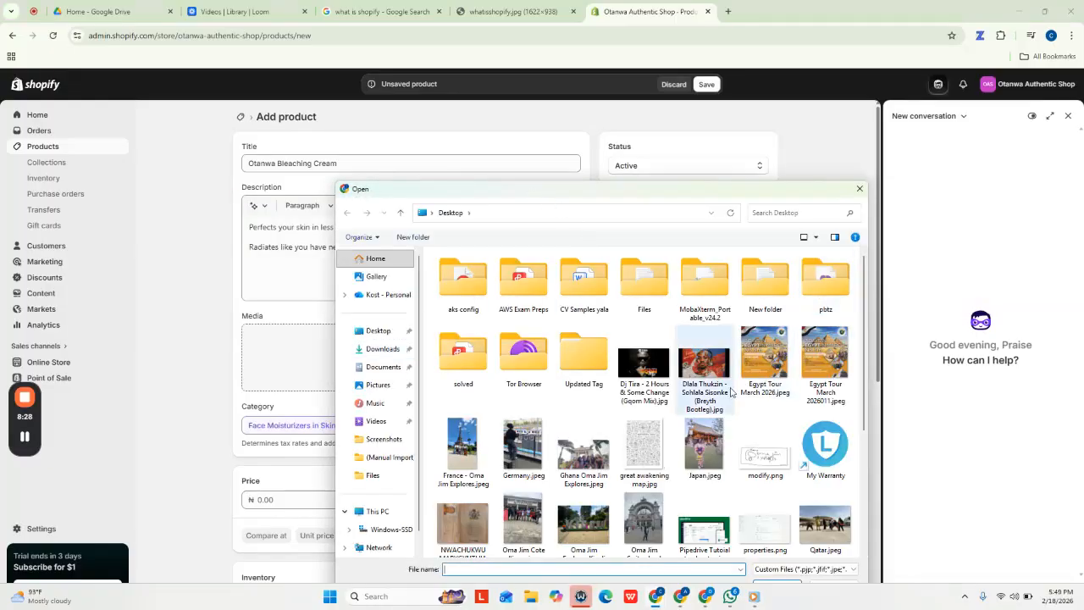
scroll(712, 404, "down", 3)
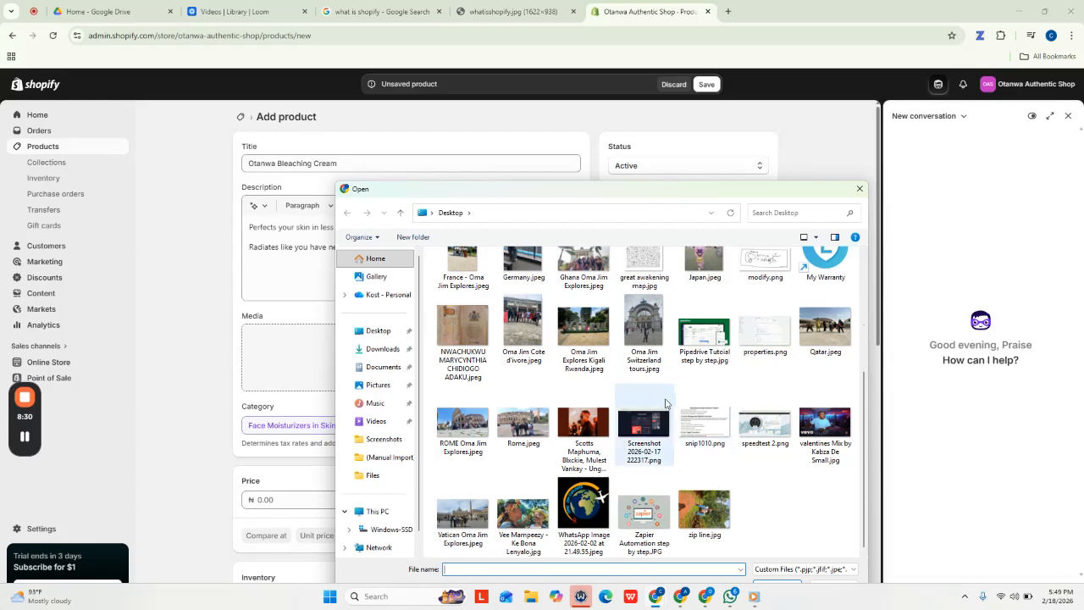
left_click(635, 521)
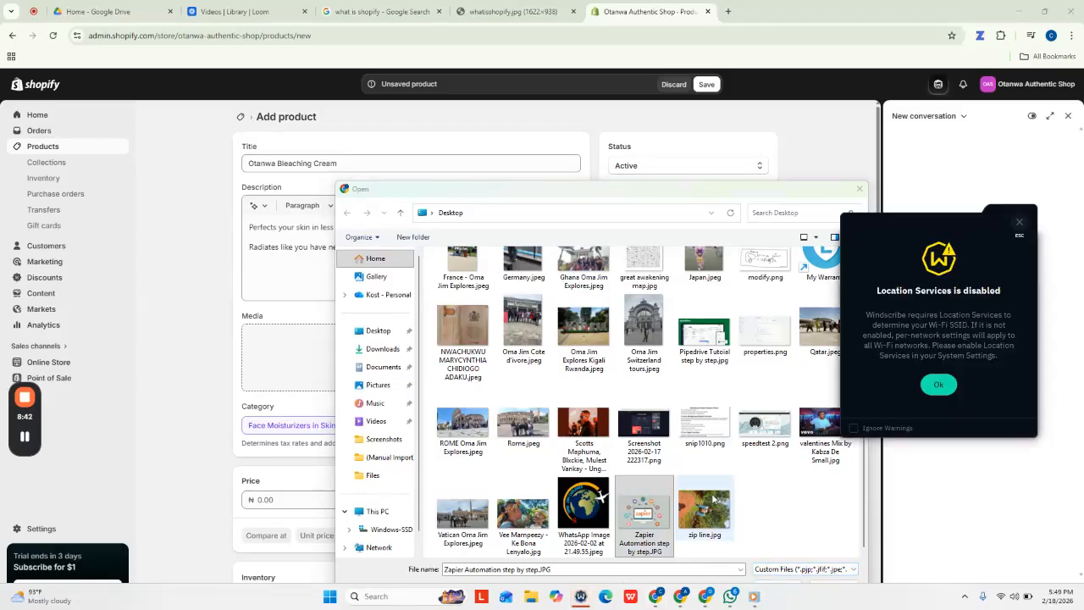
left_click(938, 385)
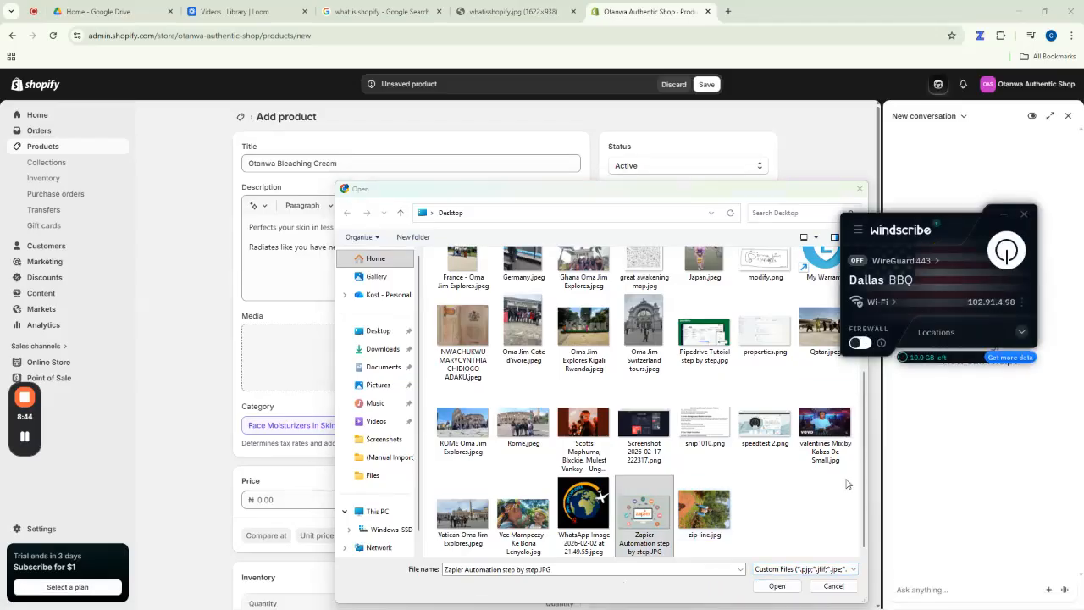
left_click(777, 587)
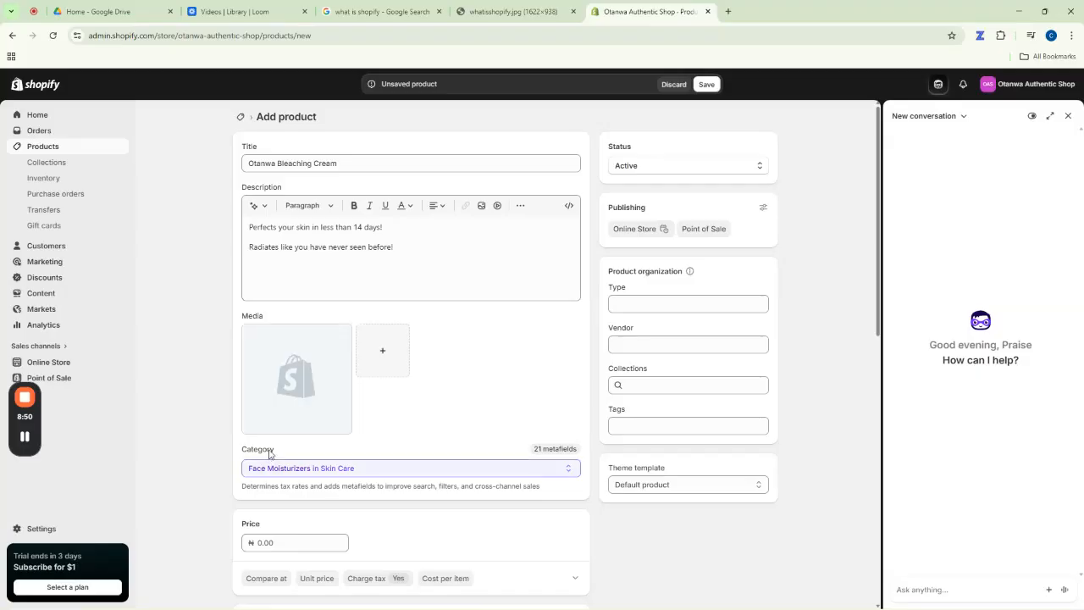
Set the product category to Lotions & Moisturizers in Skin Care.
left_click(428, 469)
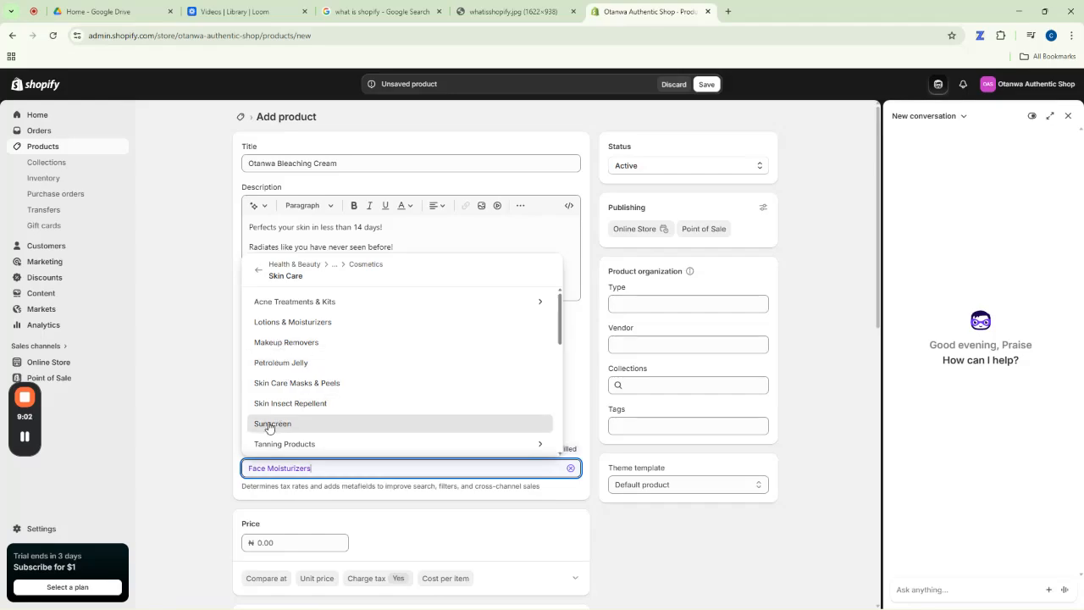
left_click(281, 323)
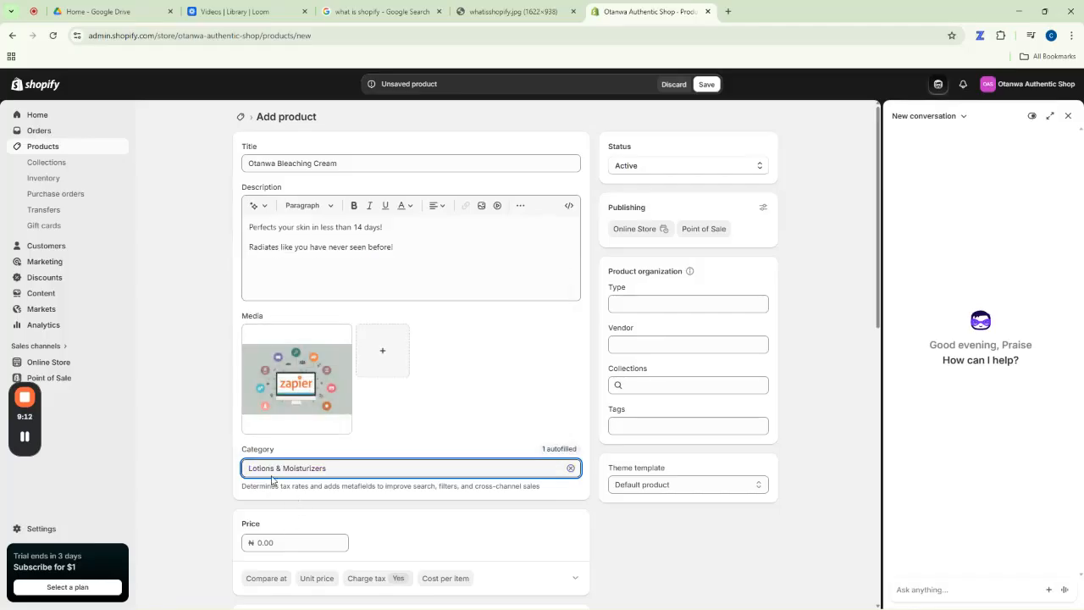
left_click(174, 447)
Set the product price to ₦50,000 and the stock quantity at the shop location to 1.
scroll(279, 379, "down", 3)
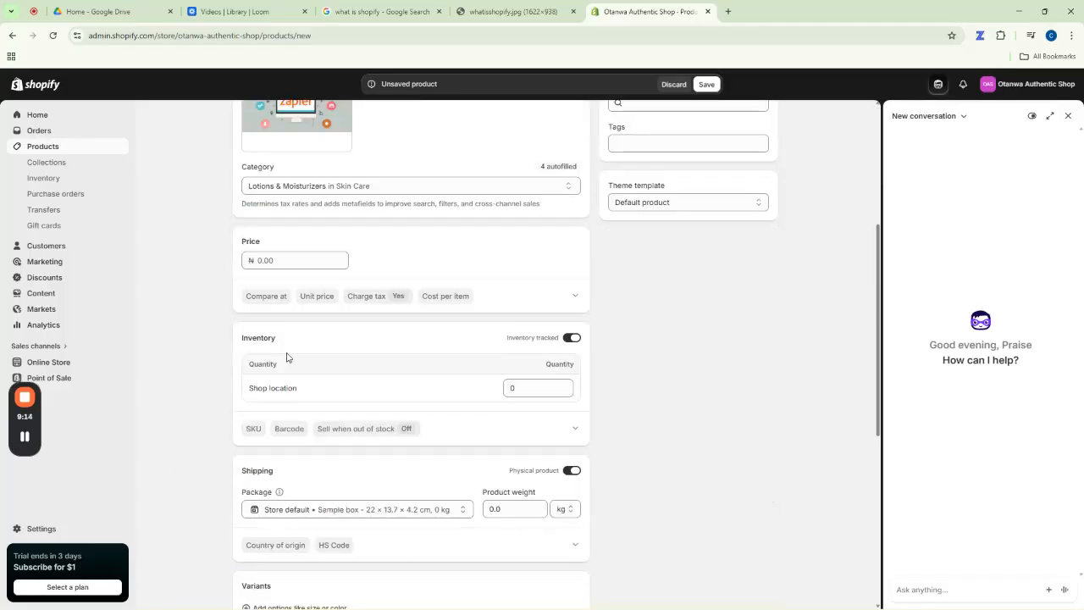
left_click(281, 260)
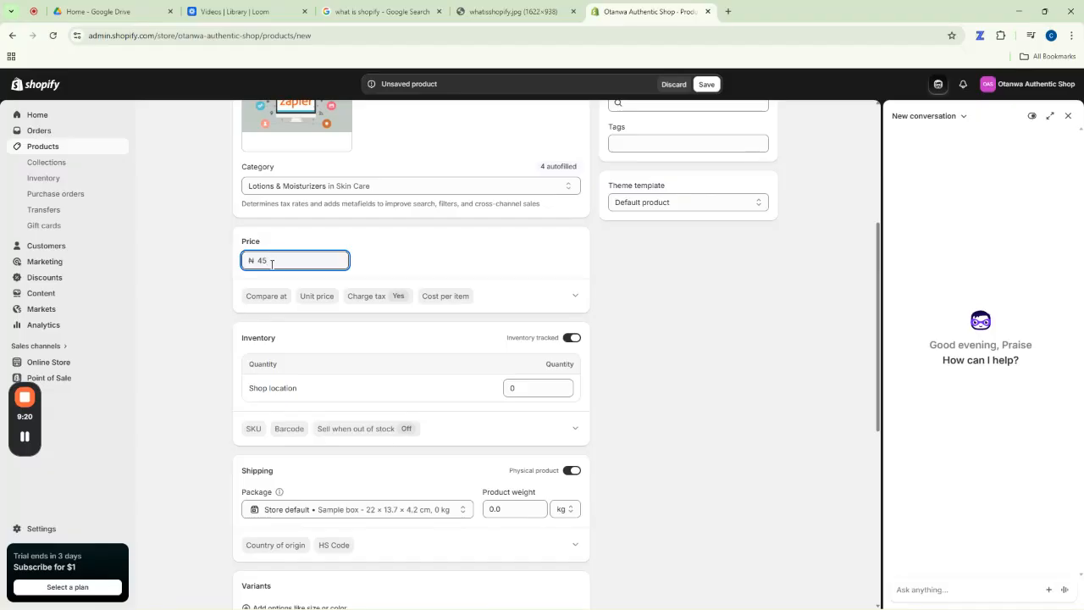
double_click(261, 261)
type("50000")
left_click(530, 389)
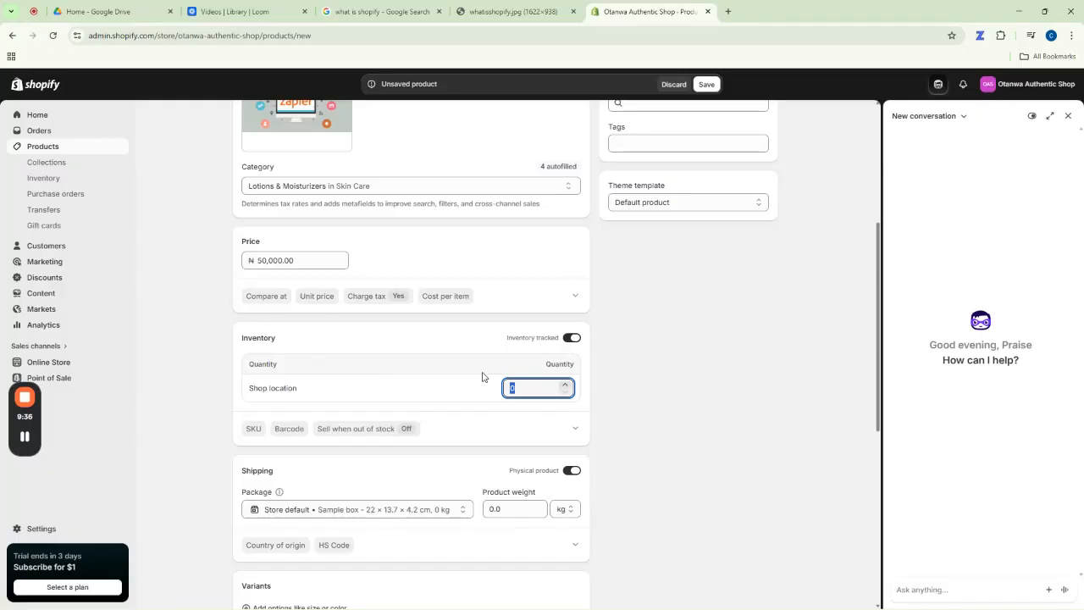
left_click(562, 366)
left_click(512, 388)
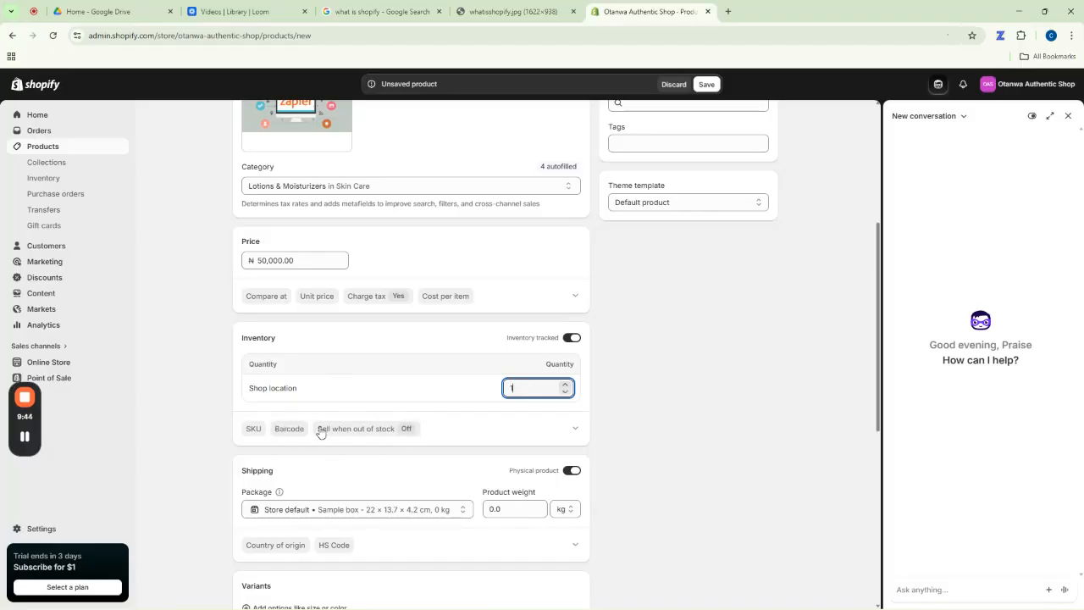
Switch the physical product setting in the shipping section off and back on.
scroll(357, 419, "down", 3)
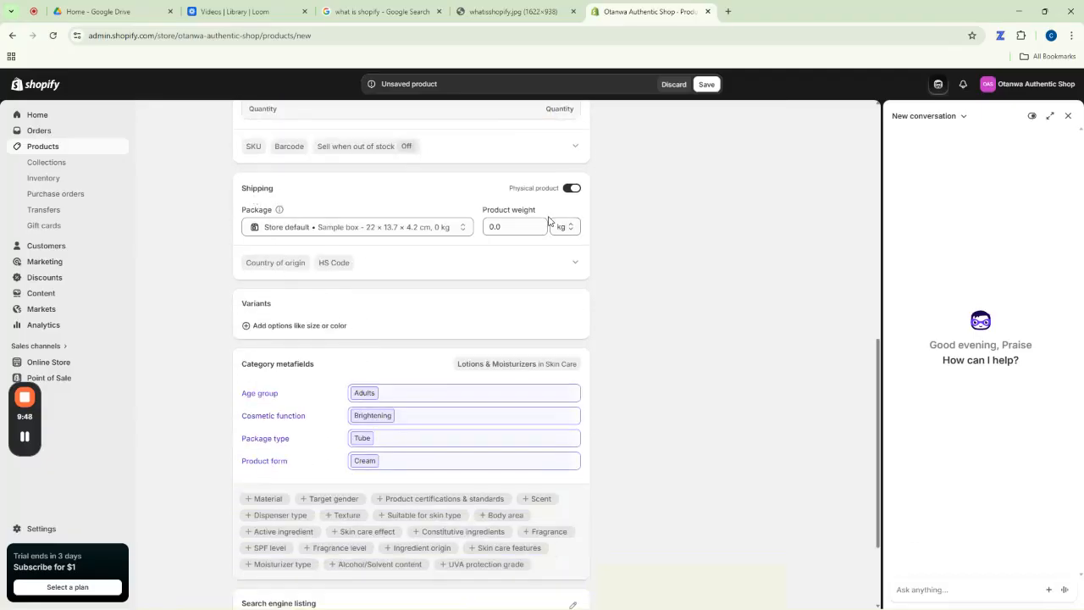
left_click(571, 189)
left_click(571, 189)
left_click(571, 189)
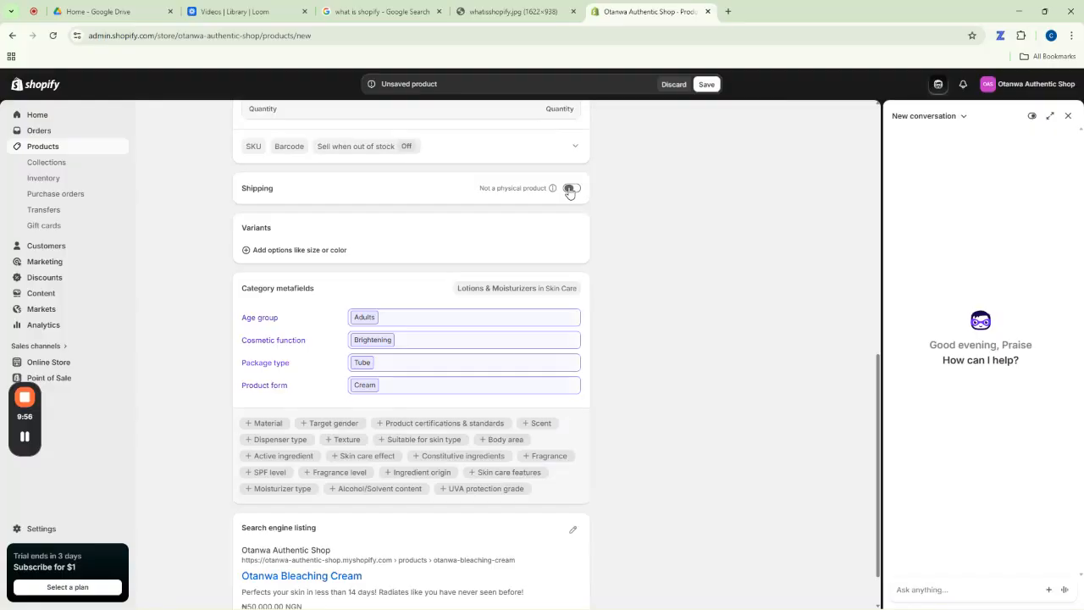
left_click(571, 189)
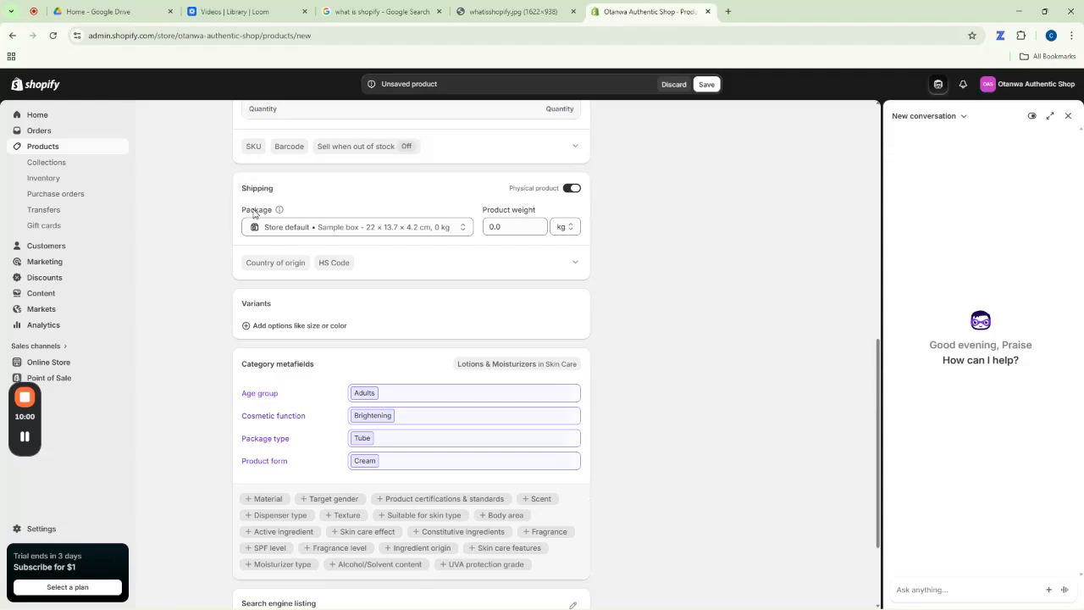
Set the product weight to 50 g.
left_click_drag(511, 228, 486, 229)
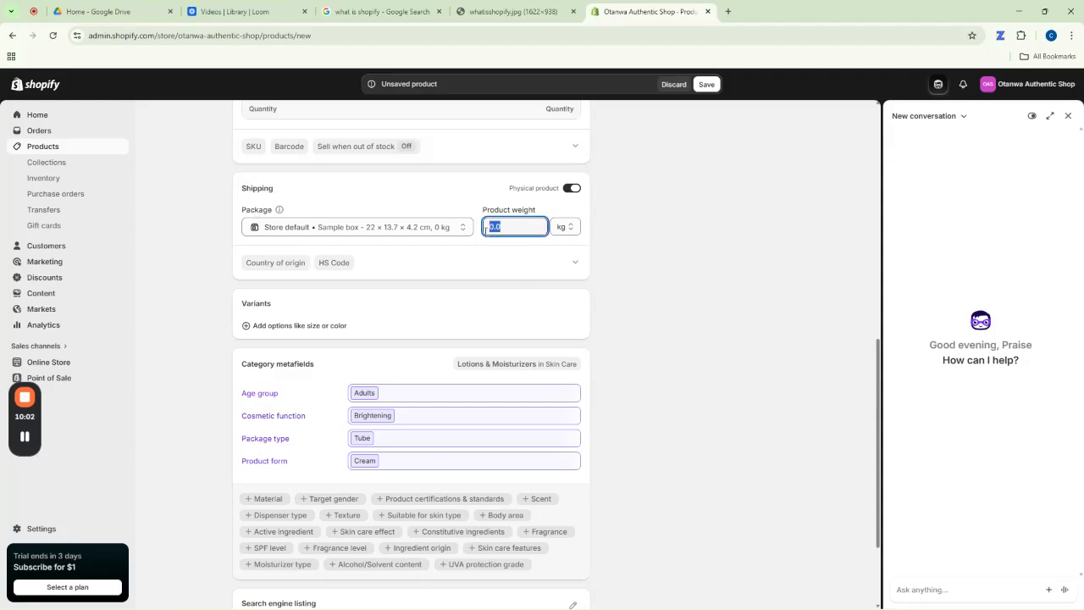
type("50")
left_click(564, 226)
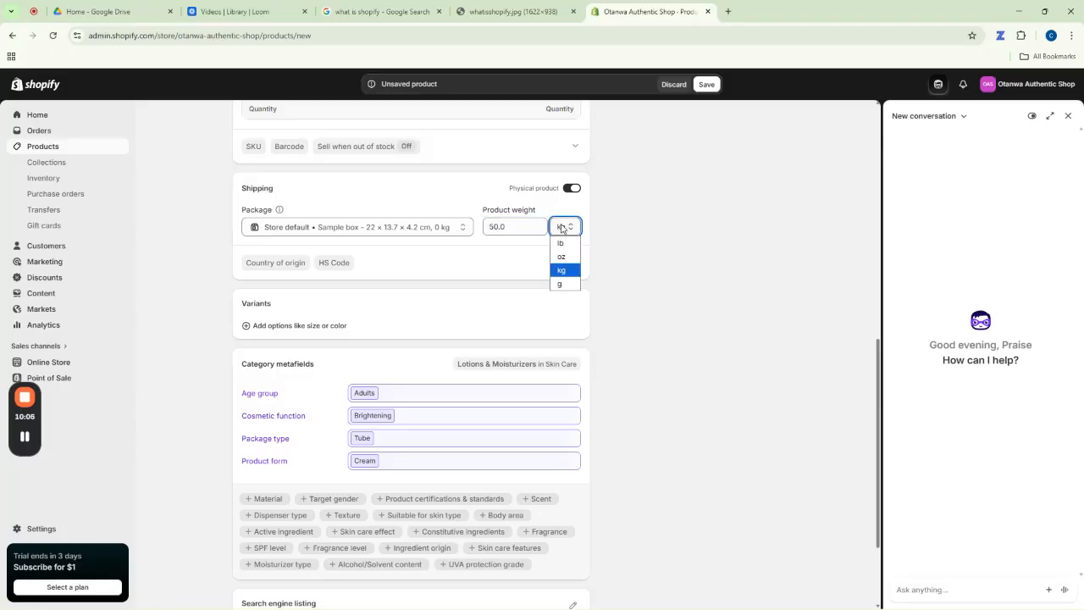
left_click(565, 287)
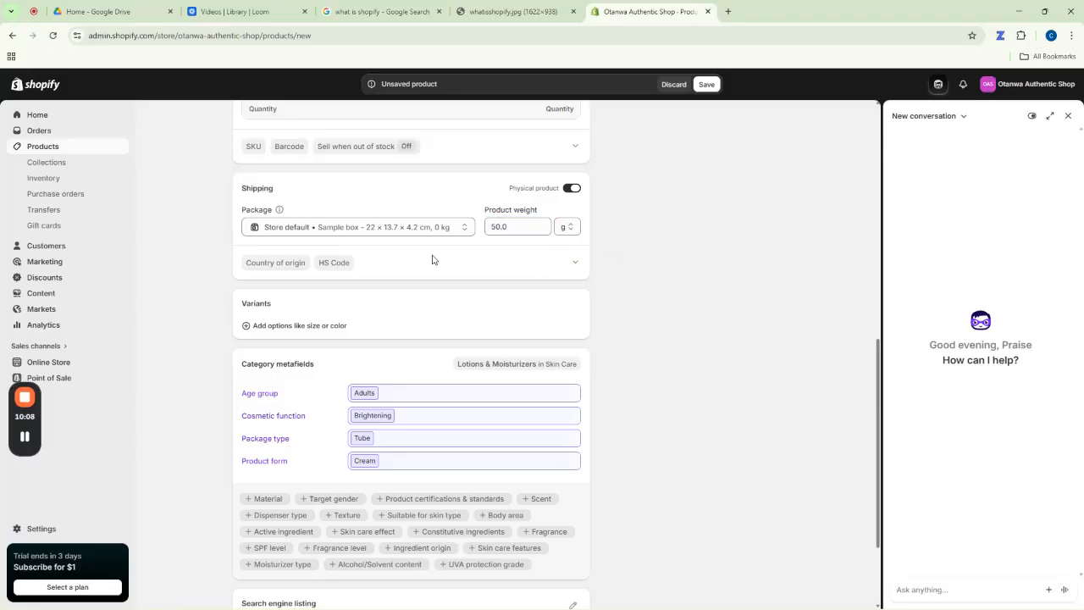
Examine the shipping package options and the category metafield choices for age group, cosmetic function, package type and product form.
left_click(355, 227)
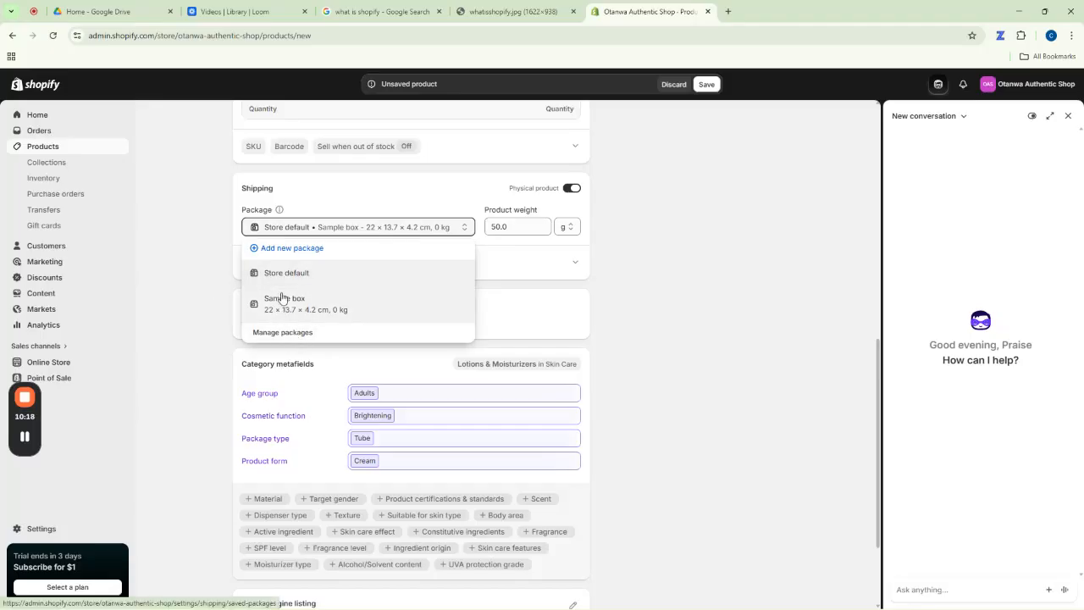
left_click(214, 274)
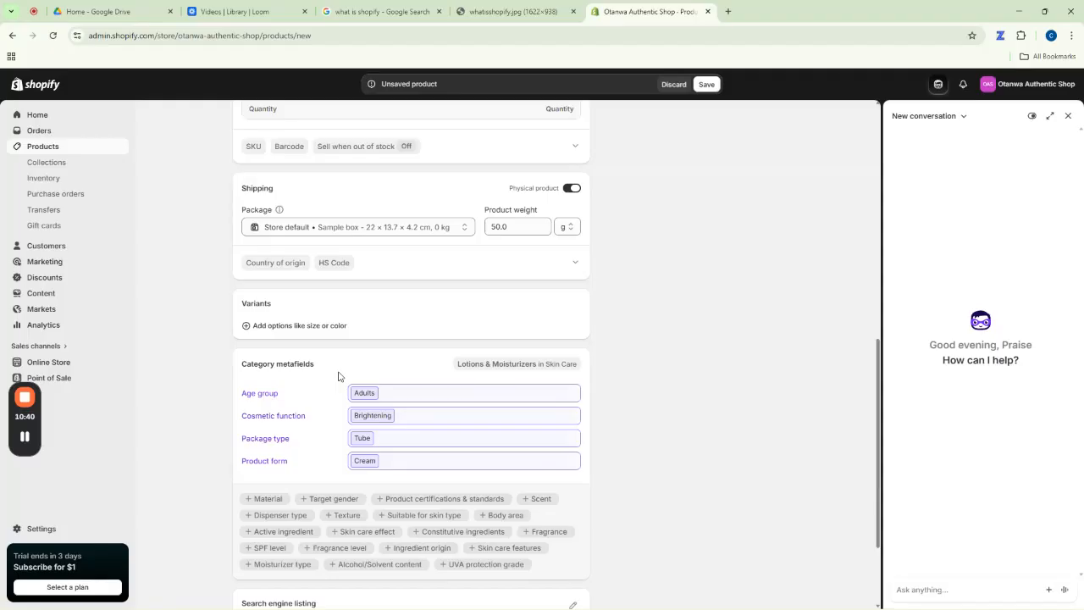
scroll(338, 376, "down", 2)
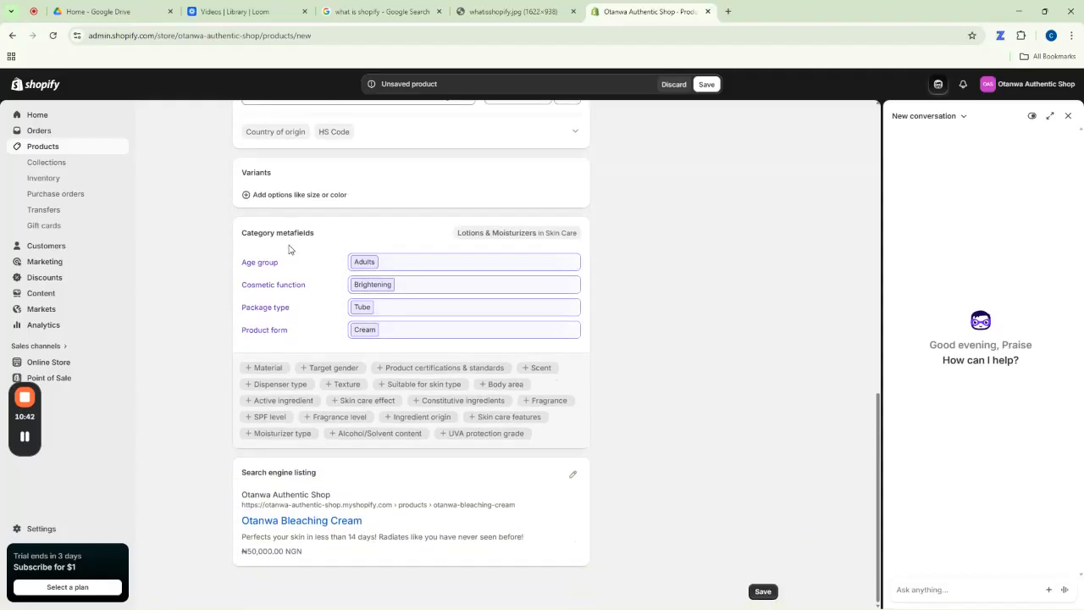
left_click(423, 266)
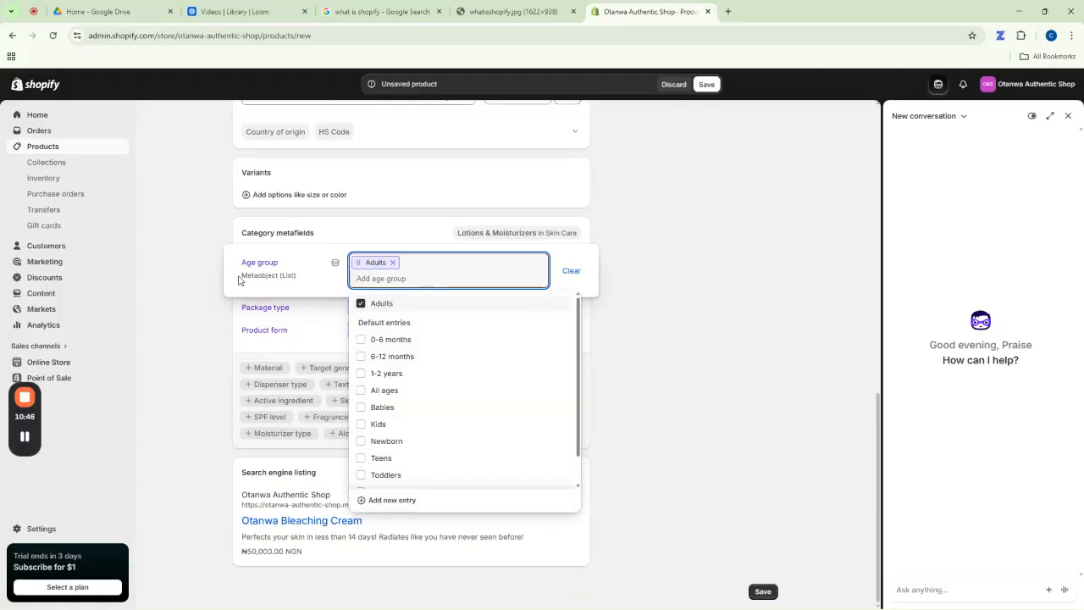
left_click(274, 280)
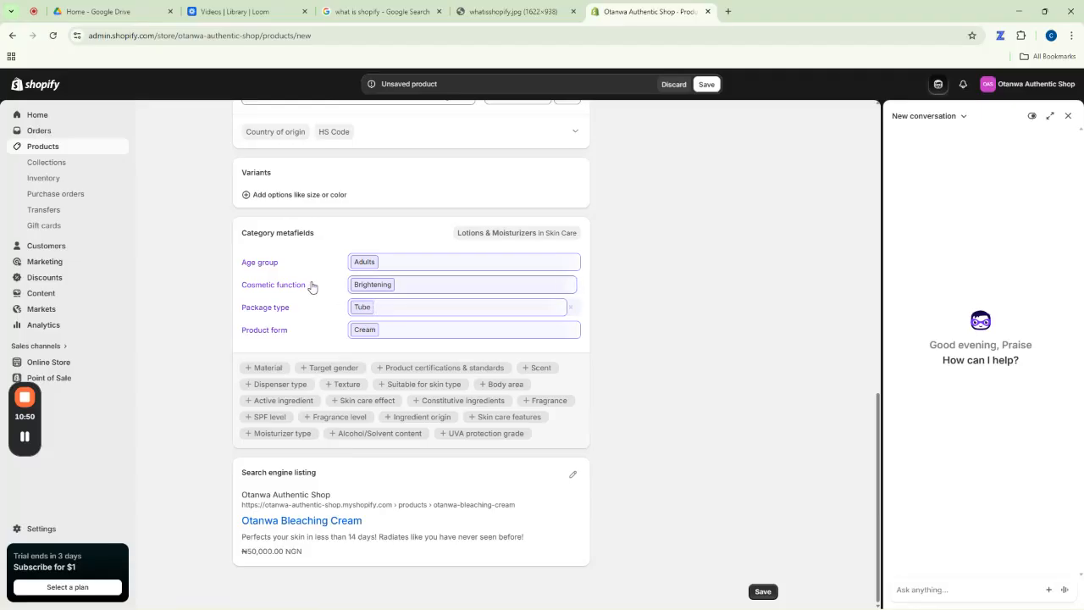
left_click(413, 290)
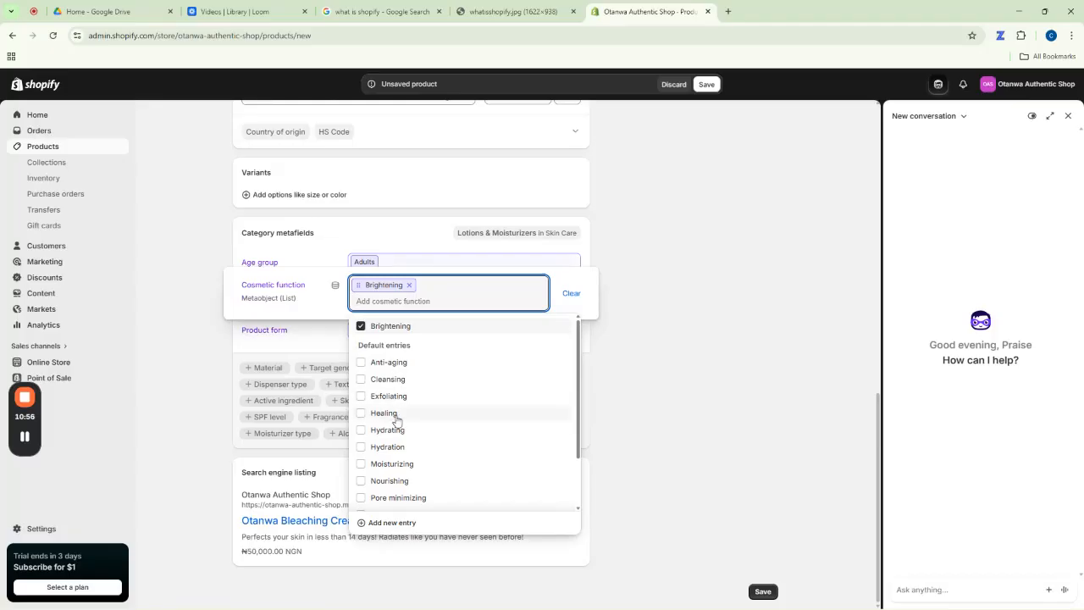
left_click(169, 278)
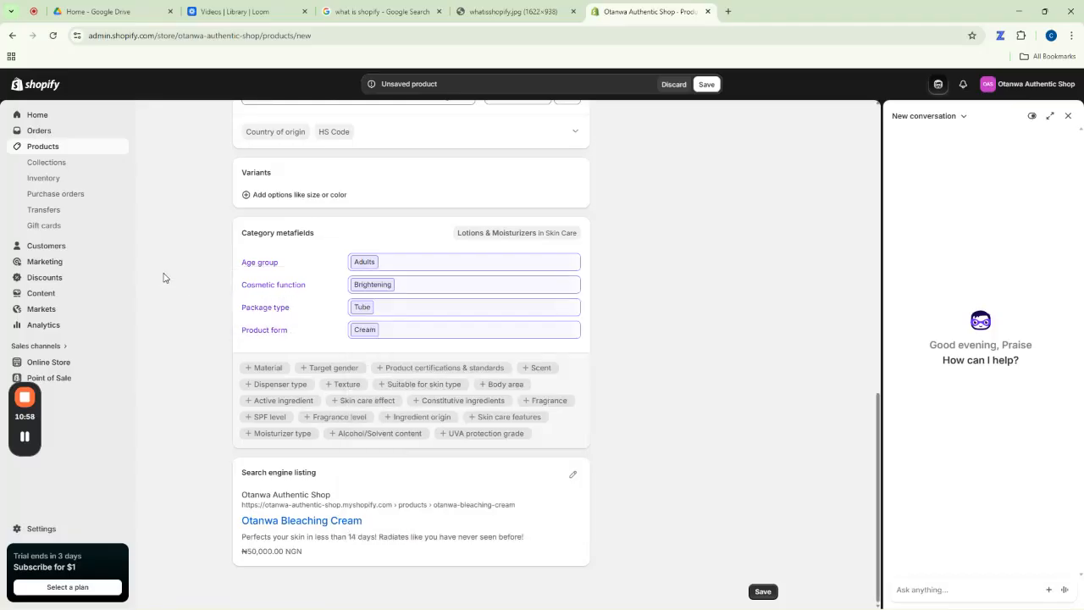
left_click(400, 314)
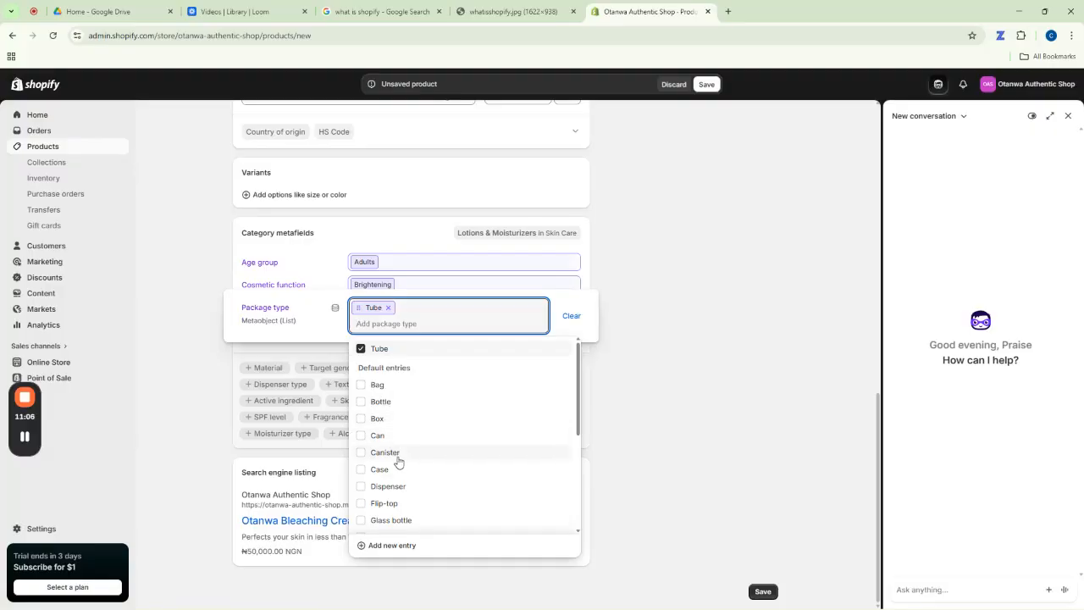
left_click(139, 366)
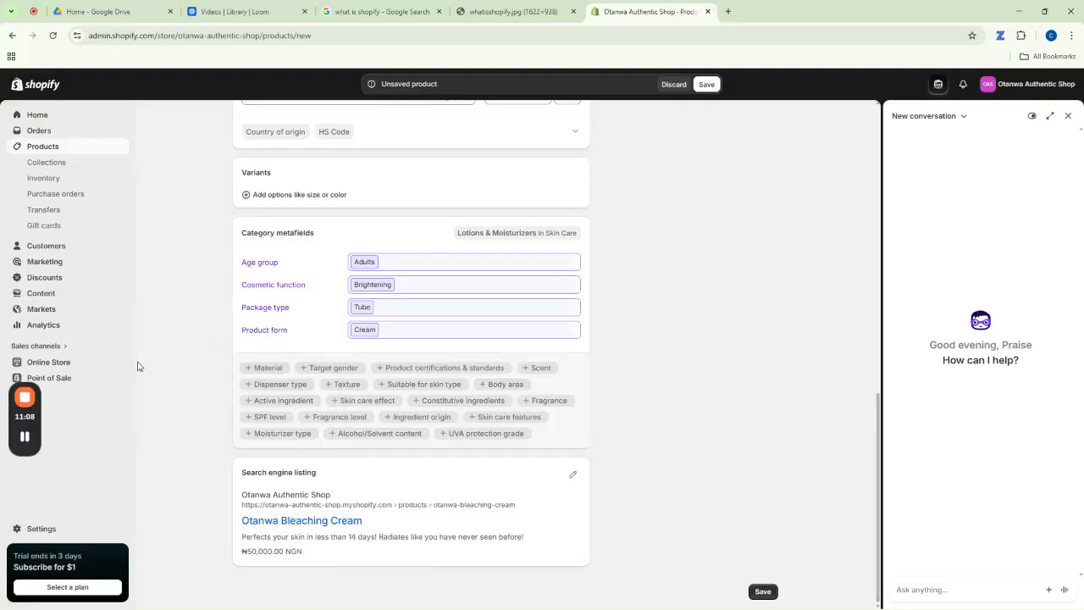
left_click(417, 336)
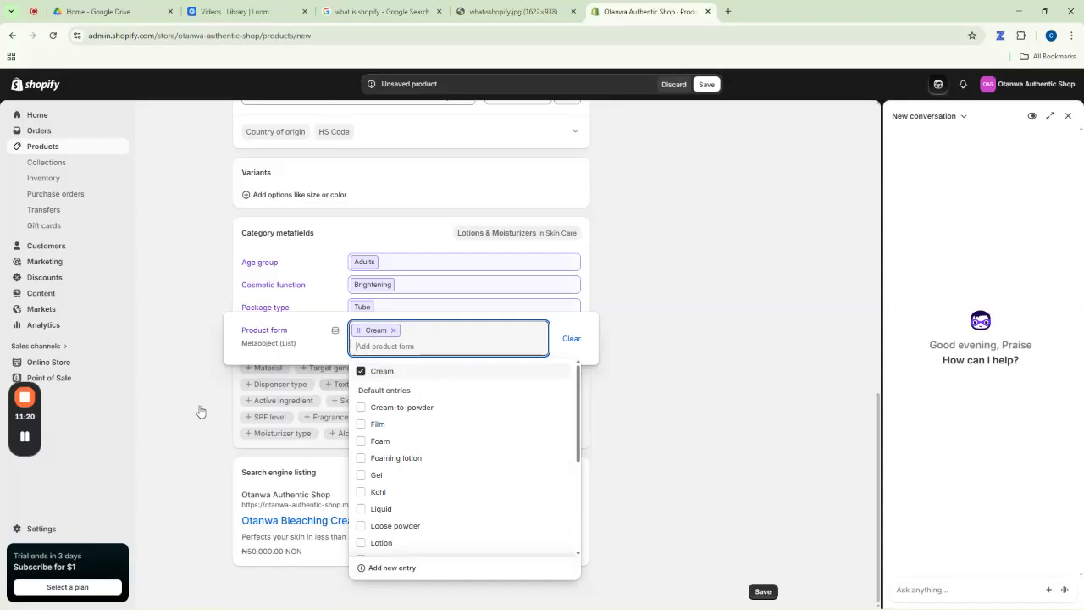
left_click(171, 407)
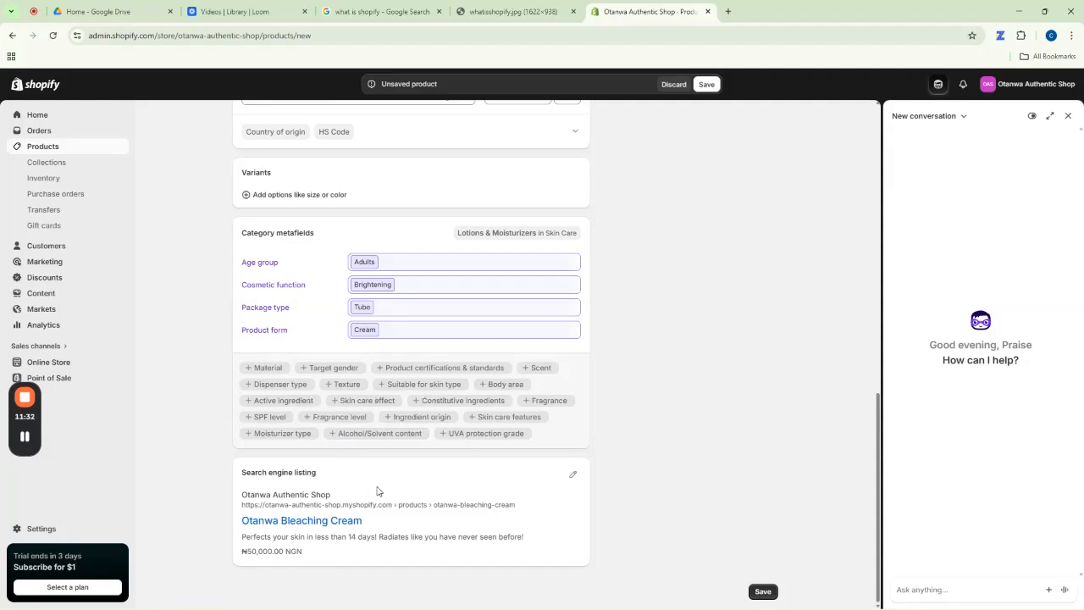
Save the new Otanwa Bleaching Cream product and look over its saved details.
scroll(555, 308, "up", 15)
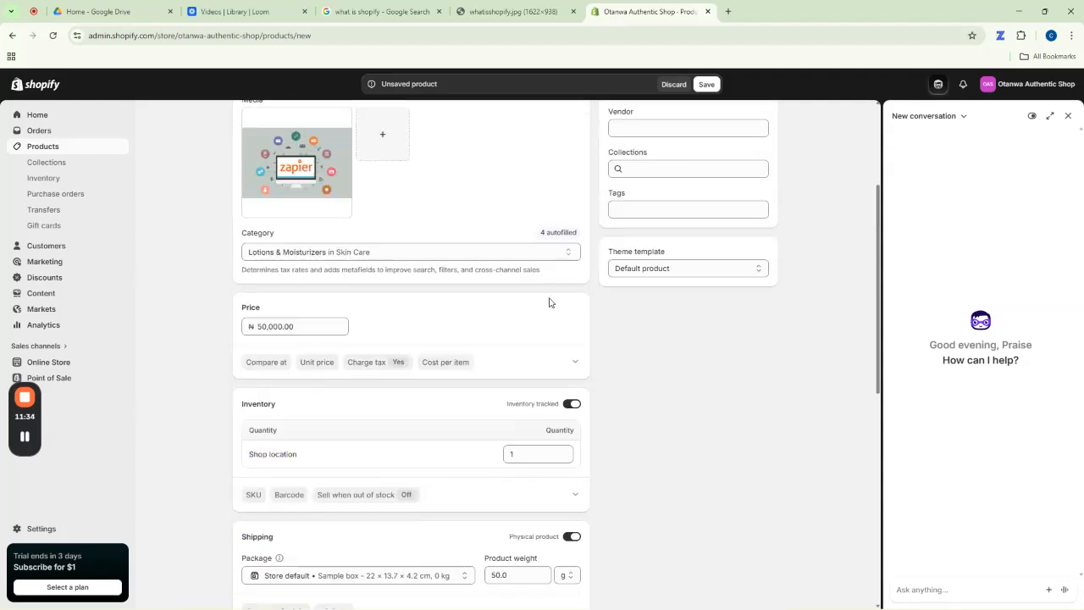
left_click(710, 85)
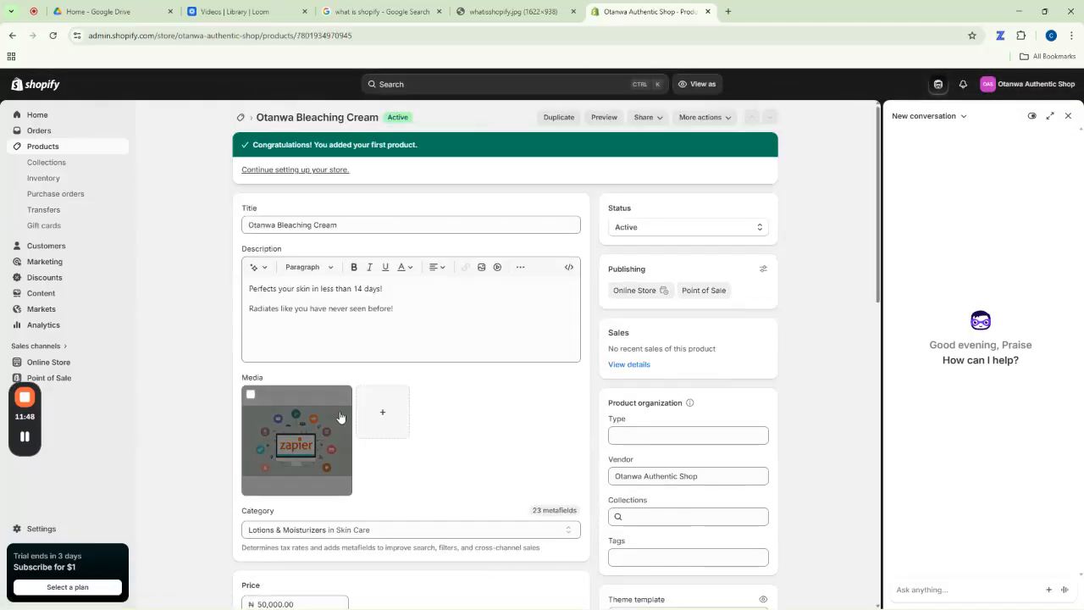
scroll(322, 440, "down", 3)
scroll(303, 243, "up", 3)
scroll(303, 242, "up", 1)
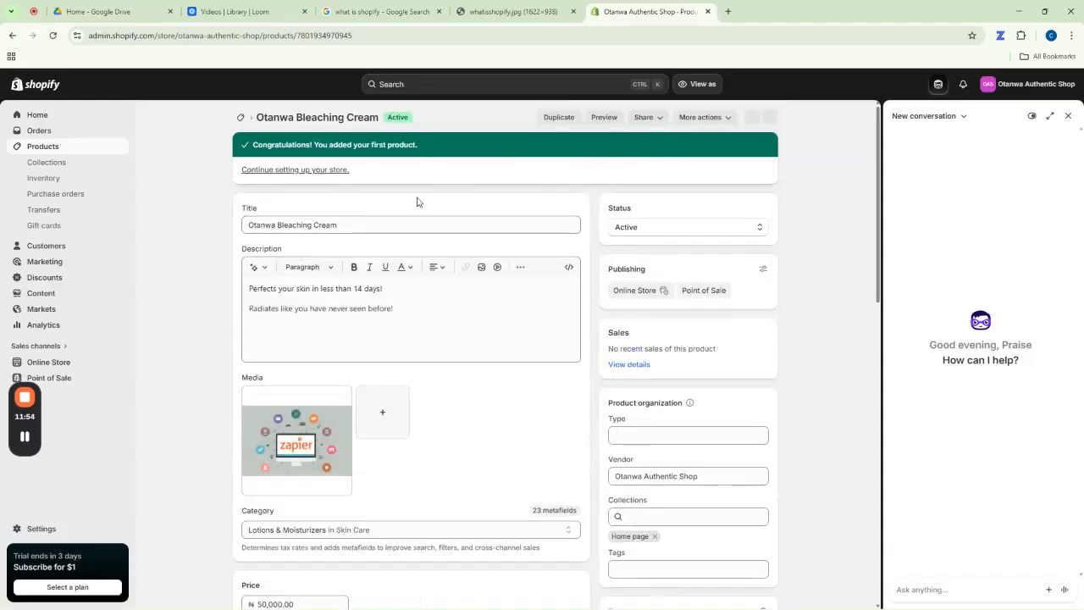
Check Otanwa Bleaching Cream and its sales channels in the products list, and preview its page in the online store.
left_click(43, 147)
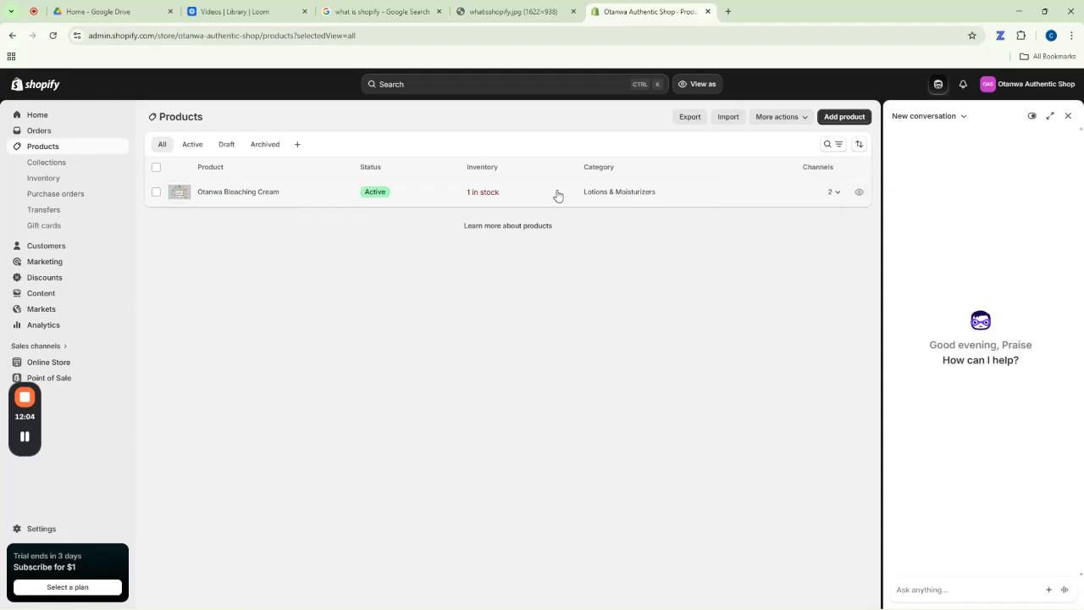
left_click(837, 193)
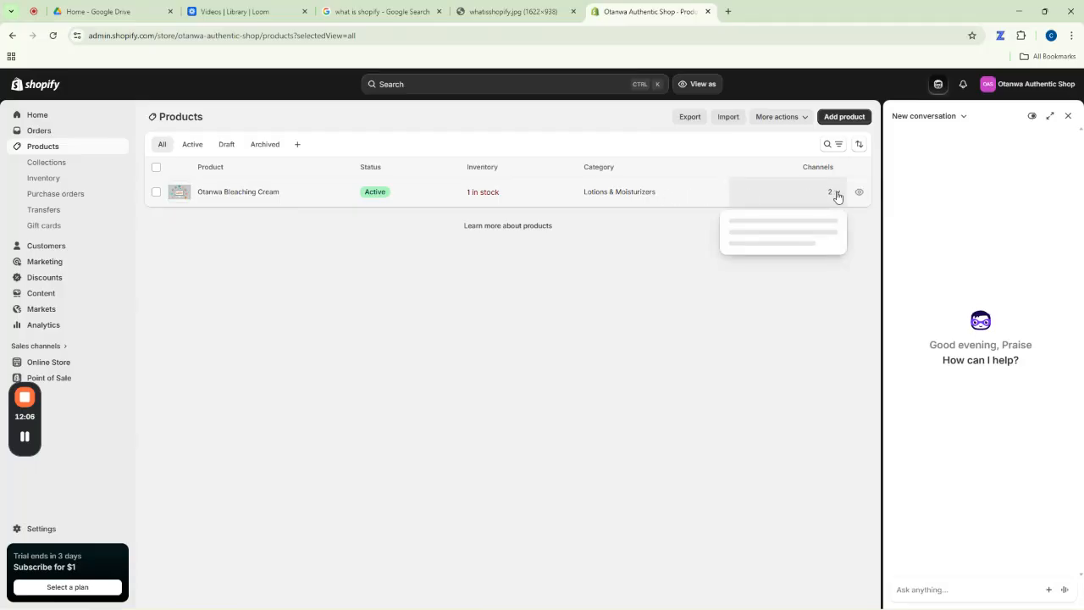
left_click(861, 194)
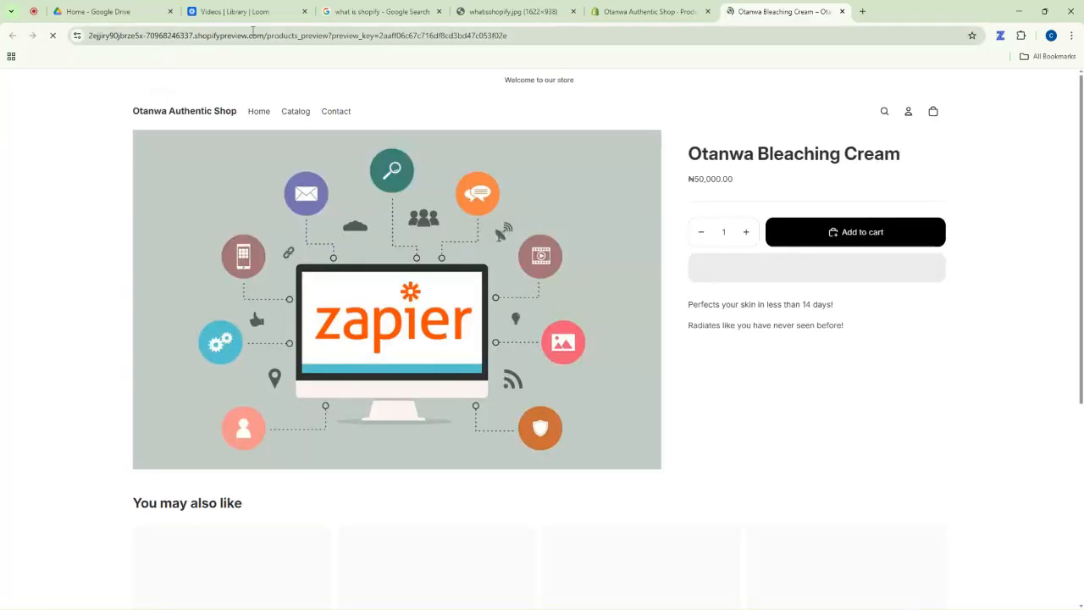
double_click(710, 184)
left_click(694, 178)
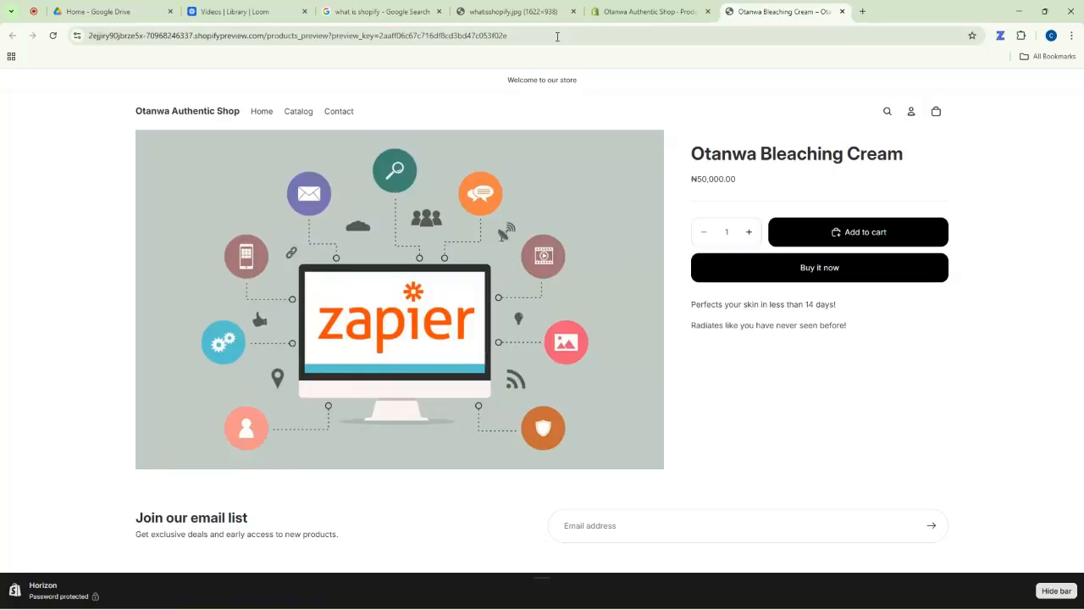
Return to the store admin and view the Collections, Transfers and Purchase orders pages.
left_click(635, 6)
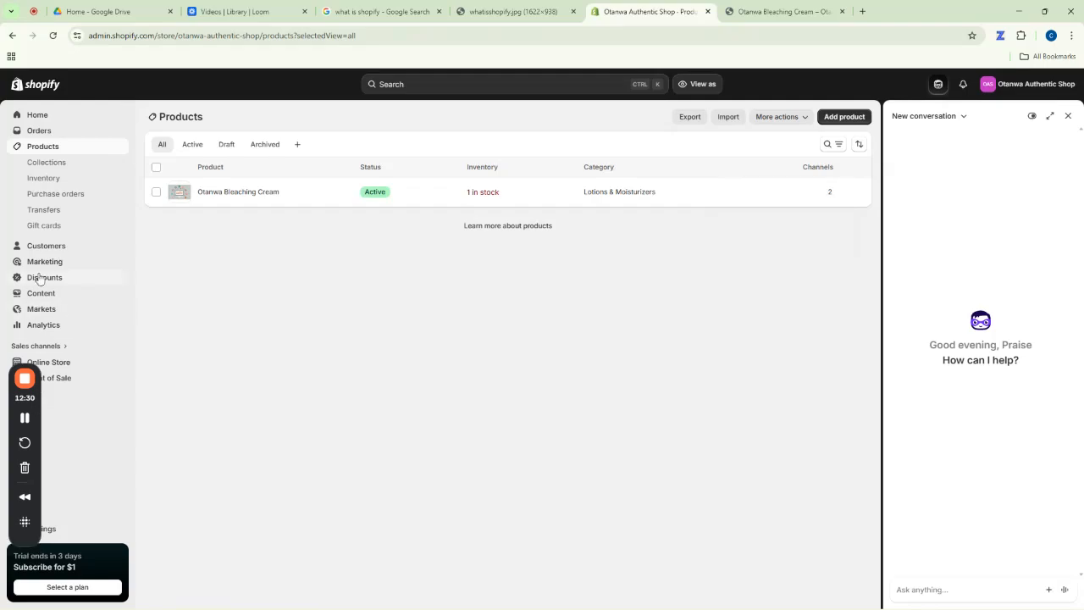
left_click(48, 163)
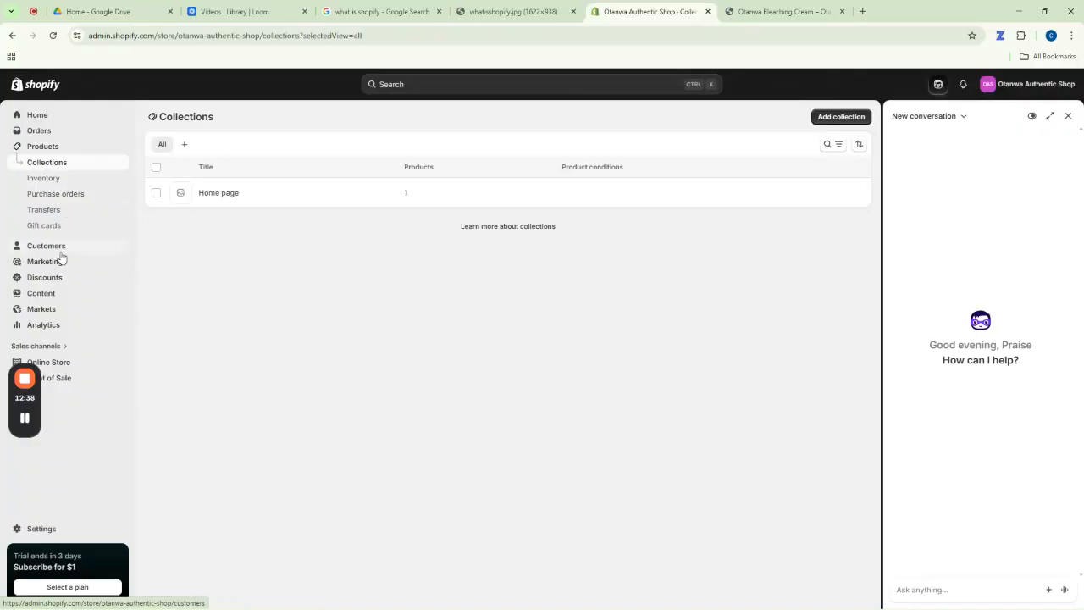
left_click(38, 214)
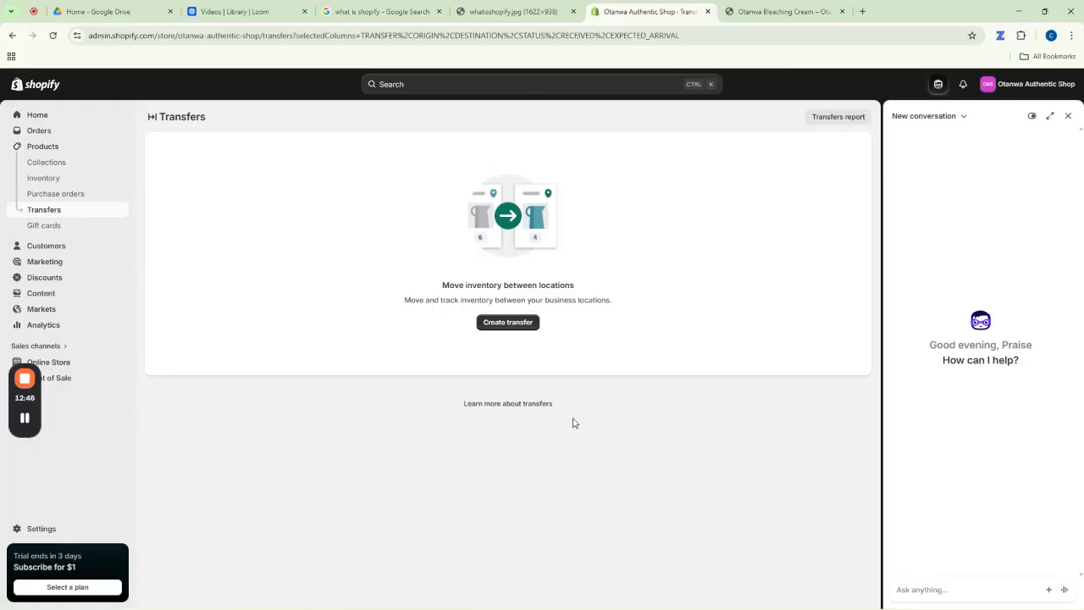
left_click(50, 197)
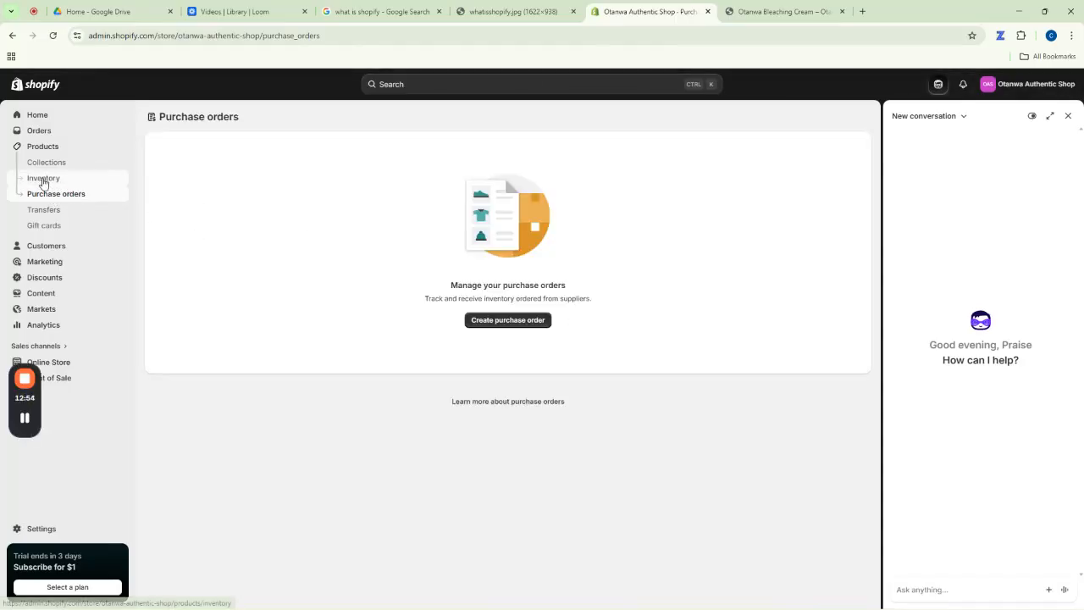
Set the available inventory of Otanwa Bleaching Cream to 50 and save the change.
left_click(43, 183)
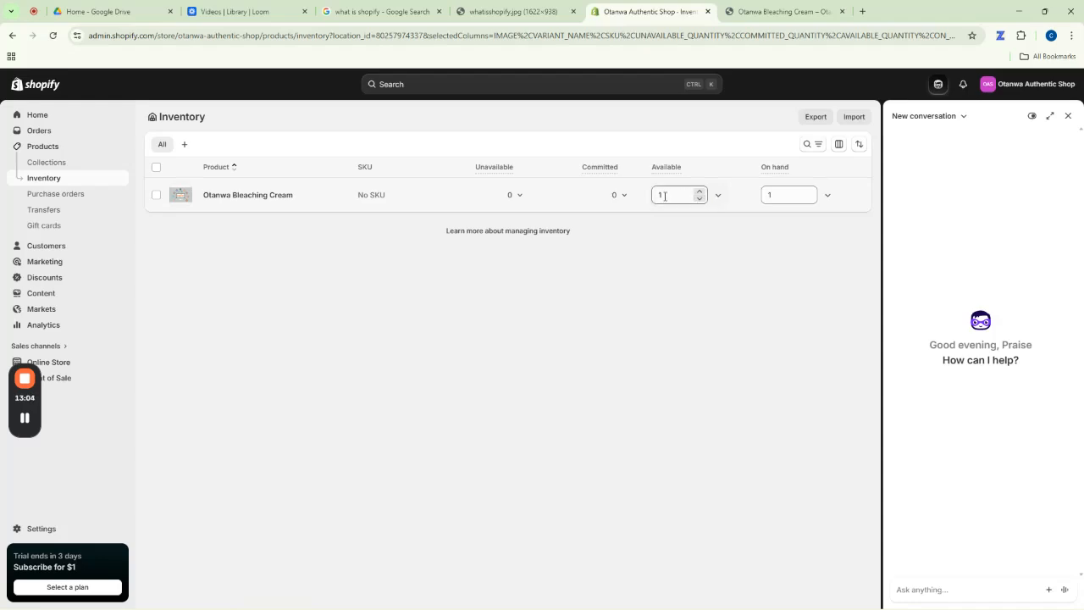
mouse_move(721, 608)
left_click(674, 194)
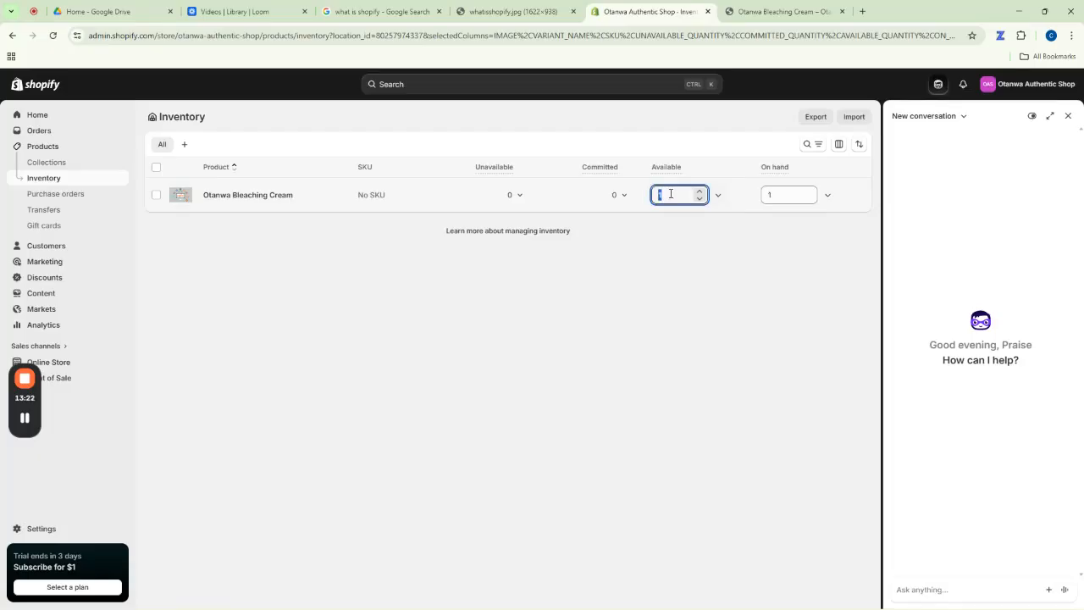
type("50")
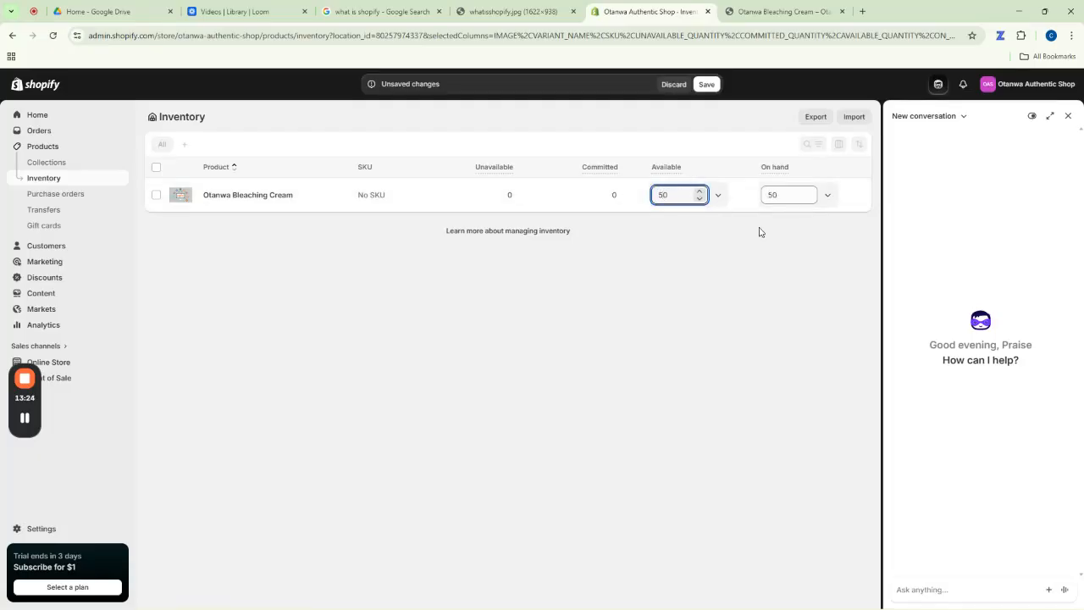
left_click(712, 246)
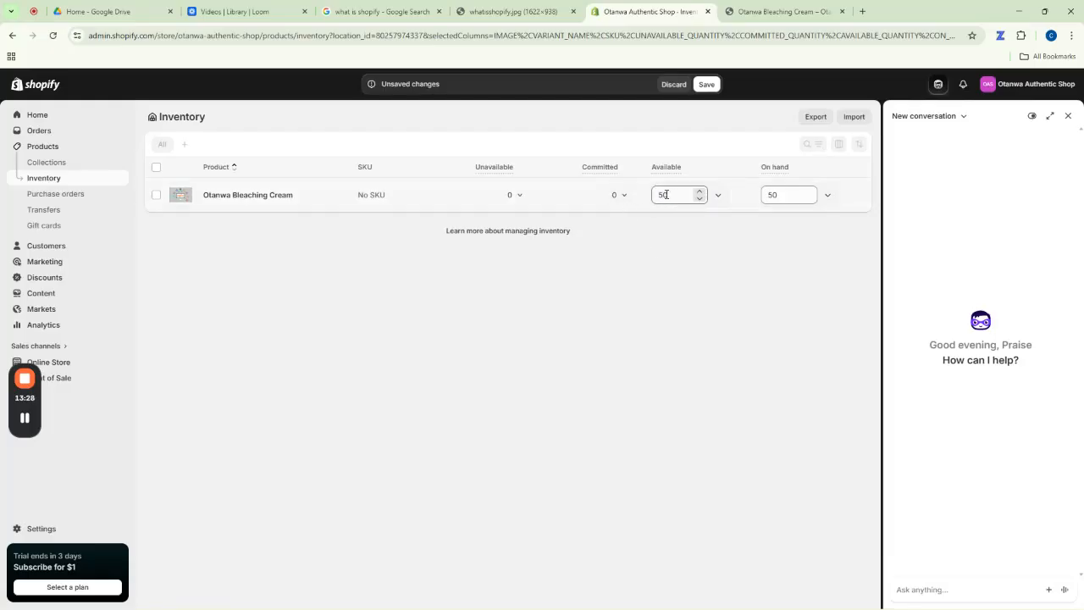
left_click(707, 85)
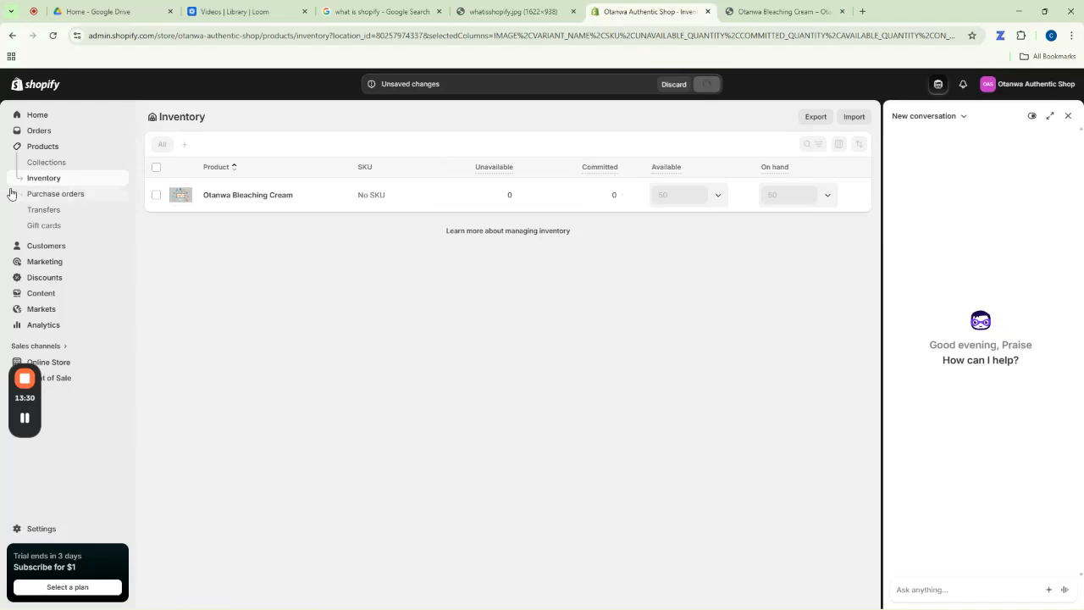
View the store's Customers page.
left_click(46, 246)
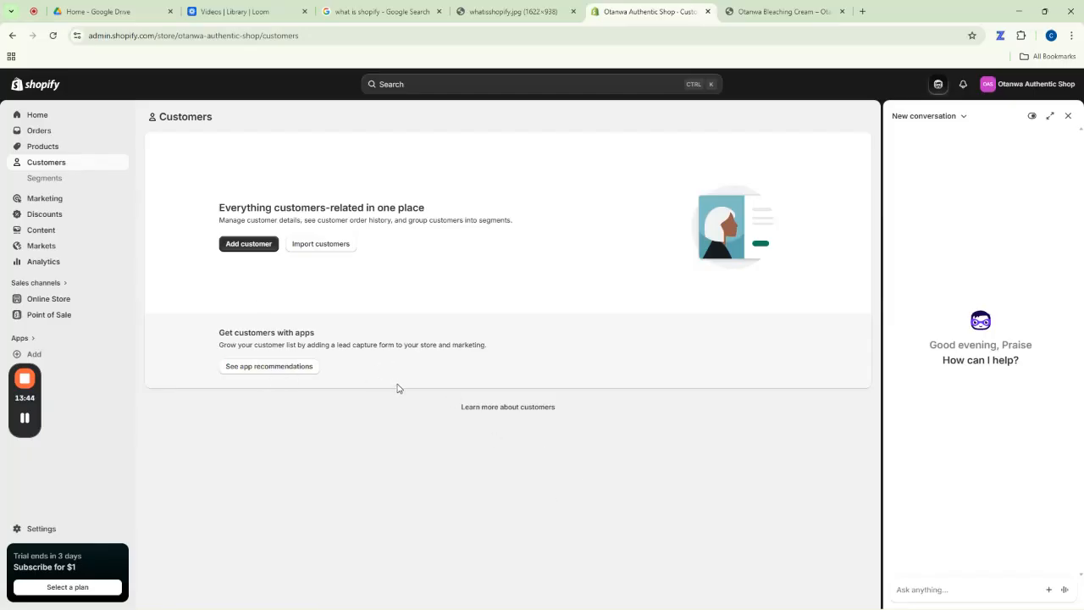
Try to buy Otanwa Bleaching Cream directly from its storefront preview page.
left_click(777, 12)
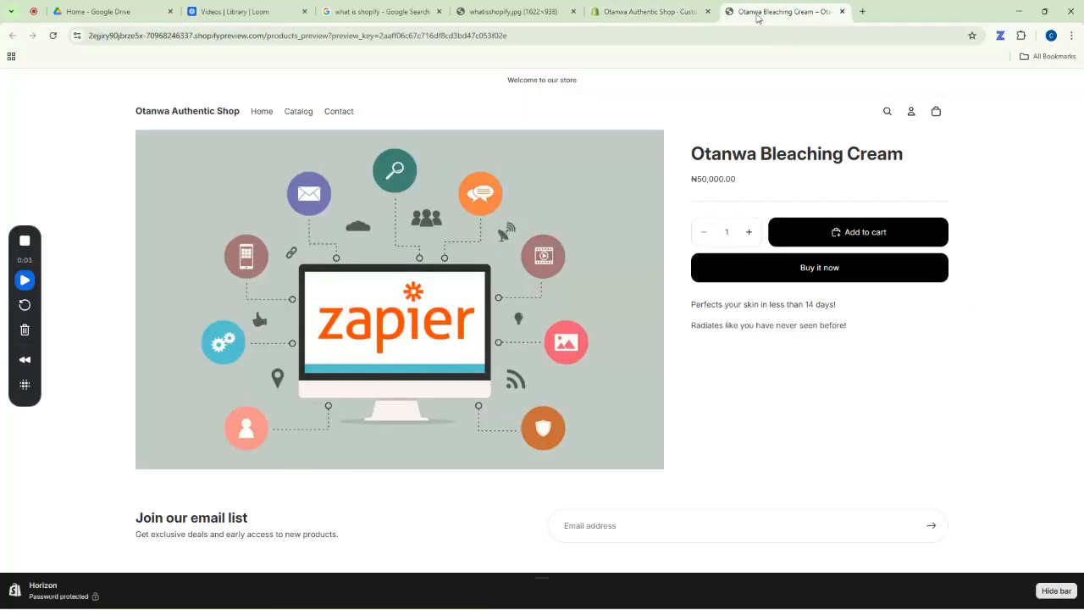
left_click(297, 36)
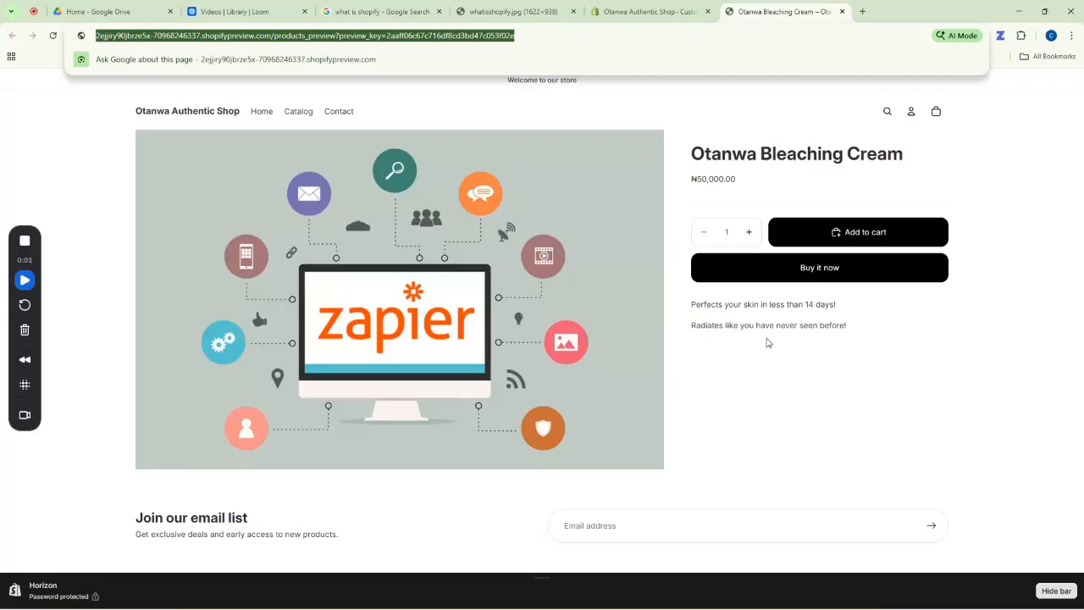
left_click(798, 275)
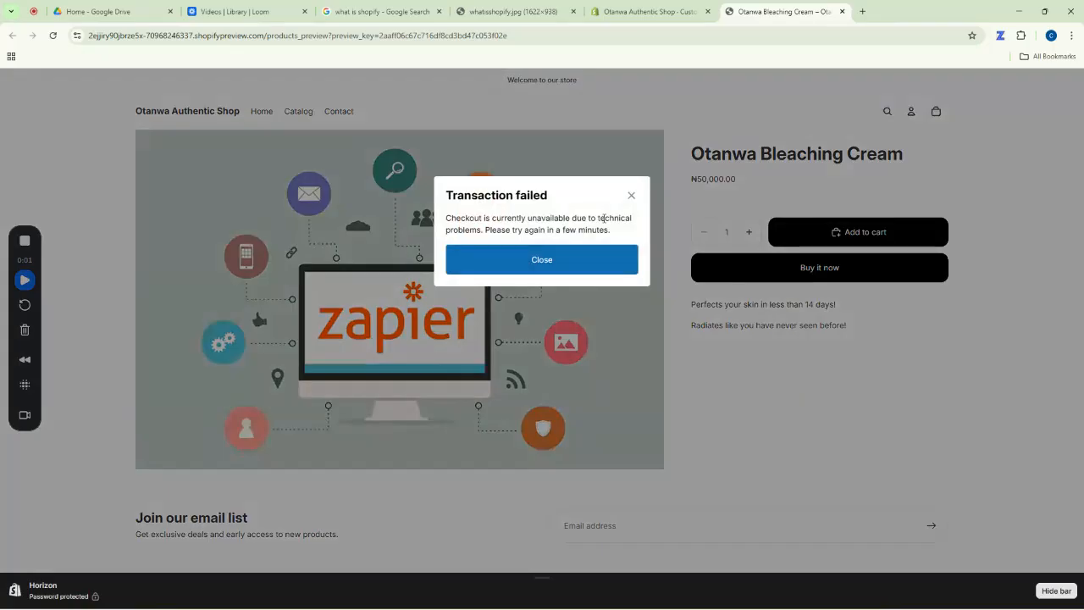
left_click(522, 269)
left_click(829, 266)
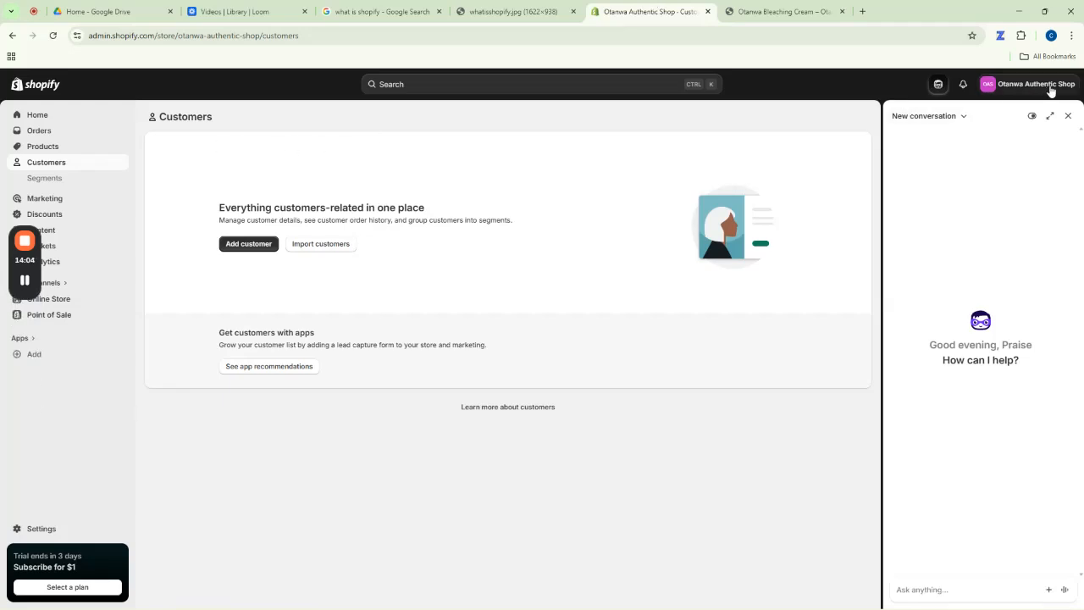
mouse_move(25, 278)
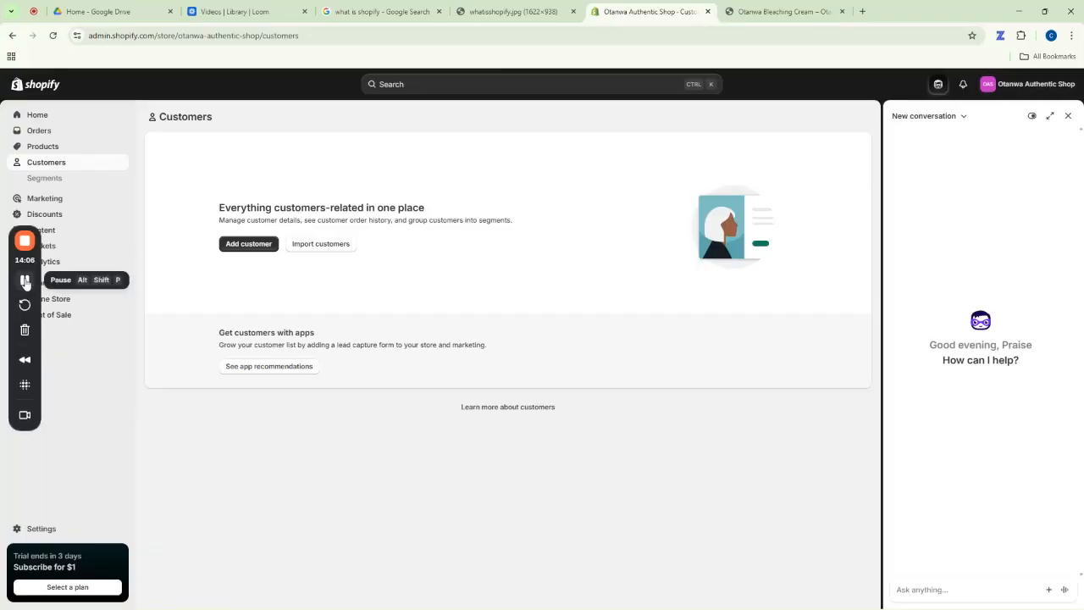
left_click_drag(34, 269, 34, 421)
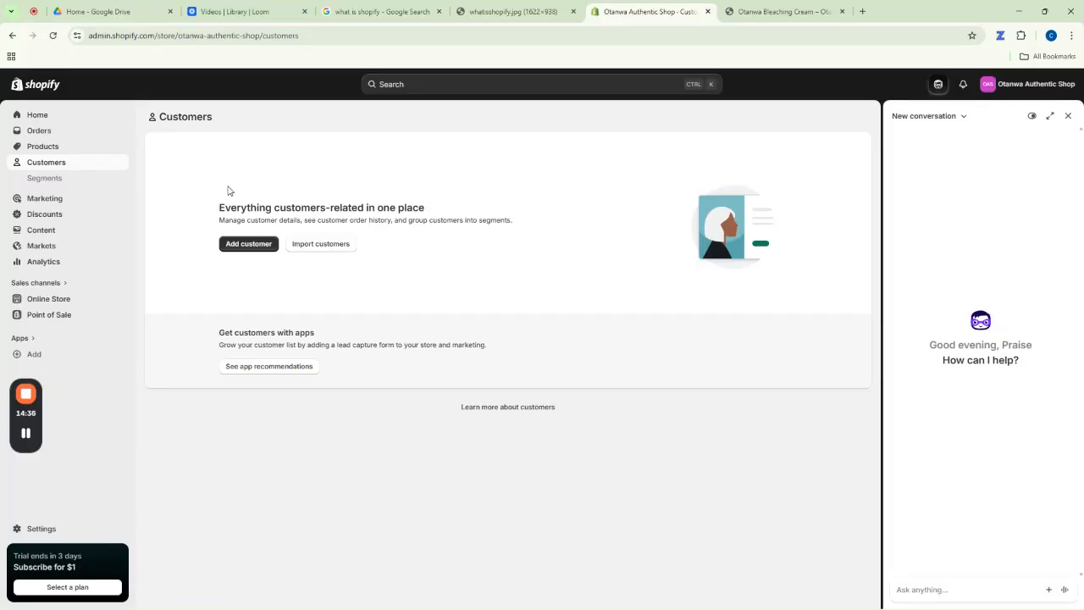
View the list of customer segments in the store admin.
left_click(47, 183)
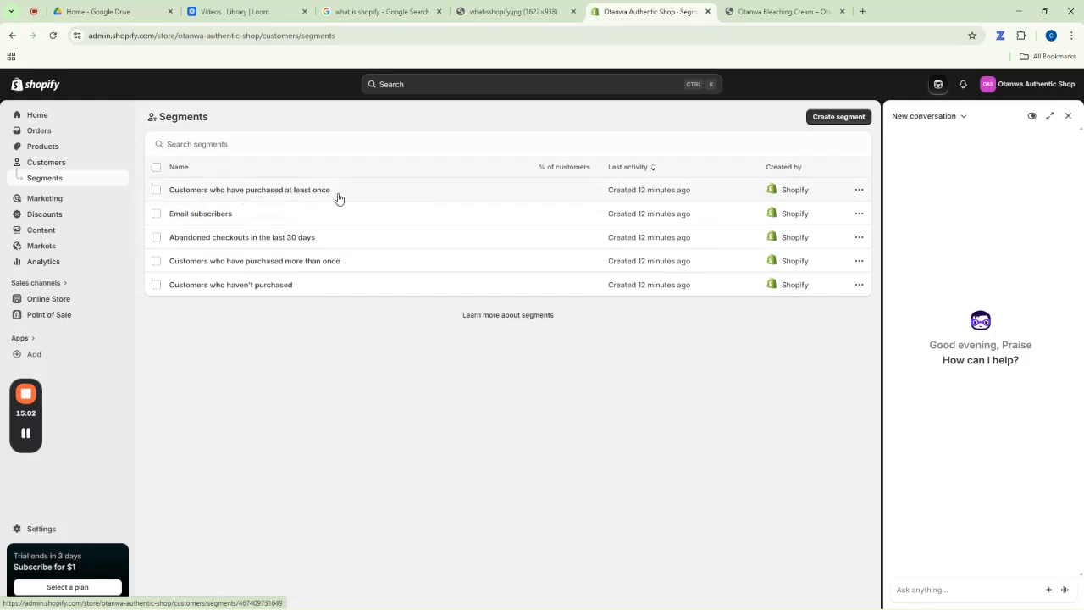
View the segment of customers who have purchased at least once, and the store's Marketing overview.
left_click(246, 193)
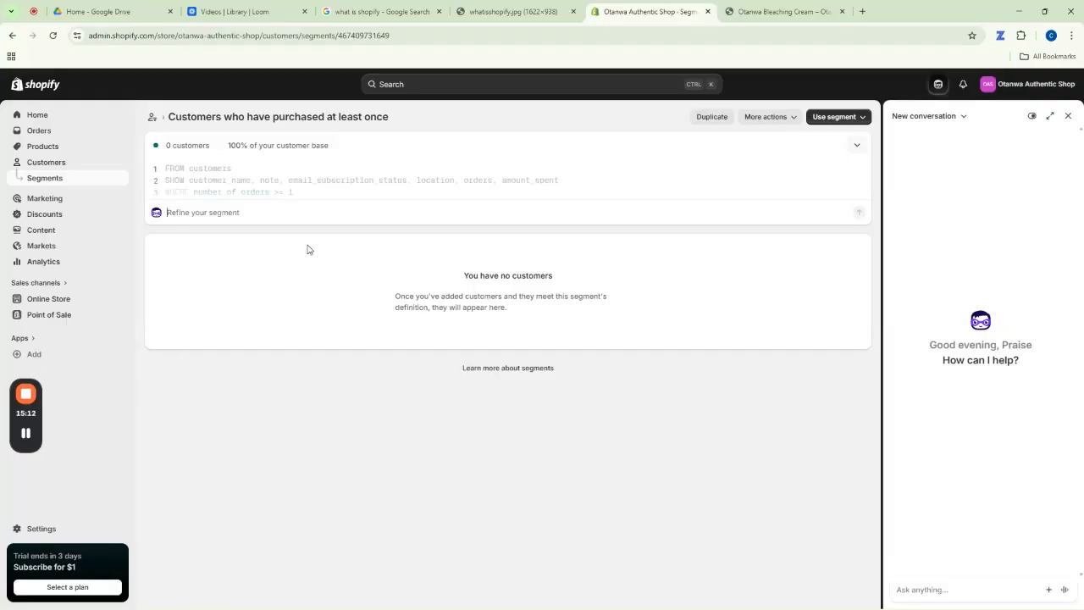
left_click(35, 200)
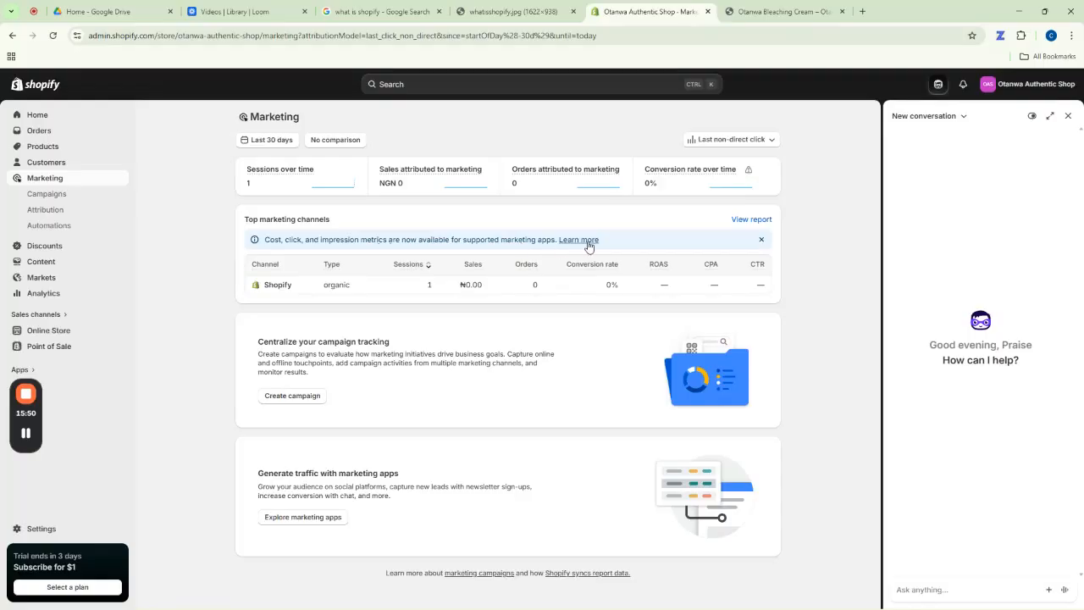
Open a new campaign draft from the Marketing overview to view its setup form.
left_click(295, 400)
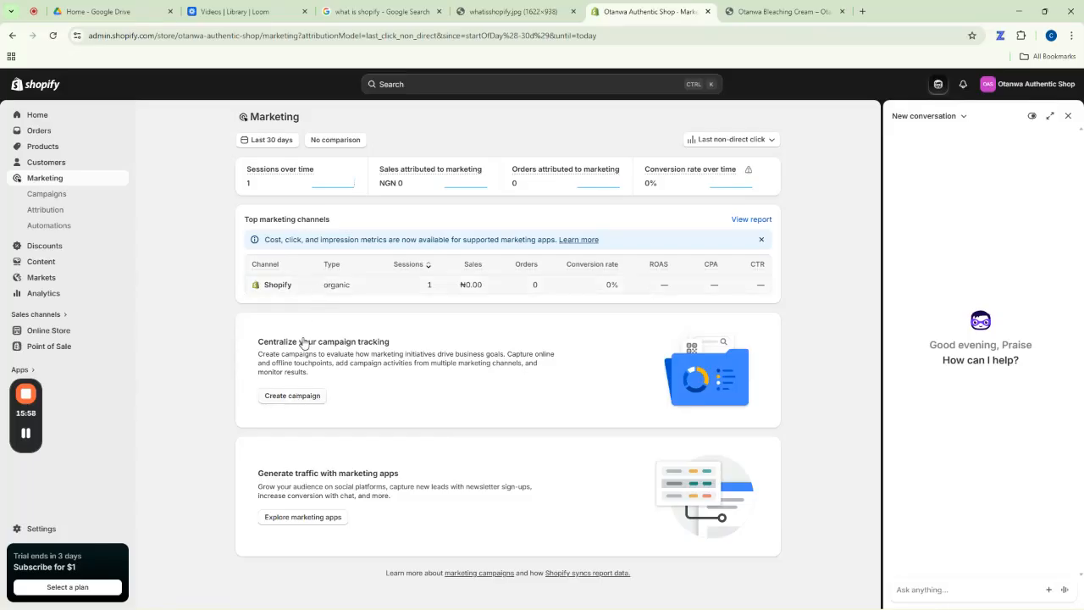
left_click(294, 396)
left_click(291, 397)
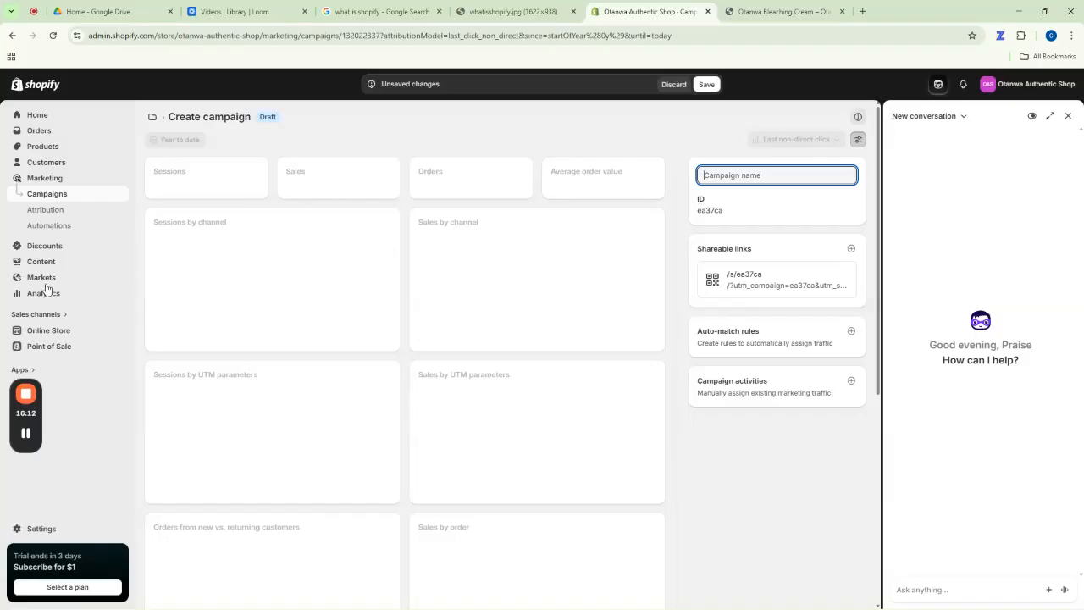
View the Attribution report and the Automations page of the store's marketing area.
left_click(48, 210)
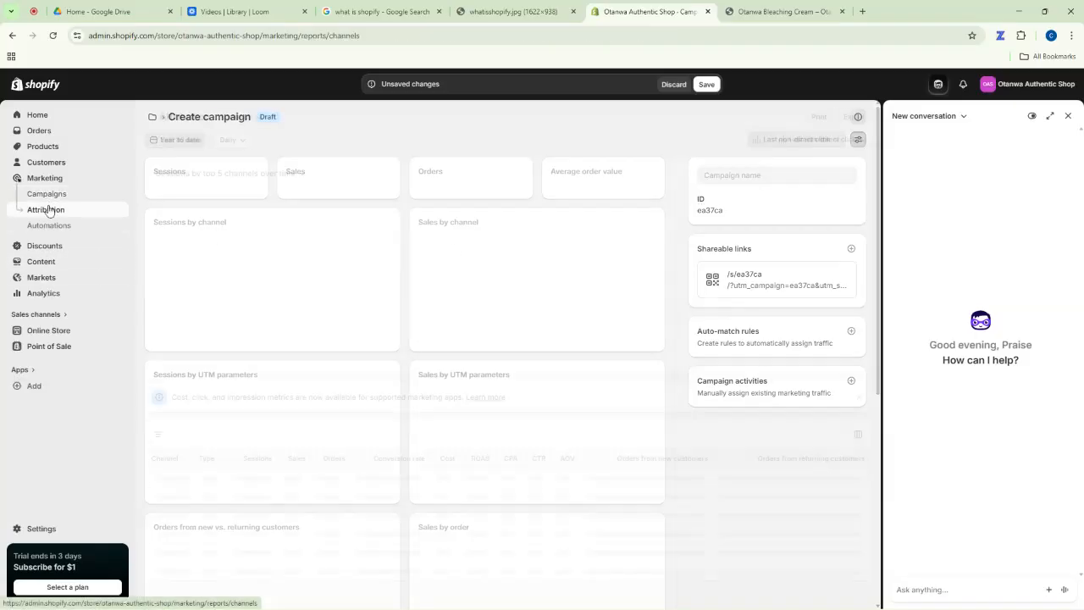
left_click(52, 229)
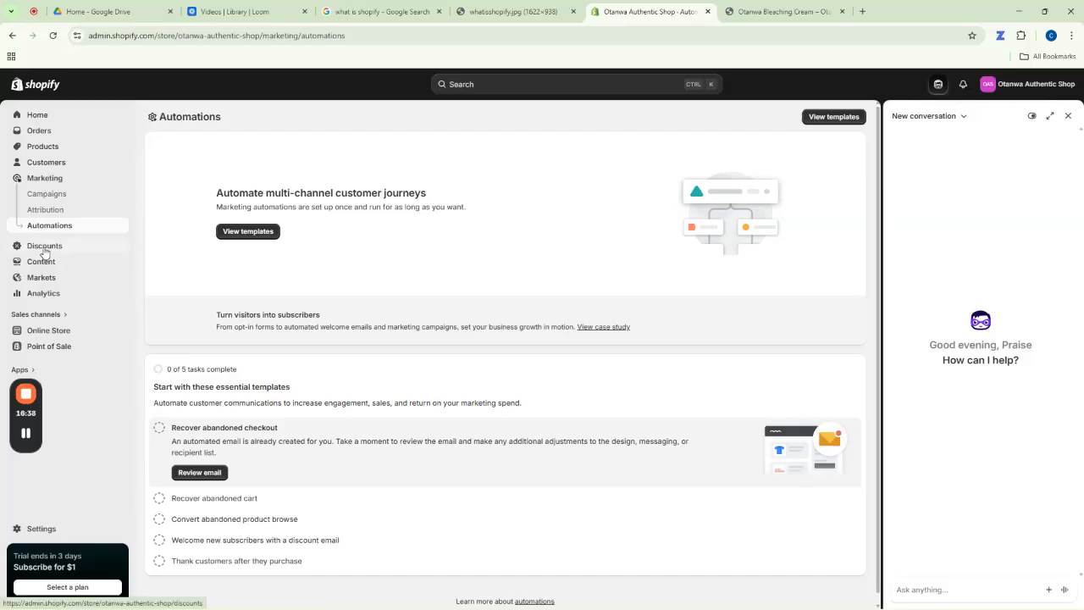
Open a new discount of the type Amount off products to view its setup form.
left_click(45, 246)
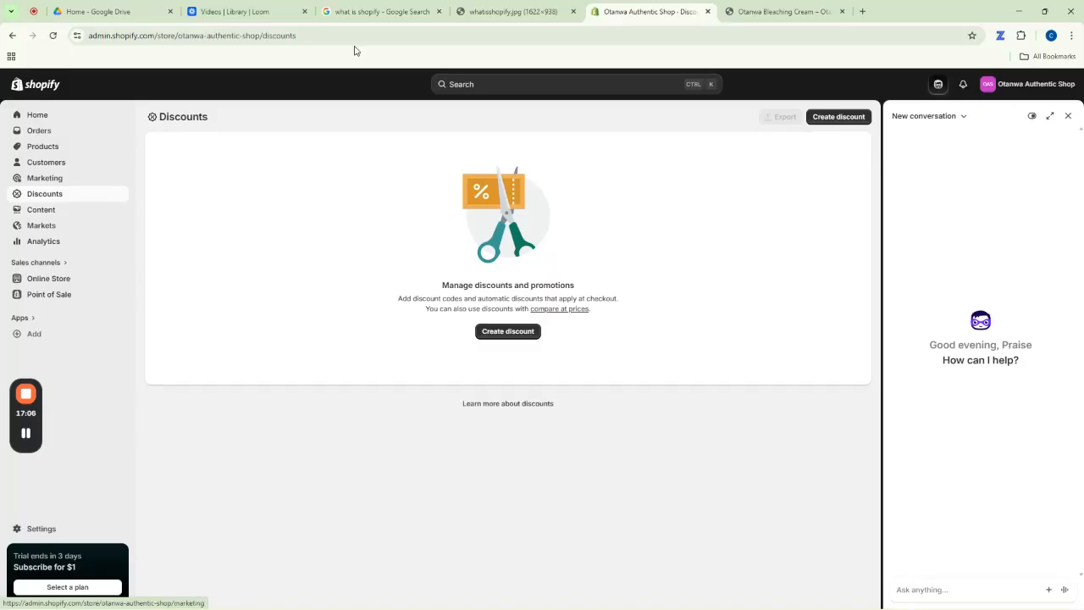
left_click(513, 332)
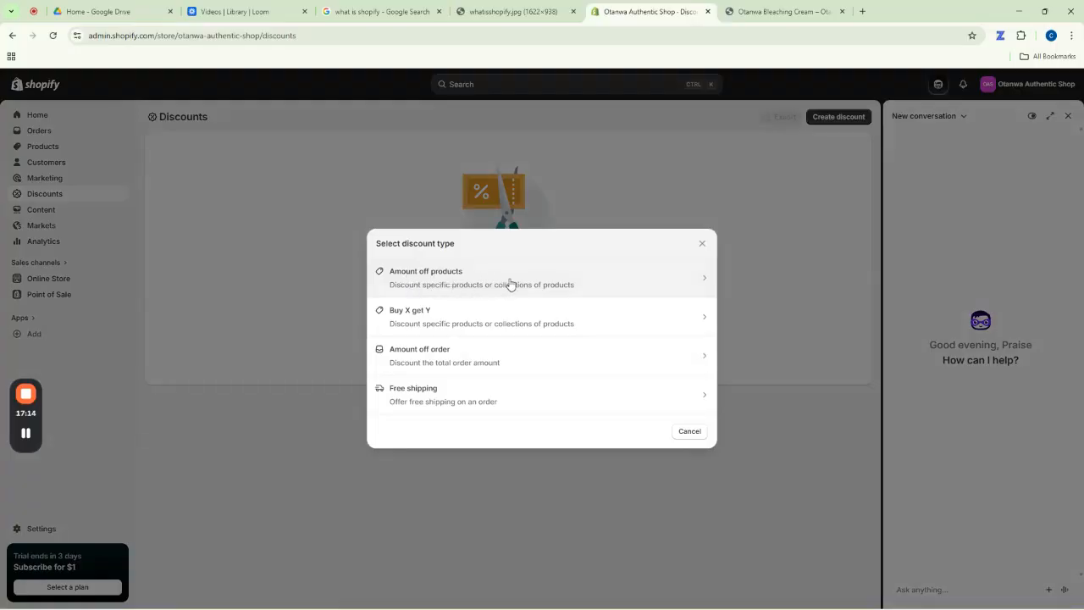
left_click(700, 283)
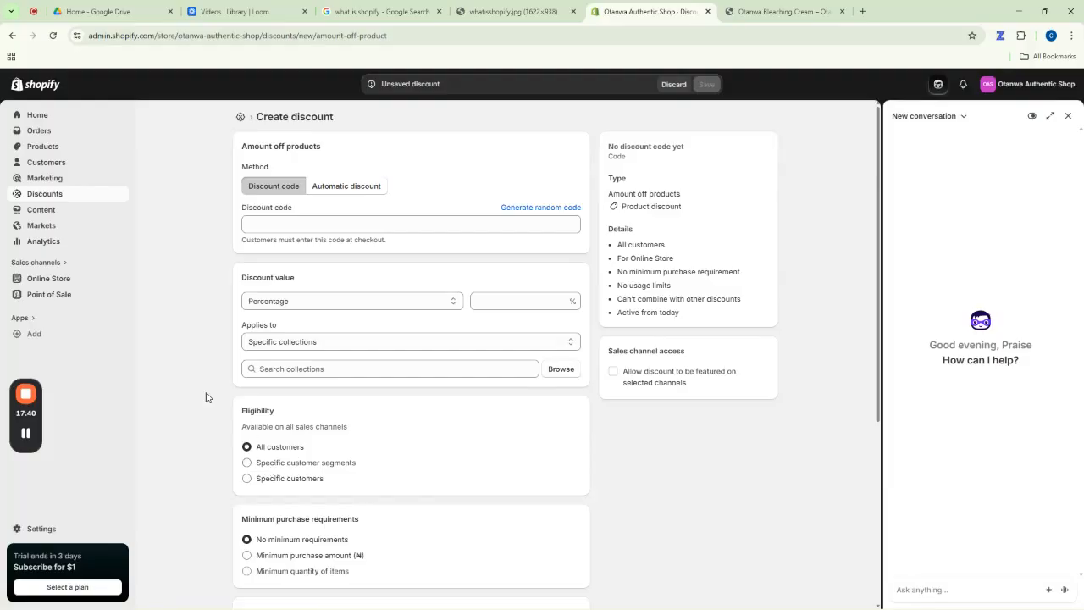
View the store's content pages for Metaobjects, Files, Menus and Blog posts.
left_click(37, 215)
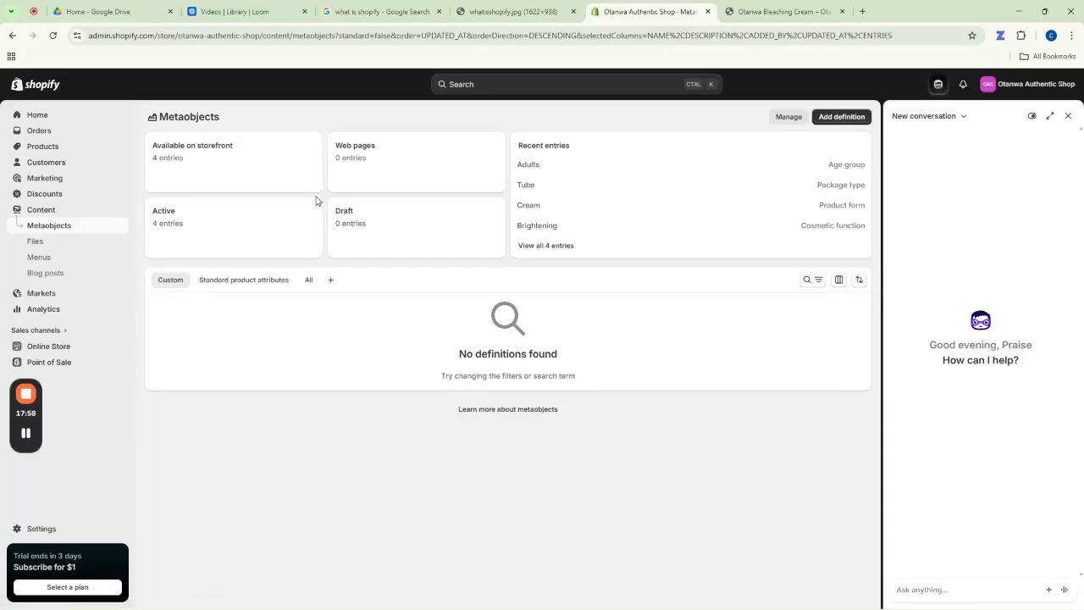
left_click(41, 248)
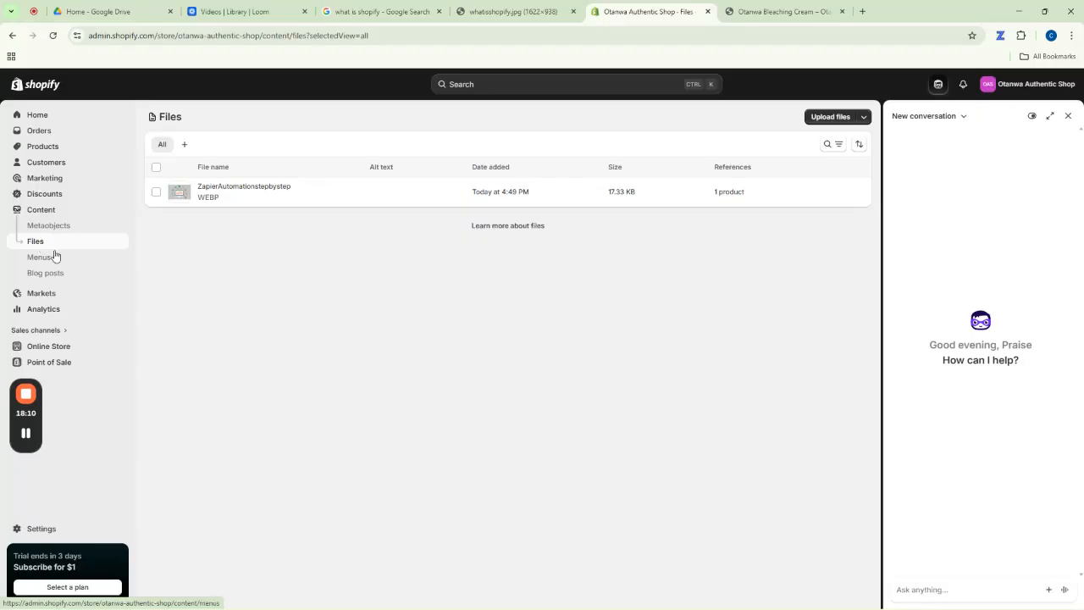
left_click(47, 261)
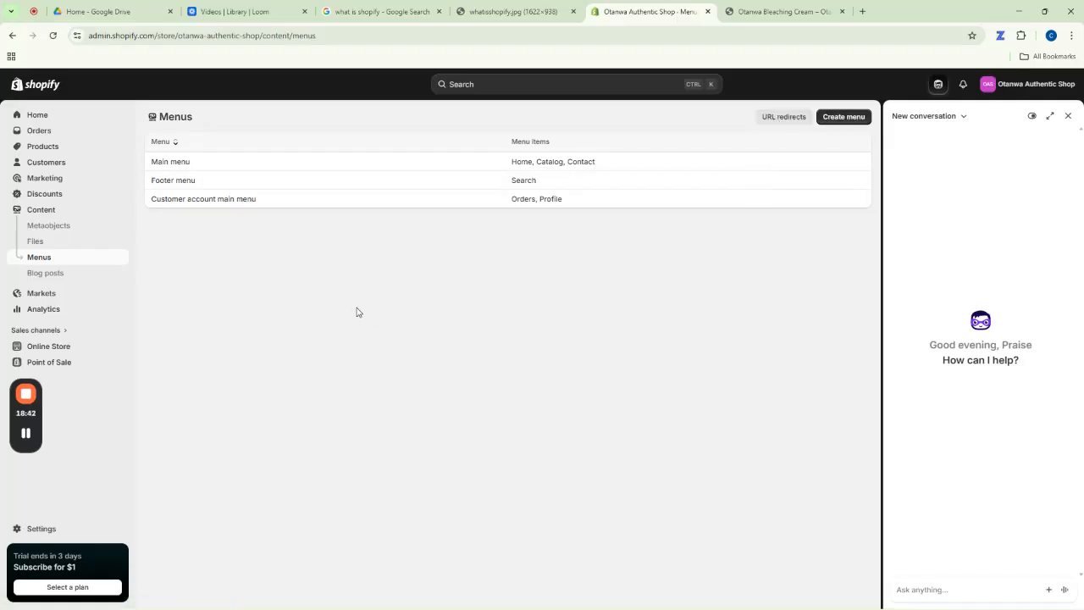
left_click(43, 276)
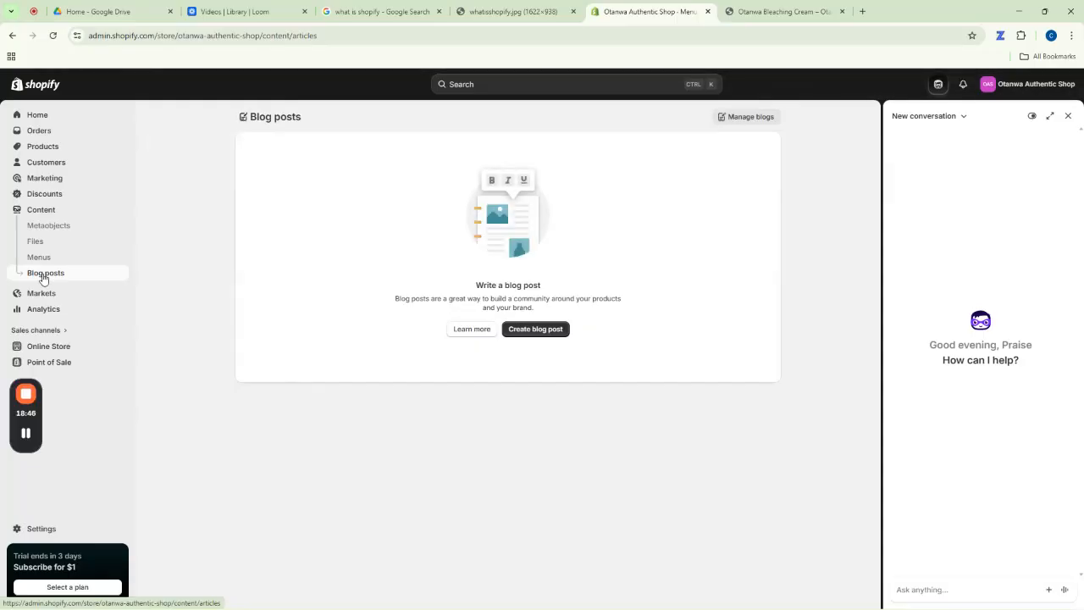
mouse_move(39, 413)
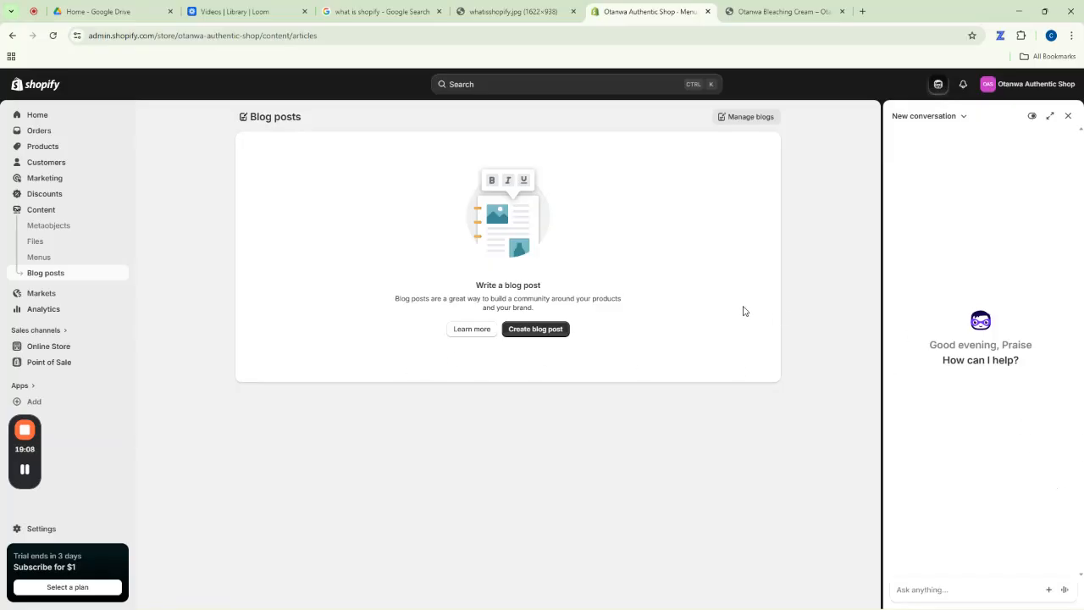
Start a new blog post and title it "How to Use Otanwa Bleaching Cream".
left_click(536, 332)
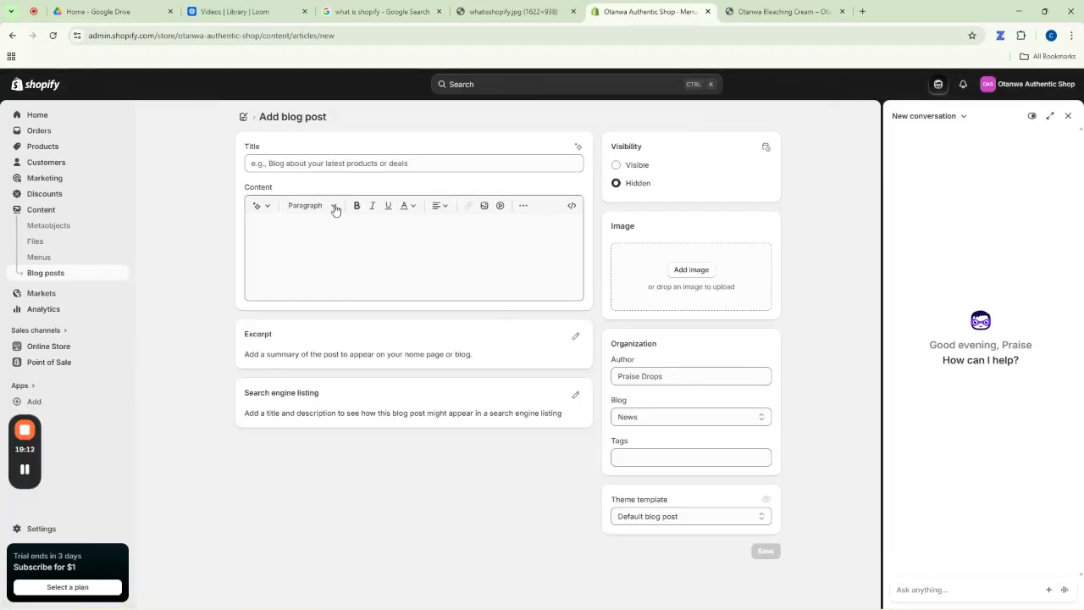
left_click(283, 163)
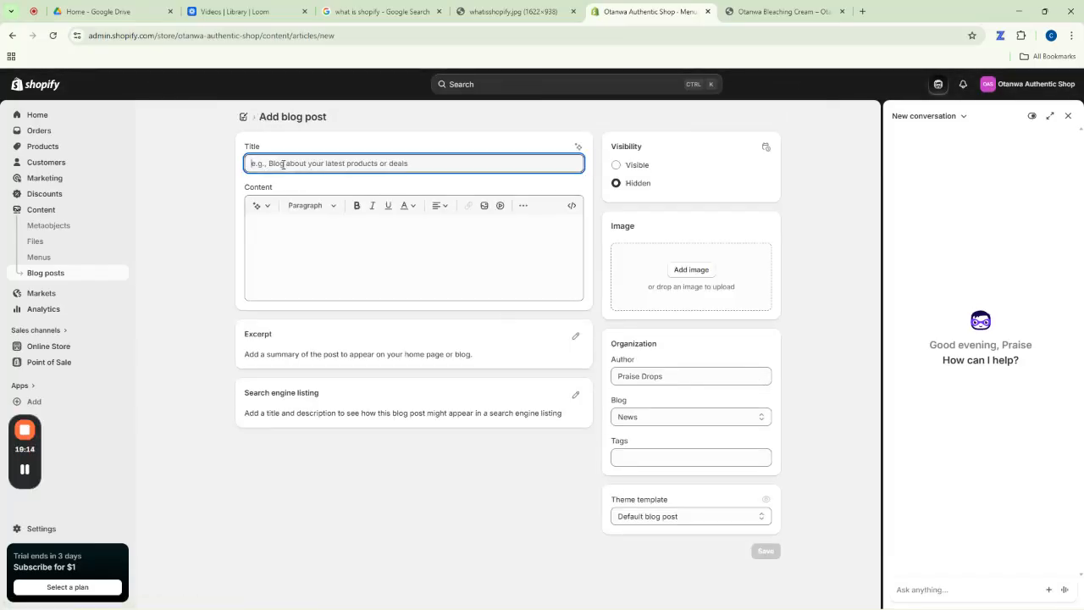
type("How to Use Otana")
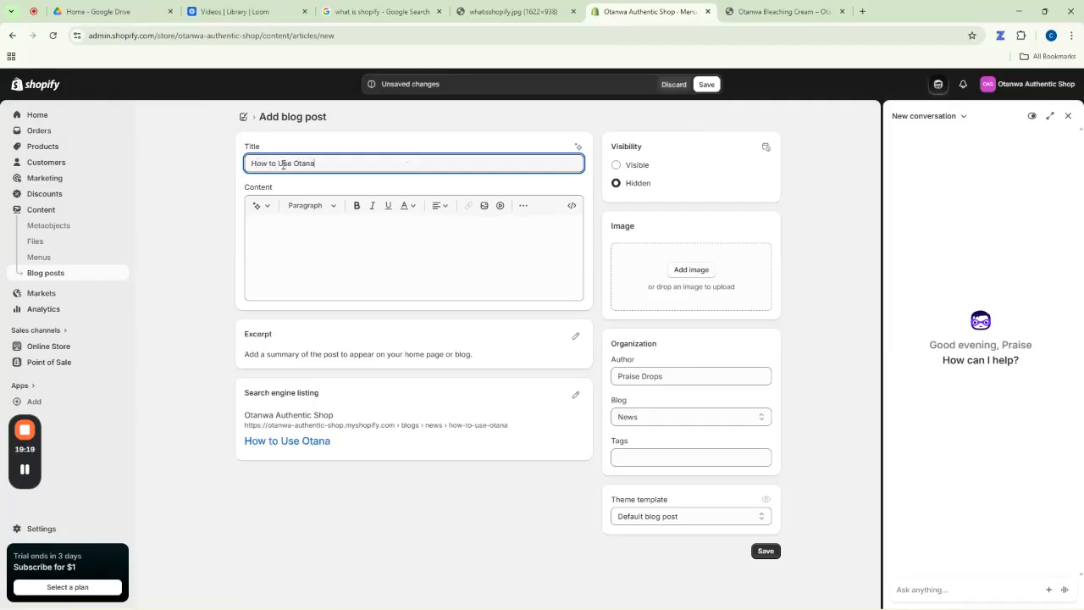
key("BackSpace")
key("BackSpace")
type("anwa Bleaching Cream")
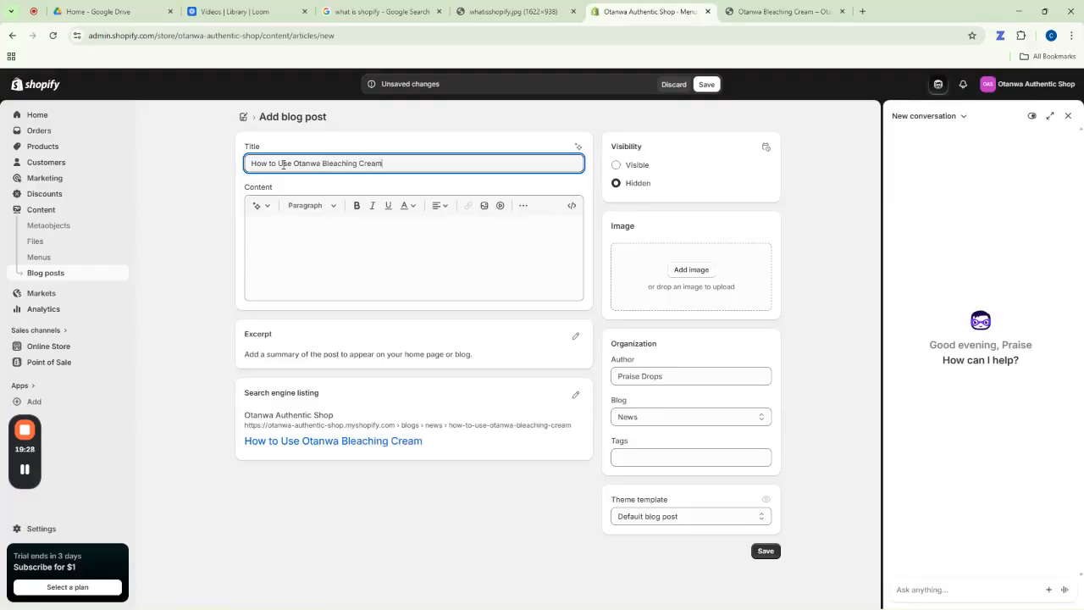
Begin the blog post's content with the text "Otanwa Blaching".
left_click(293, 230)
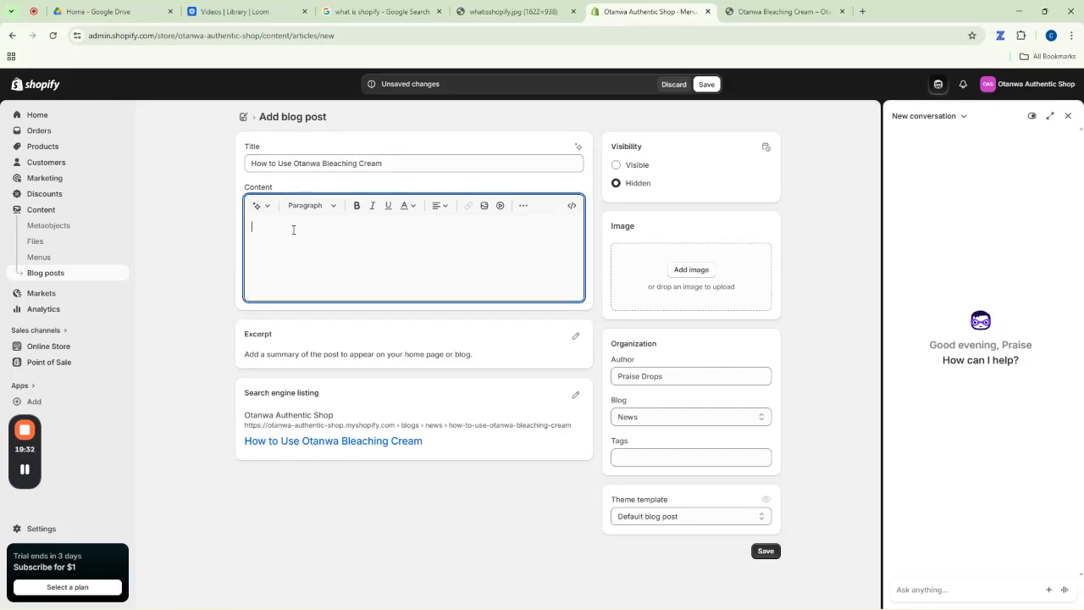
type("Otanwa")
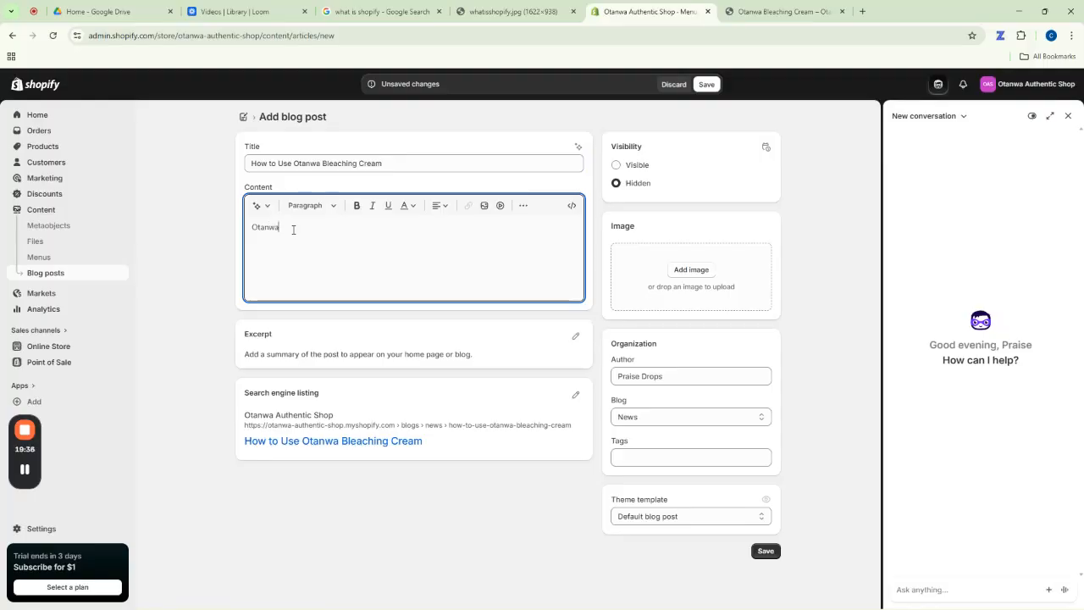
type(" Blaching")
Open ChatGPT in the browser tab that holds the product's storefront preview.
left_click(769, 4)
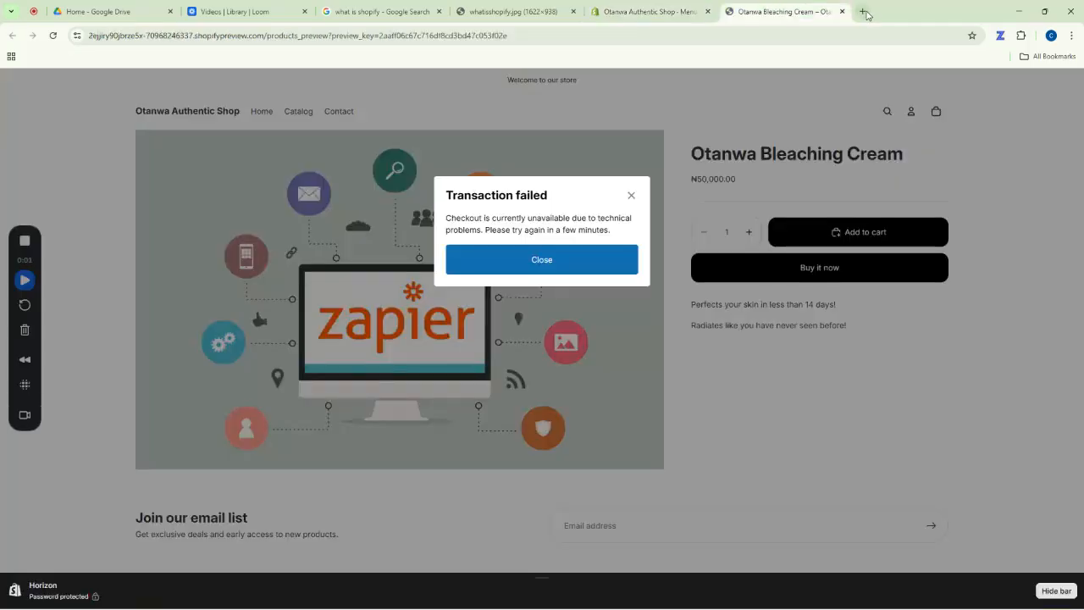
left_click(804, 37)
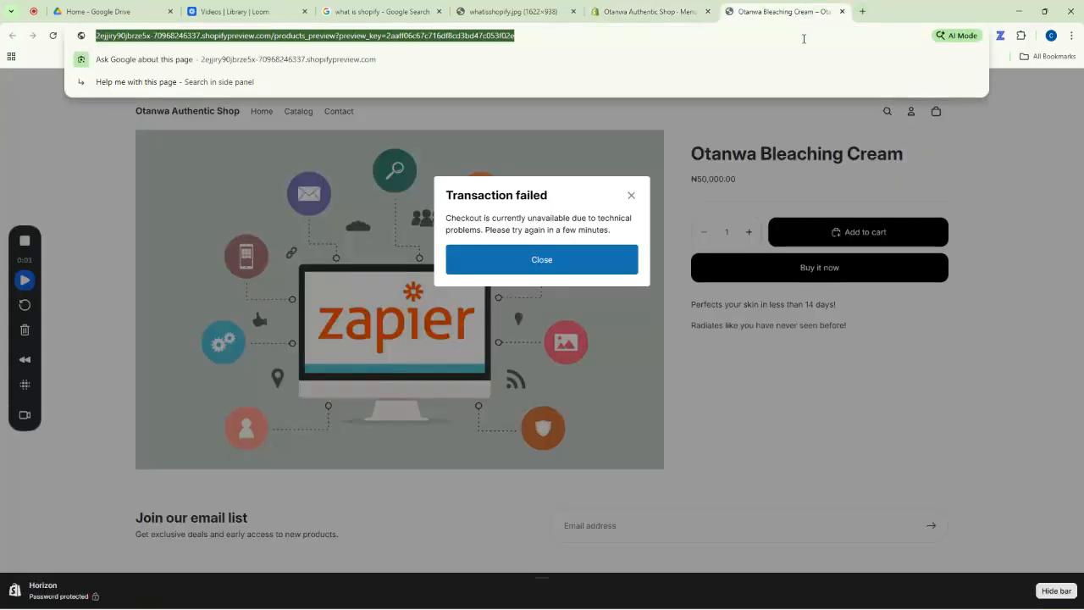
type("chat")
key("Return")
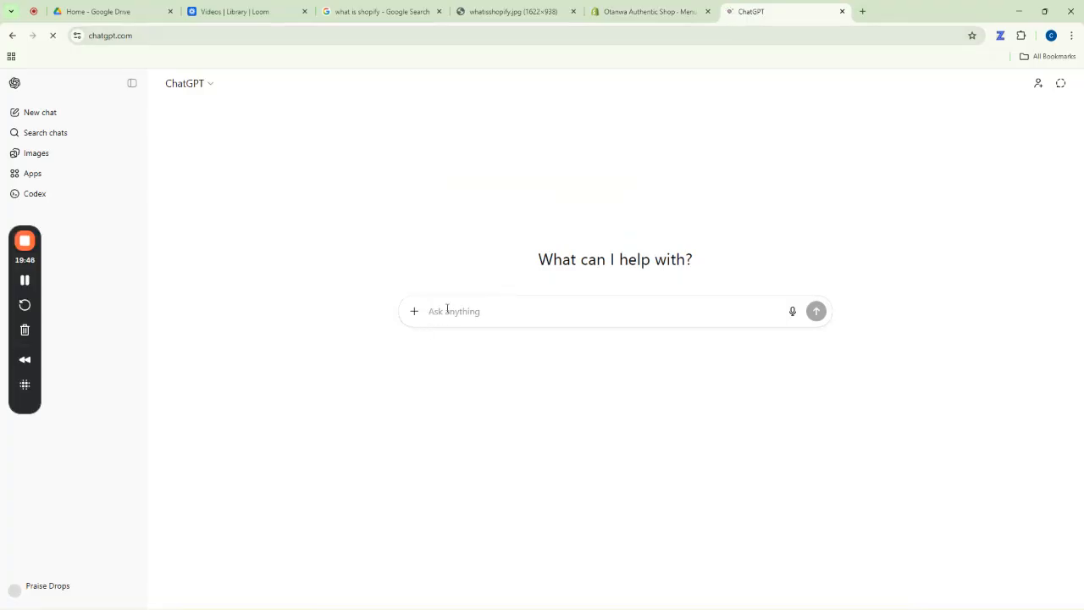
Prompt ChatGPT with "generate a blog post for my otanwa bleaching cream! I want to add this to the blog section of my shopify".
type("gr")
key("BackSpace")
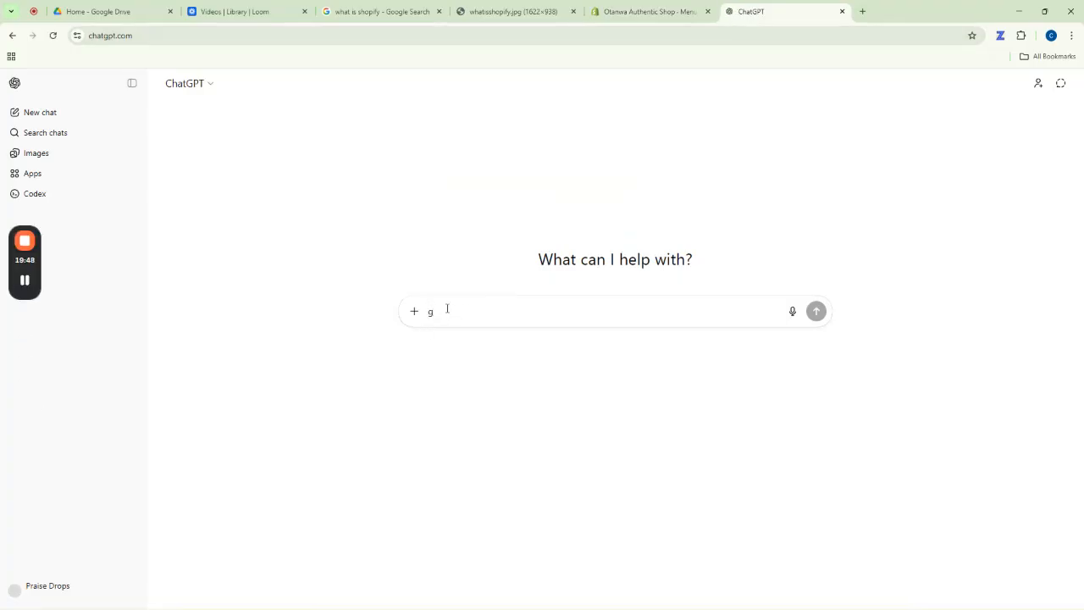
type("enerate a")
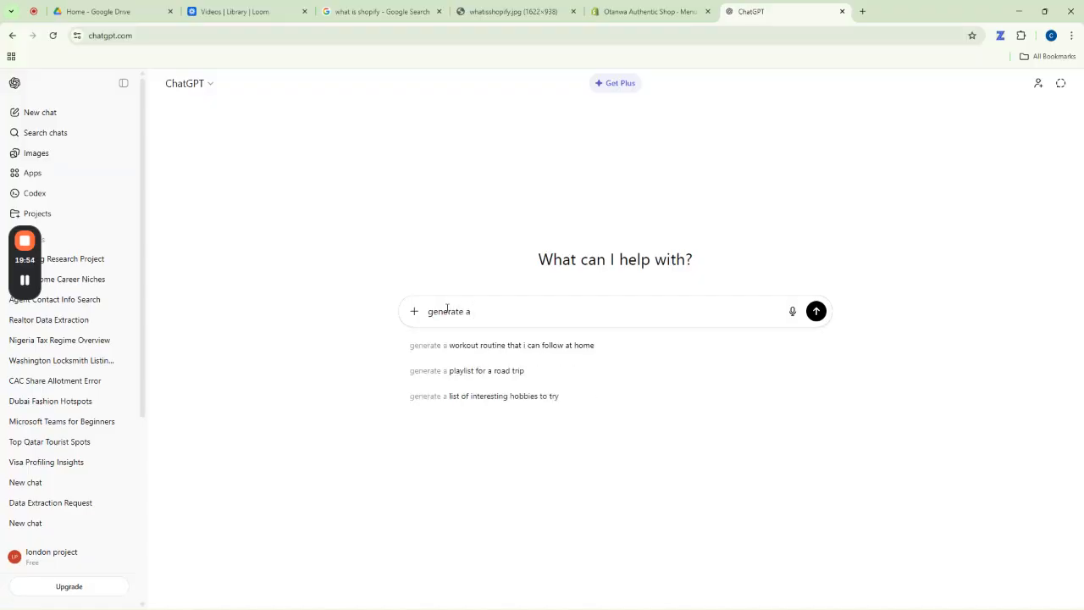
type(" blog")
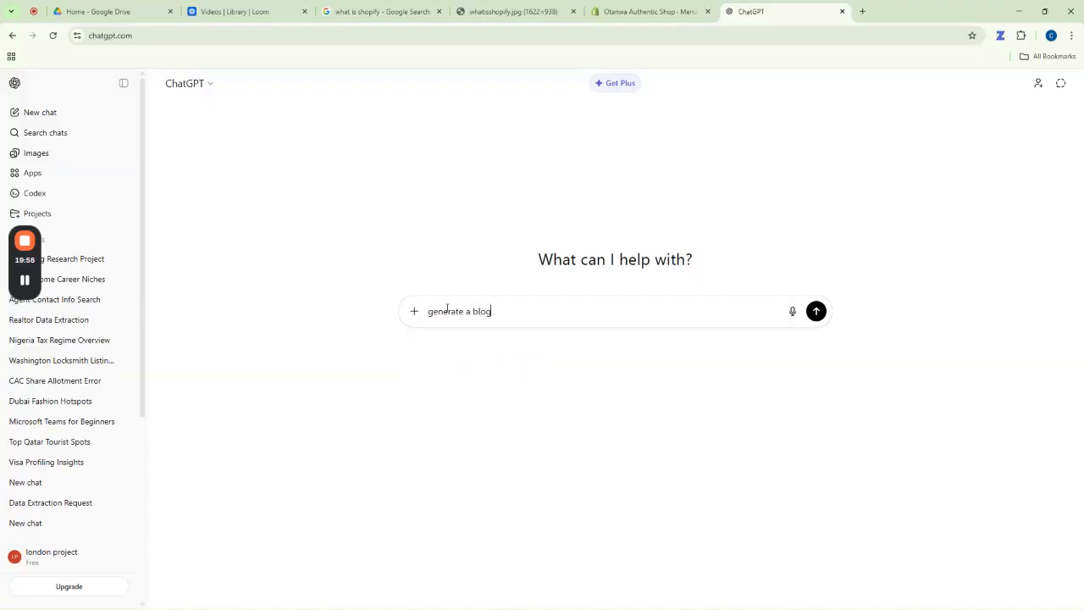
type(" pos")
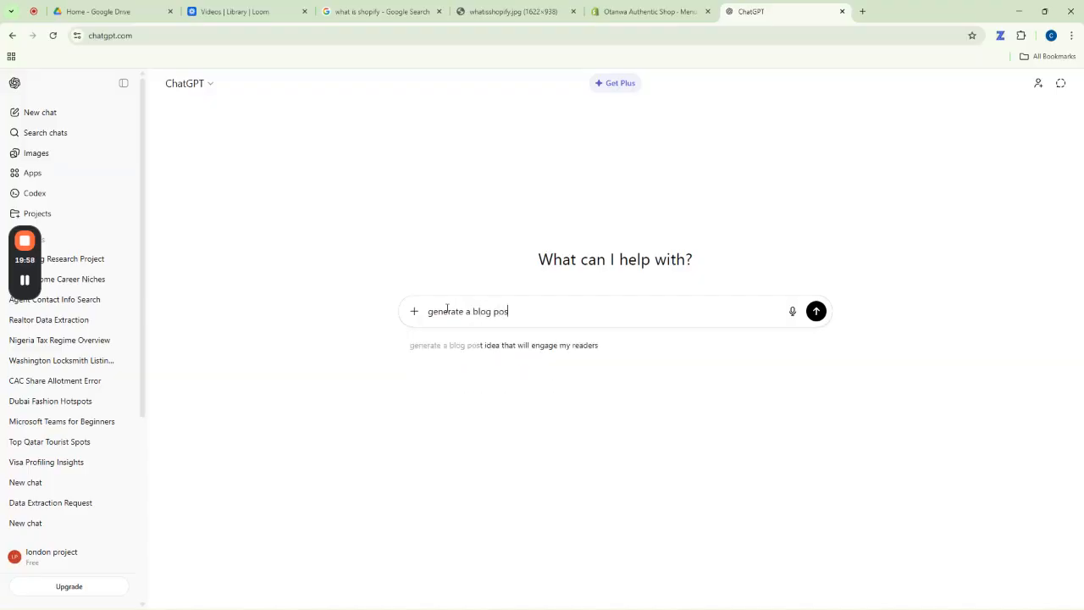
type("t for my otawn")
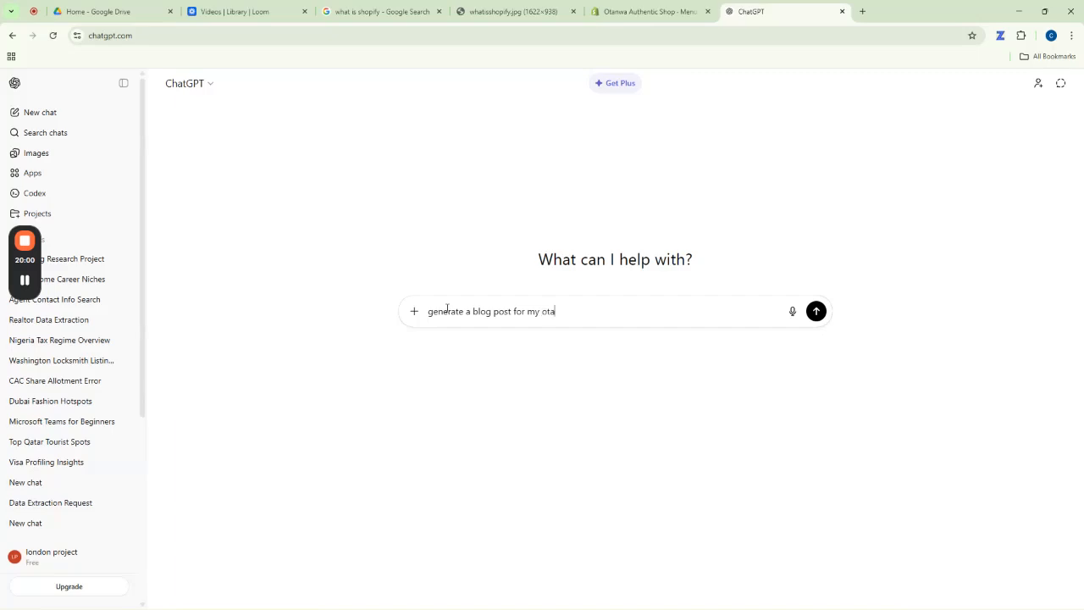
key("BackSpace")
key("BackSpace")
type("nwa blaeaching ce")
key("BackSpace")
type("ream")
type("!")
key("shift+Return")
type("I wan")
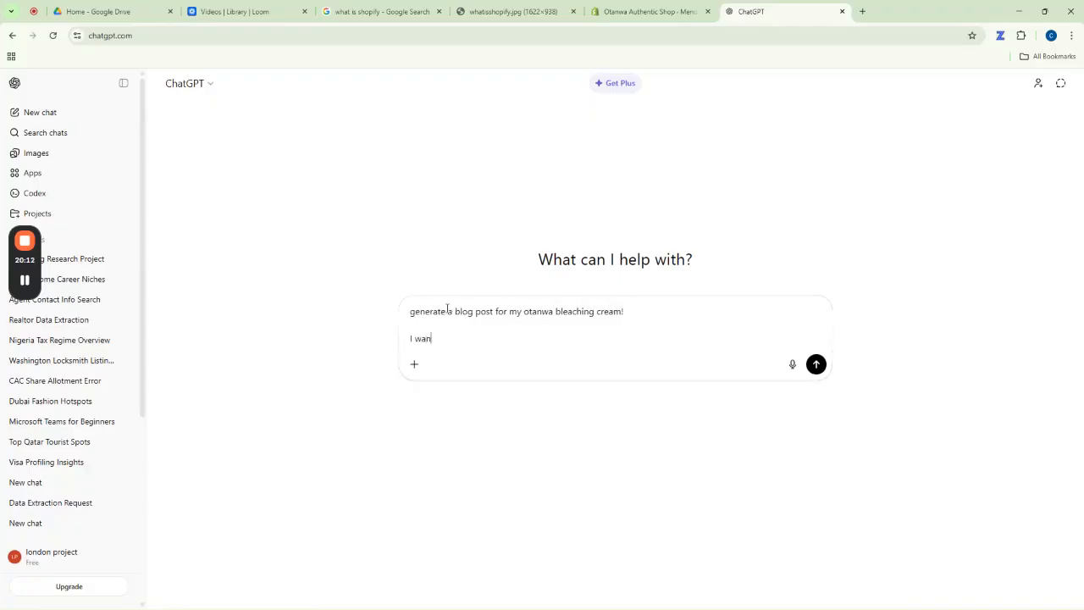
type("t to add this to the blog section of my shopify")
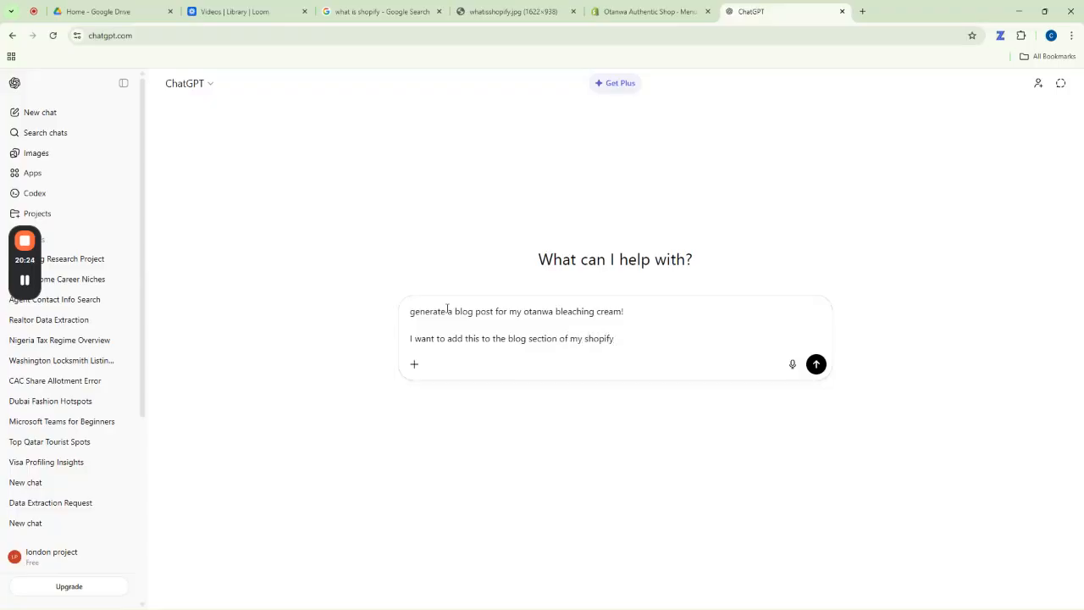
key("Return")
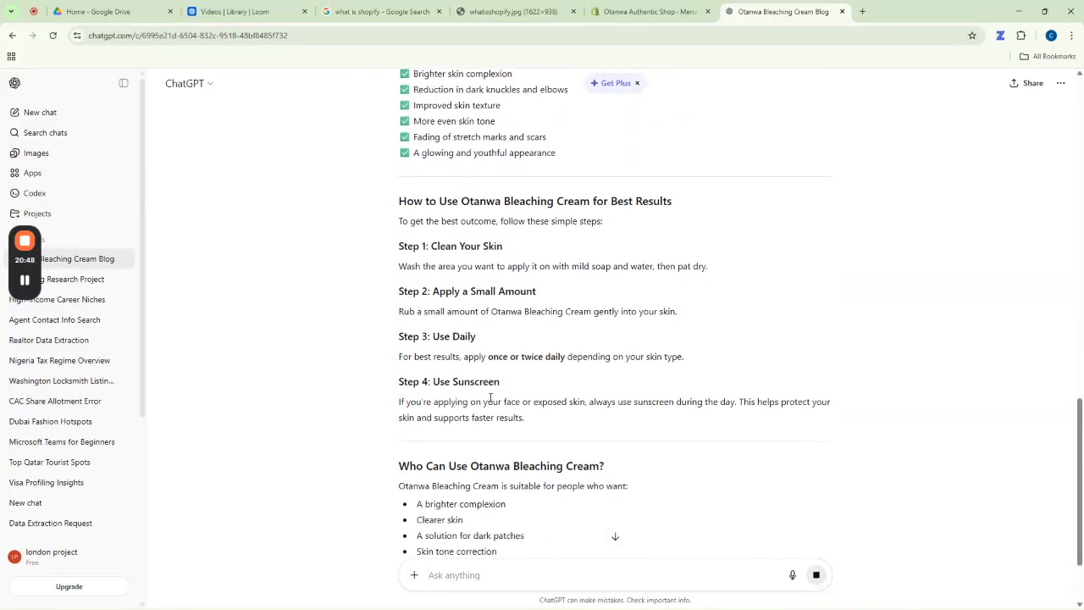
Copy the generated Otanwa Bleaching Cream article through its closing order line, and switch back to the Shopify blog post draft.
scroll(490, 398, "up", 10)
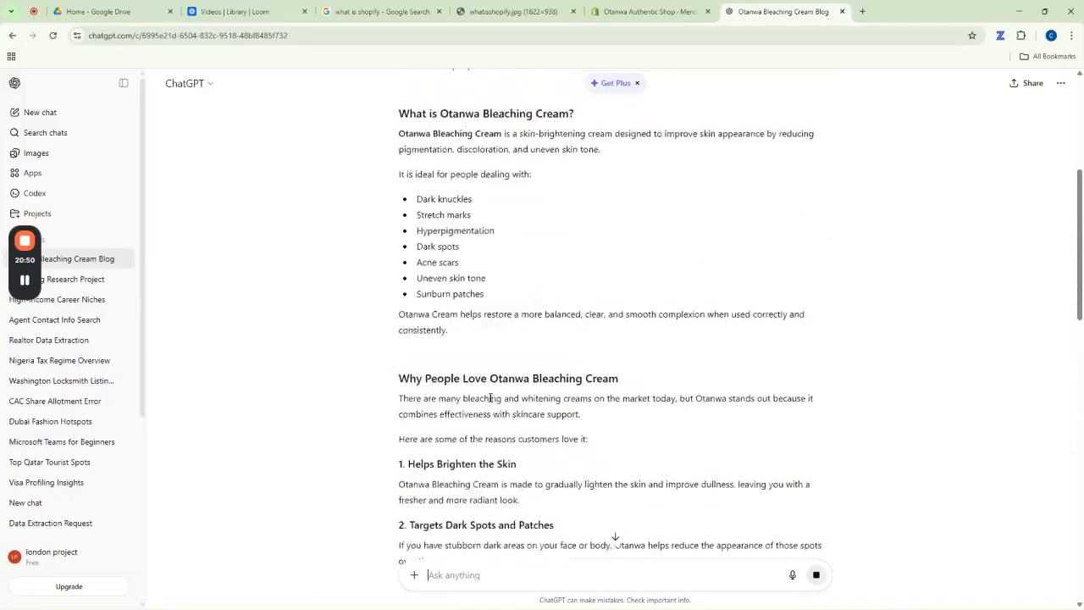
scroll(489, 398, "up", 4)
left_click_drag(399, 257, 805, 420)
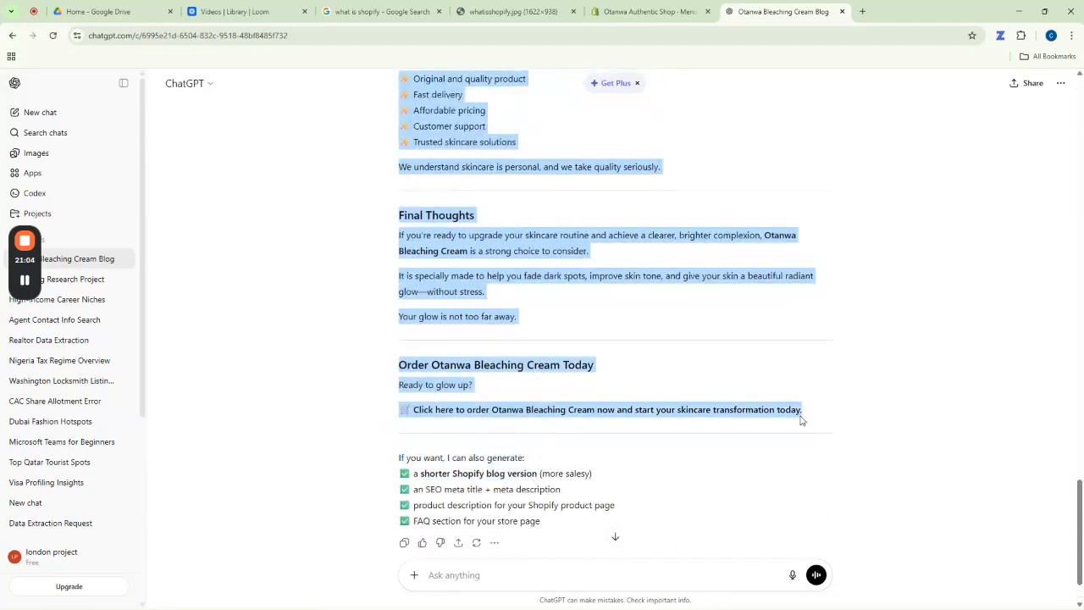
right_click(500, 367)
left_click(514, 380)
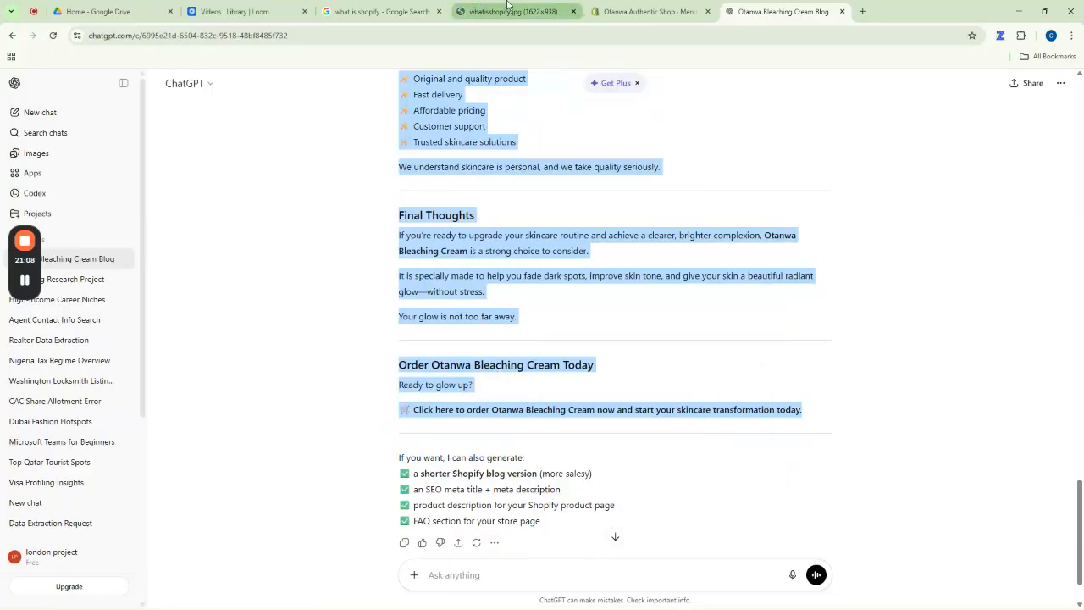
left_click(648, 11)
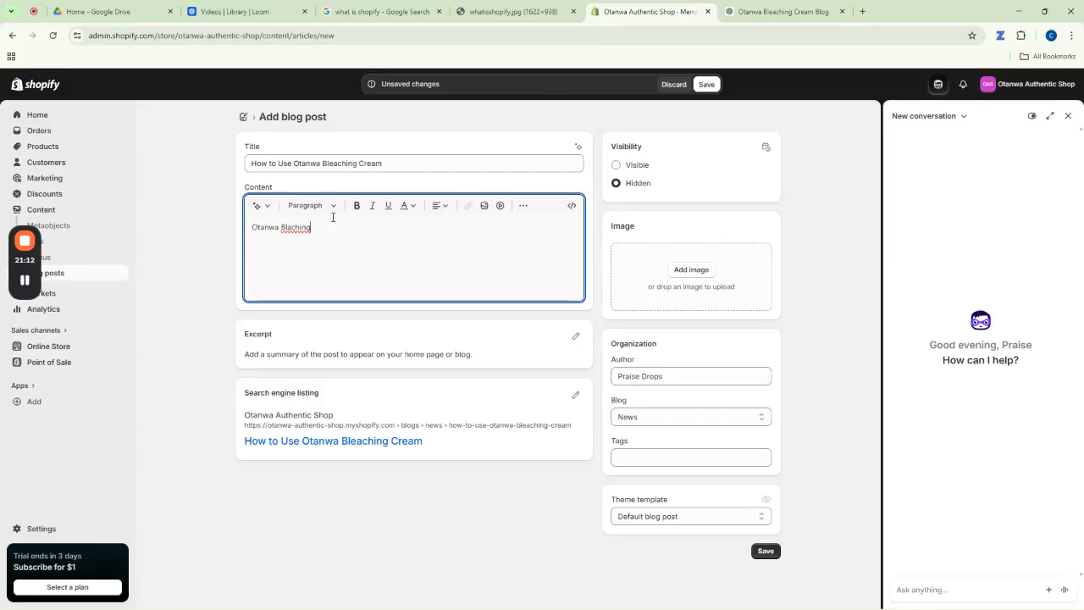
Replace the blog post's draft content with the copied Otanwa Bleaching Cream article.
key("ctrl+a")
key("ctrl+v")
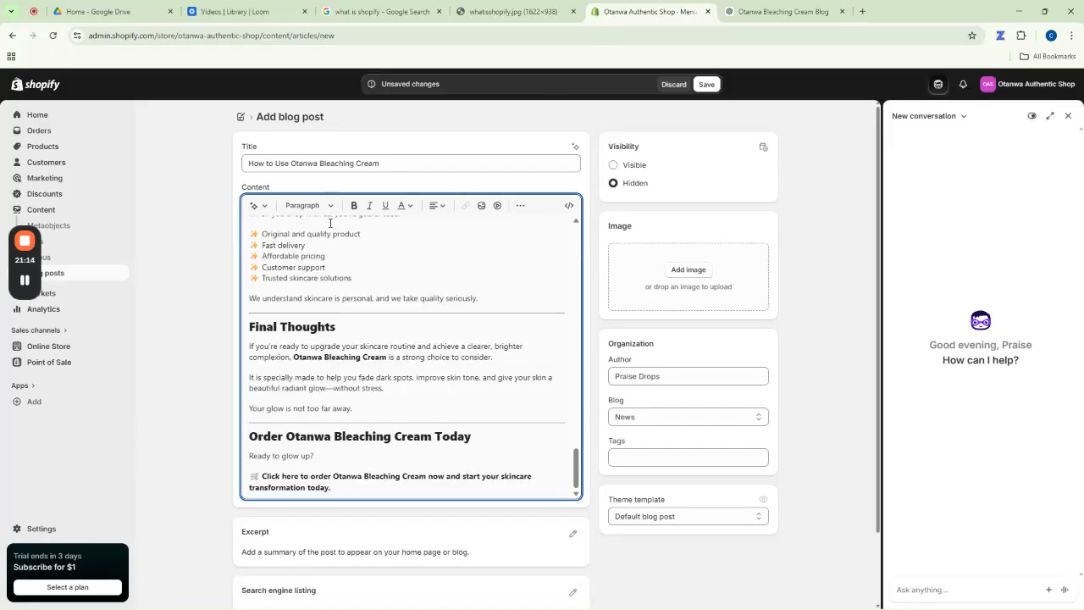
scroll(481, 276, "up", 20)
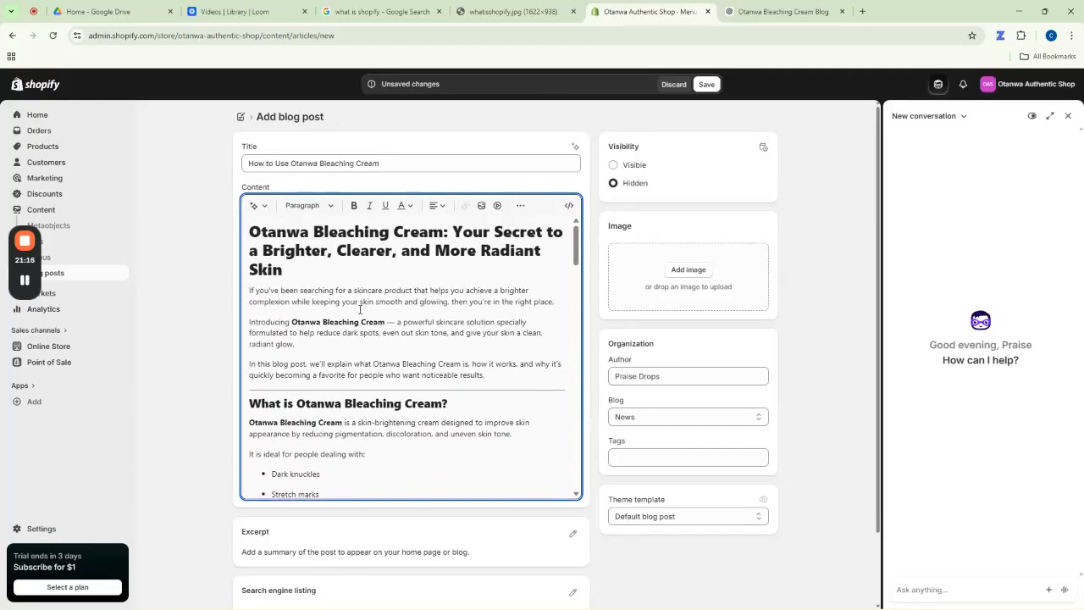
Move the heading "Otanwa Bleaching Cream: Your Secret to a Brighter, Clearer, and More Radiant Skin" out of the content and make it the post title.
left_click_drag(288, 278, 247, 230)
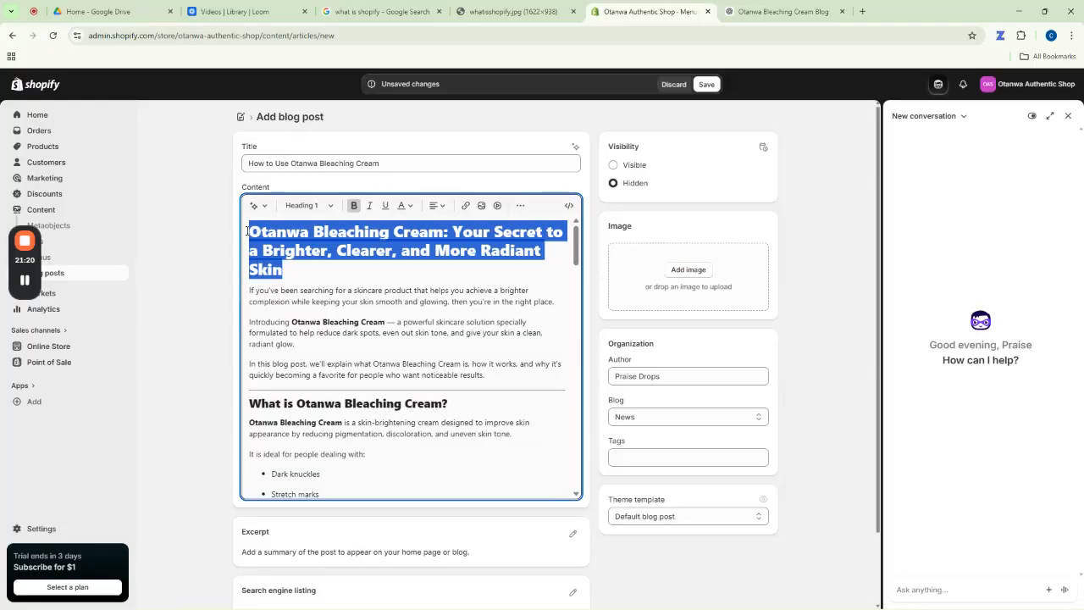
key("BackSpace")
key("BackSpace")
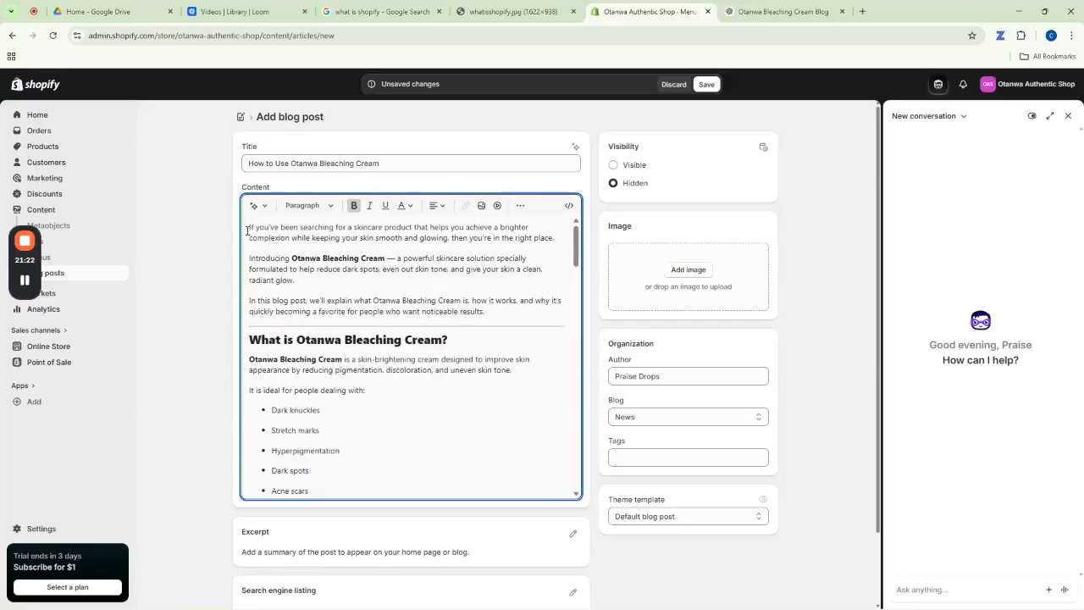
left_click(280, 162)
key("ctrl+a")
key("ctrl+v")
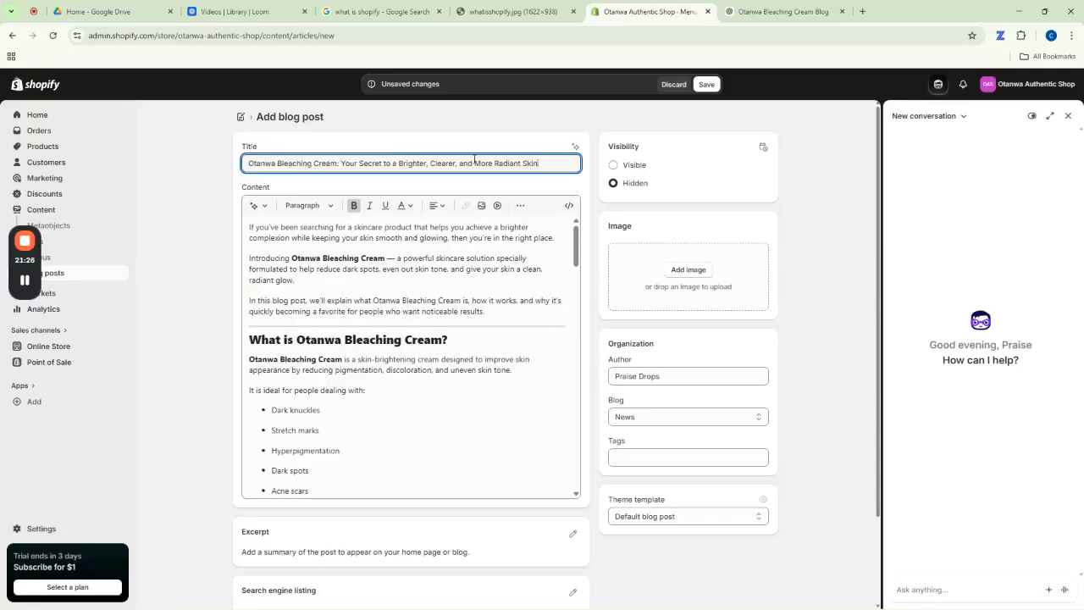
Make the blog post visible and upload "Pipedrive Tutoial step by step.jpg" from the Desktop as its featured image.
left_click(614, 165)
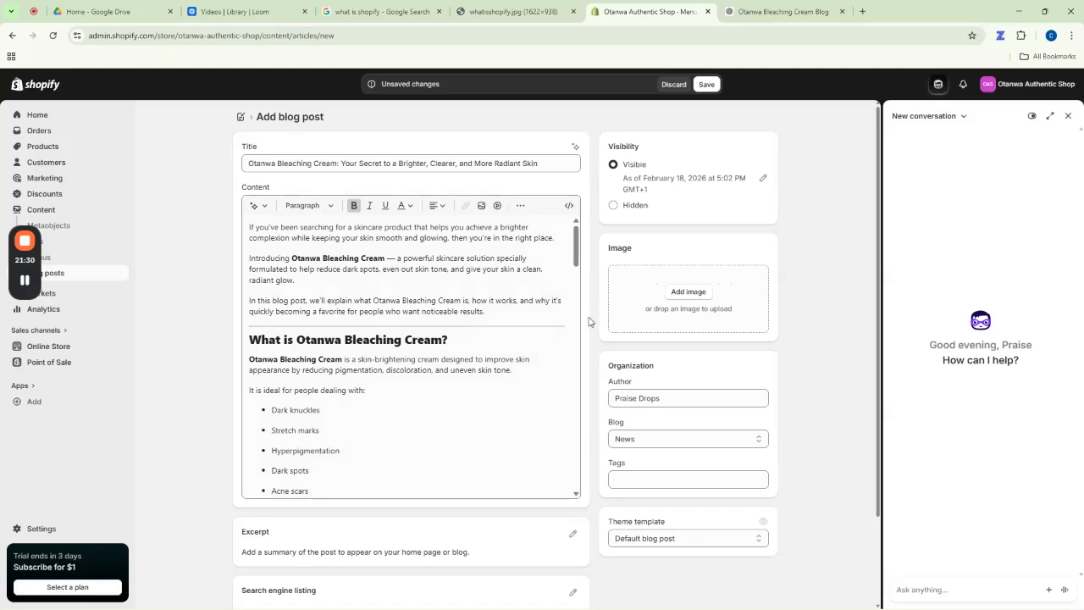
left_click(690, 294)
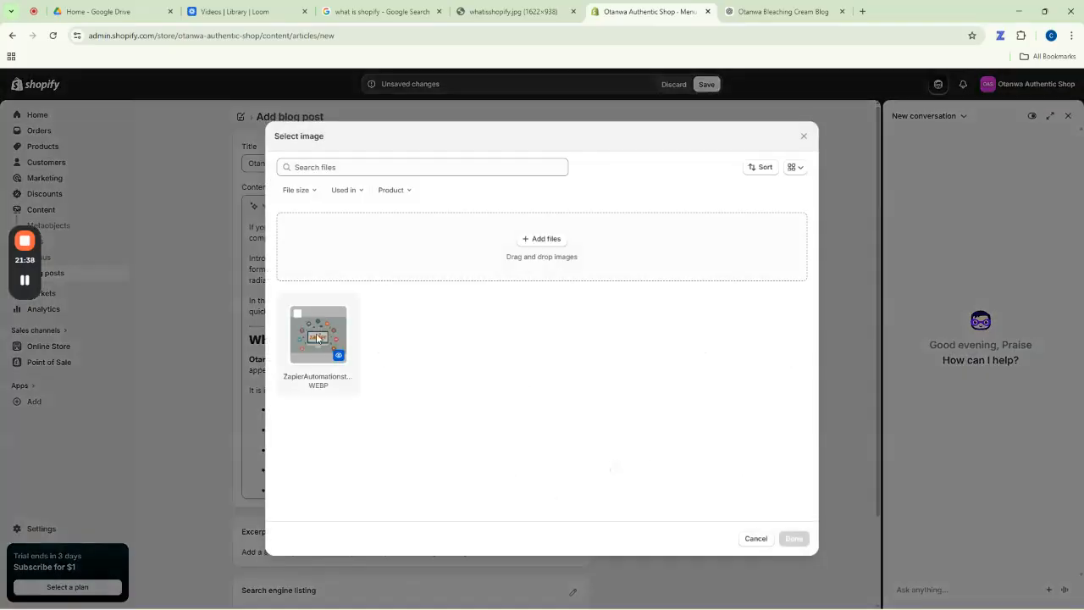
left_click(319, 340)
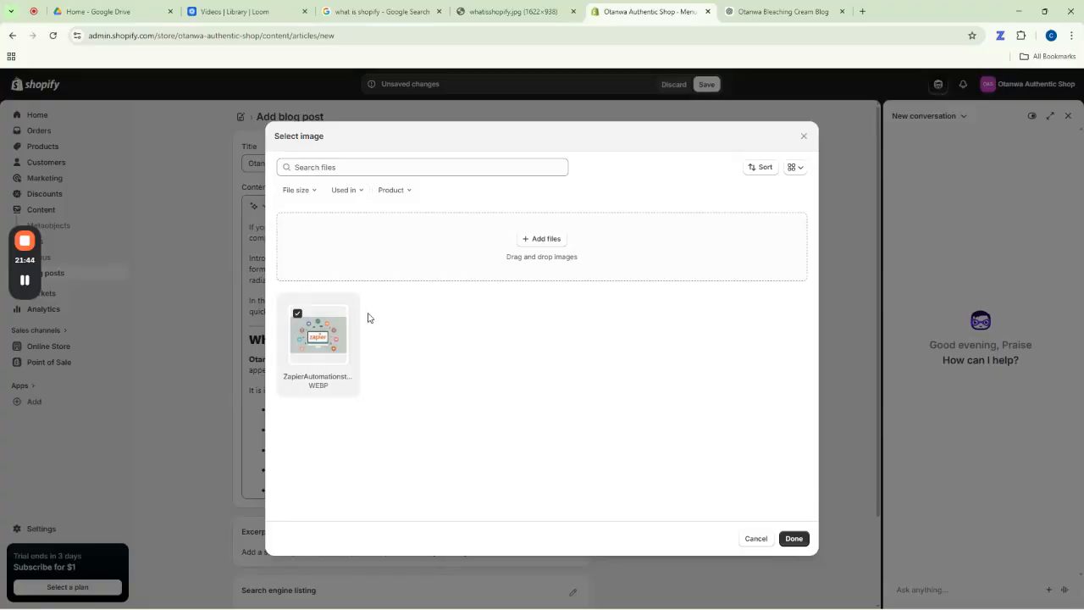
left_click(545, 238)
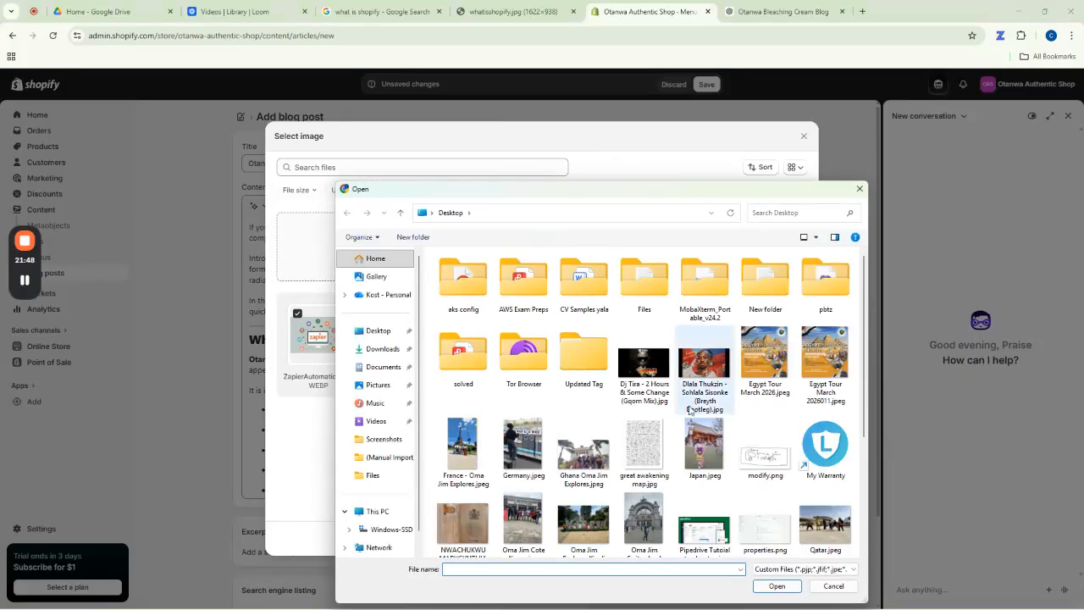
scroll(606, 439, "down", 3)
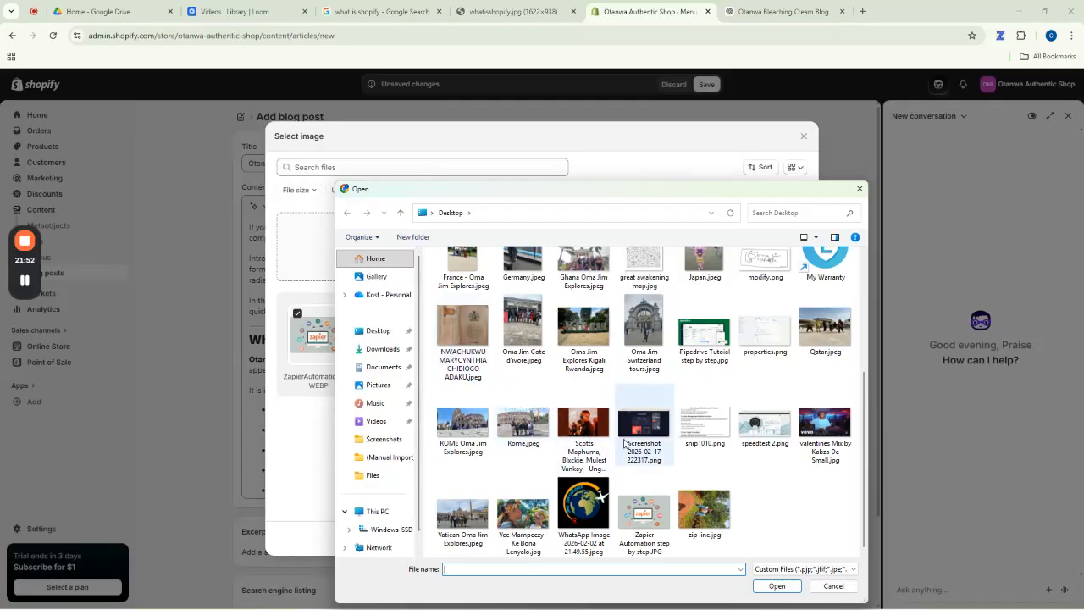
left_click(709, 341)
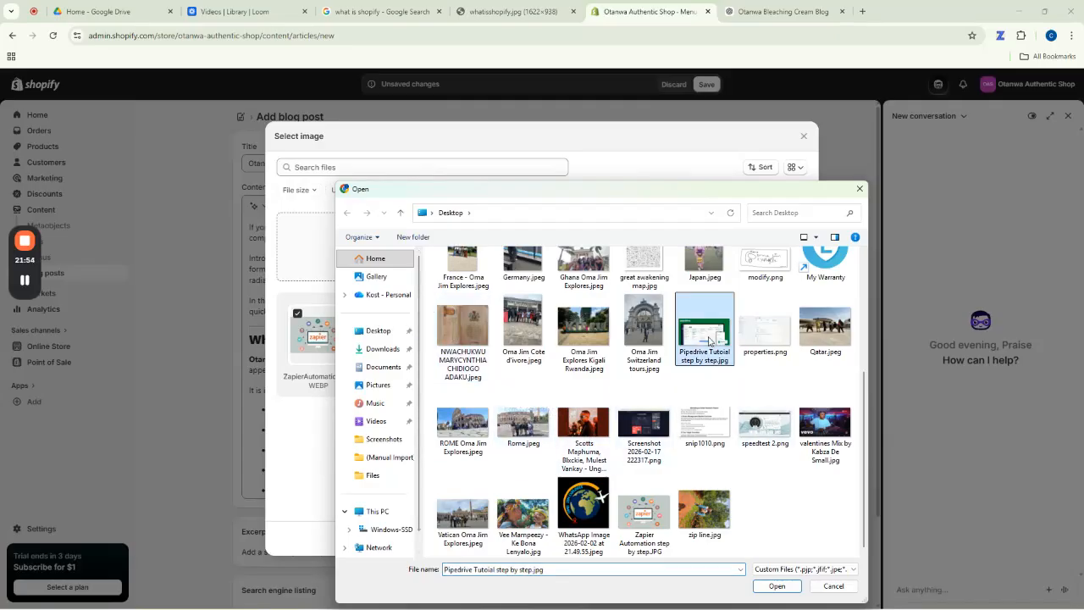
left_click(780, 587)
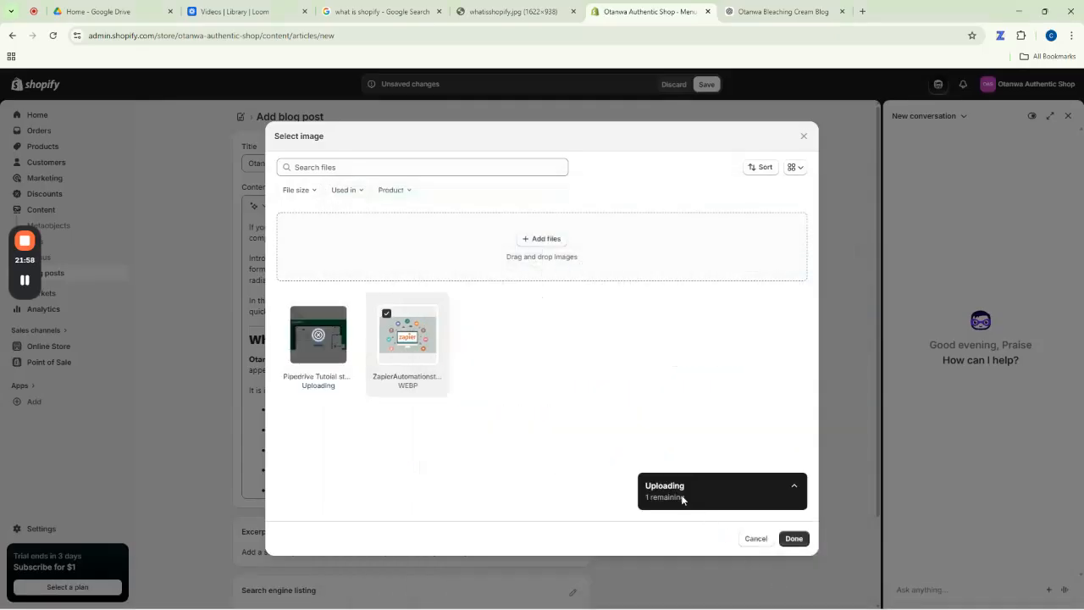
left_click(311, 339)
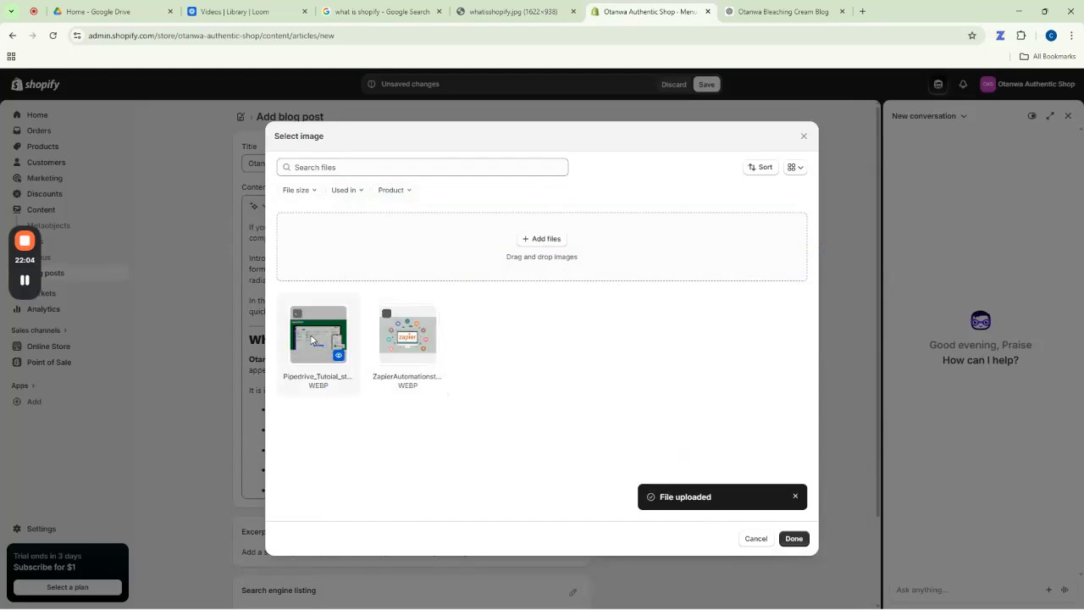
left_click(793, 539)
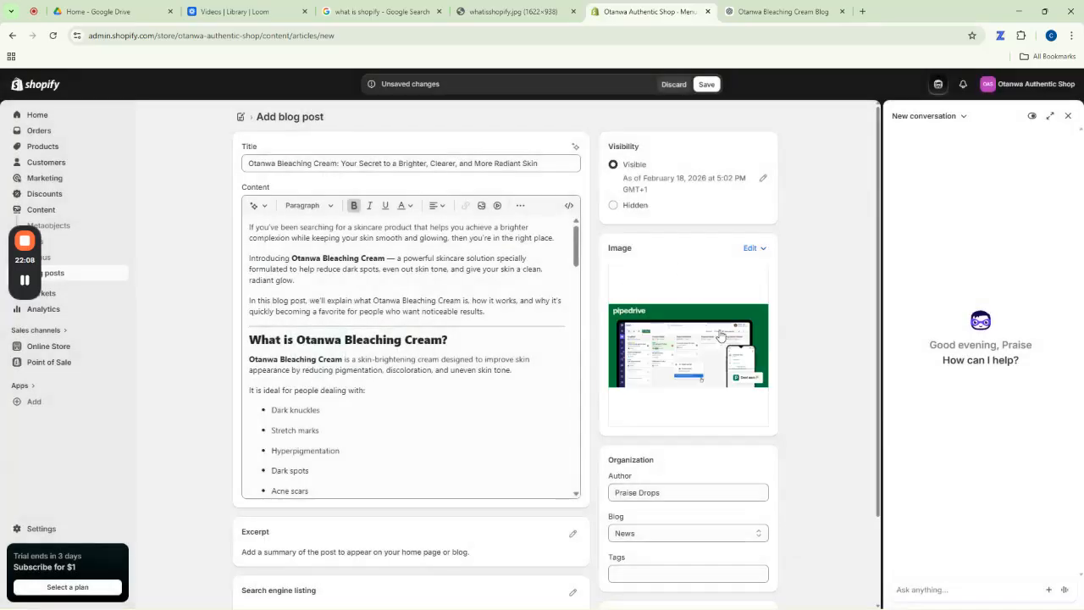
Review the post down to its organization settings and assign it to the News blog.
left_click(342, 372)
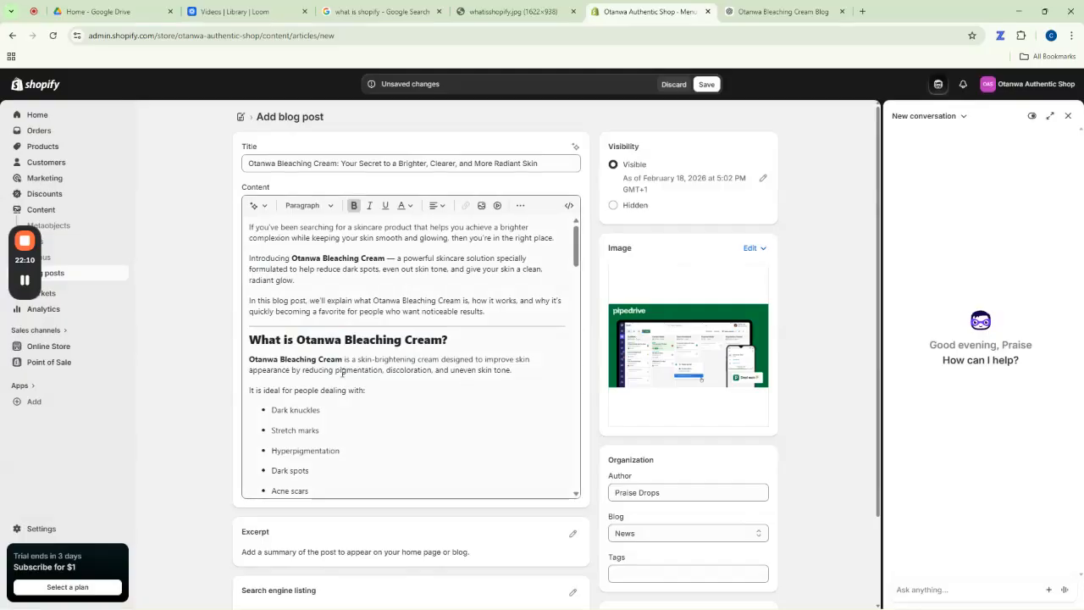
scroll(344, 375, "down", 20)
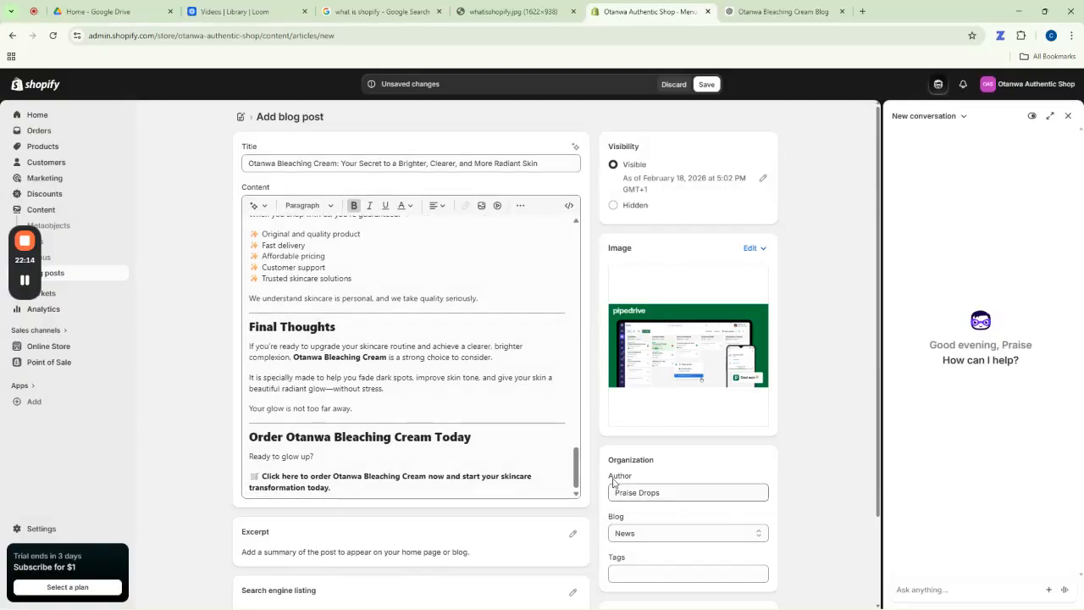
scroll(618, 483, "down", 2)
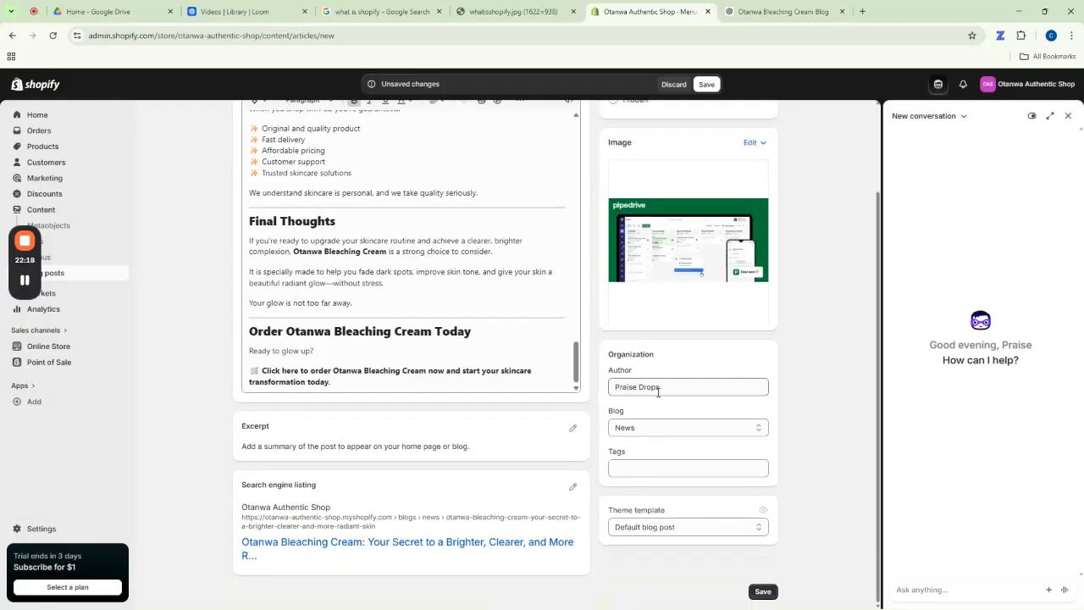
left_click(636, 432)
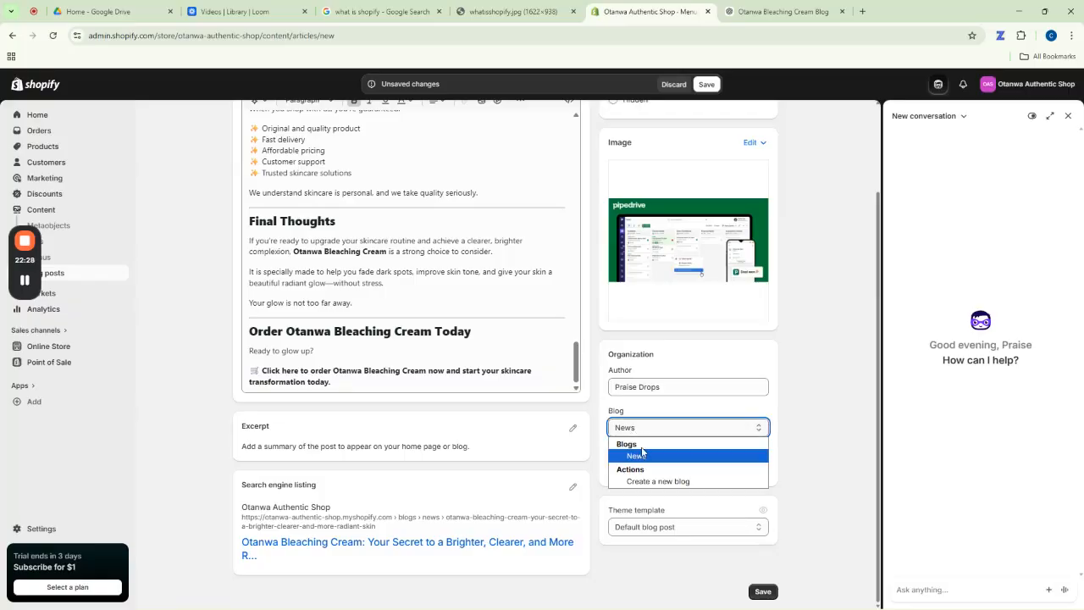
left_click(637, 457)
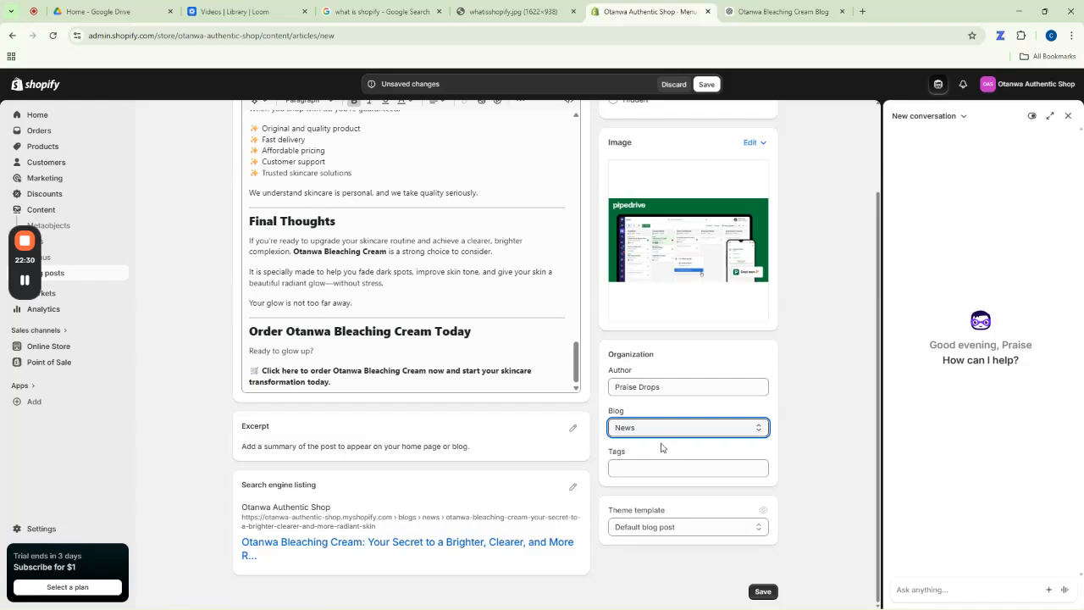
left_click(661, 432)
left_click(814, 424)
Add the tag "Otanwa Cream" to the blog post.
left_click(651, 469)
left_click(644, 472)
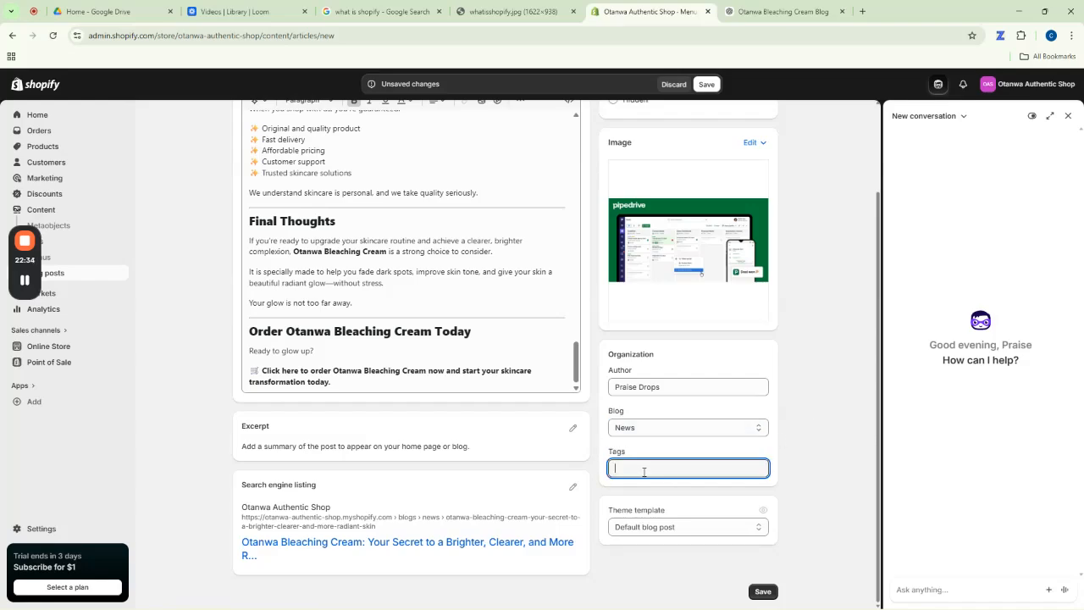
type("Otanwa Cr")
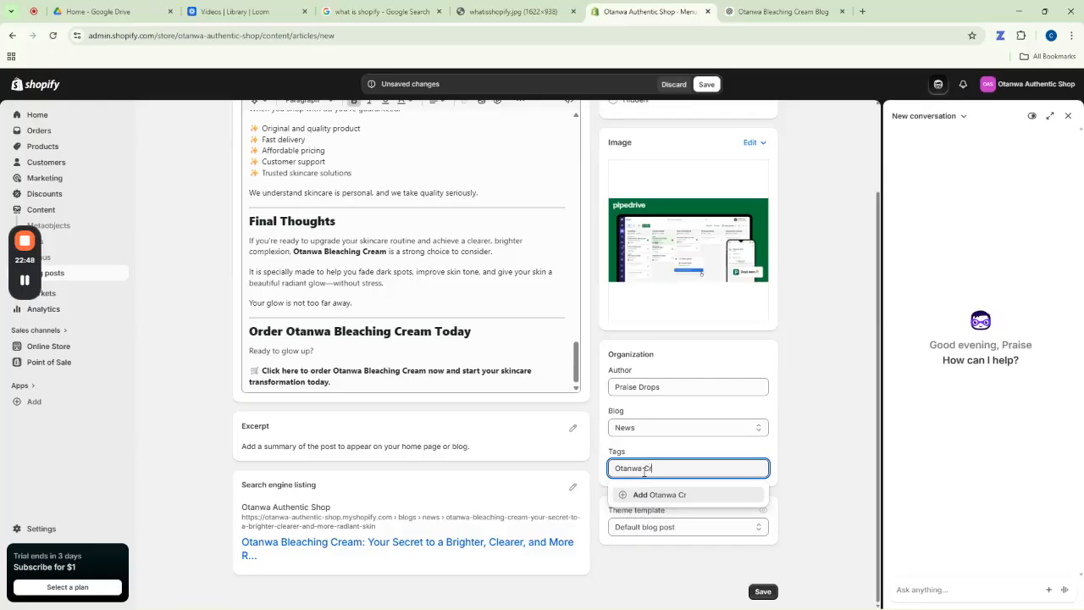
key("BackSpace")
key("BackSpace")
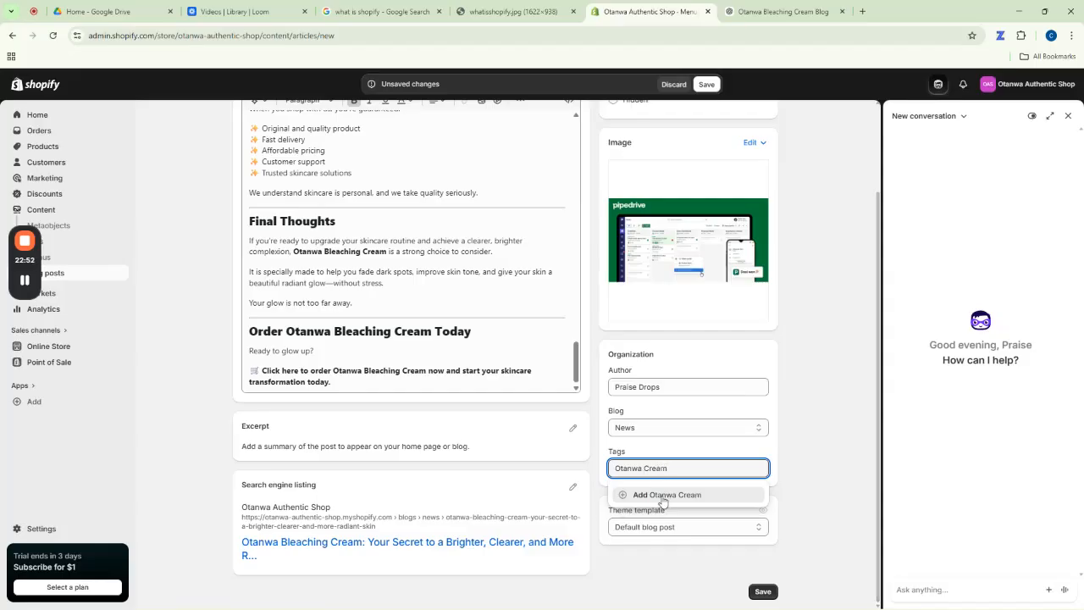
left_click(650, 494)
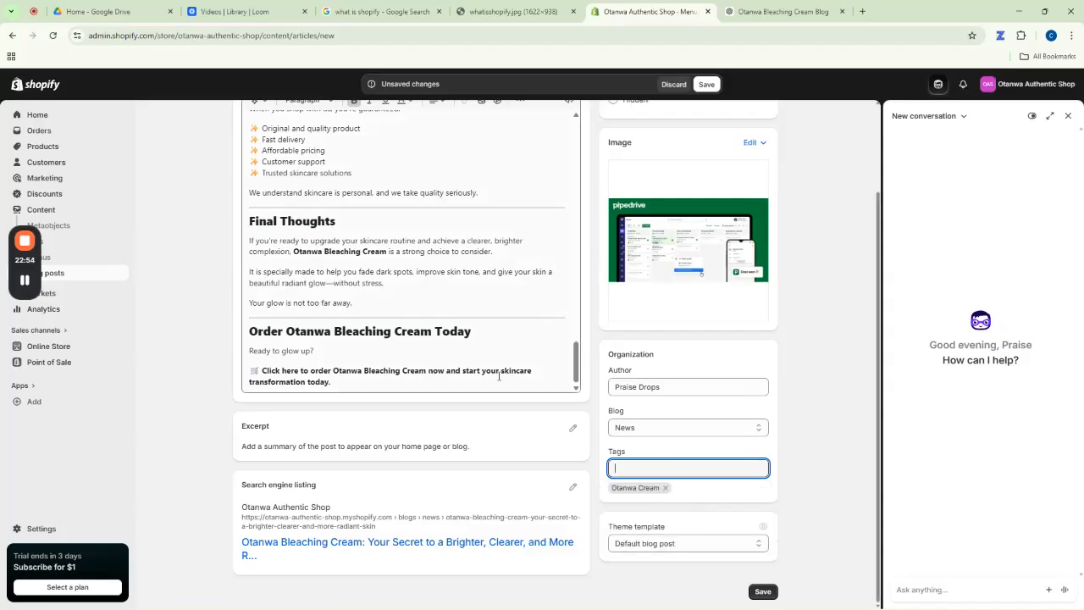
Remove the horizontal divider lines between the article's opening sections, through the one above "Key Benefits of Otanwa Bleaching Cream".
scroll(825, 314, "up", 2)
scroll(533, 404, "down", 2)
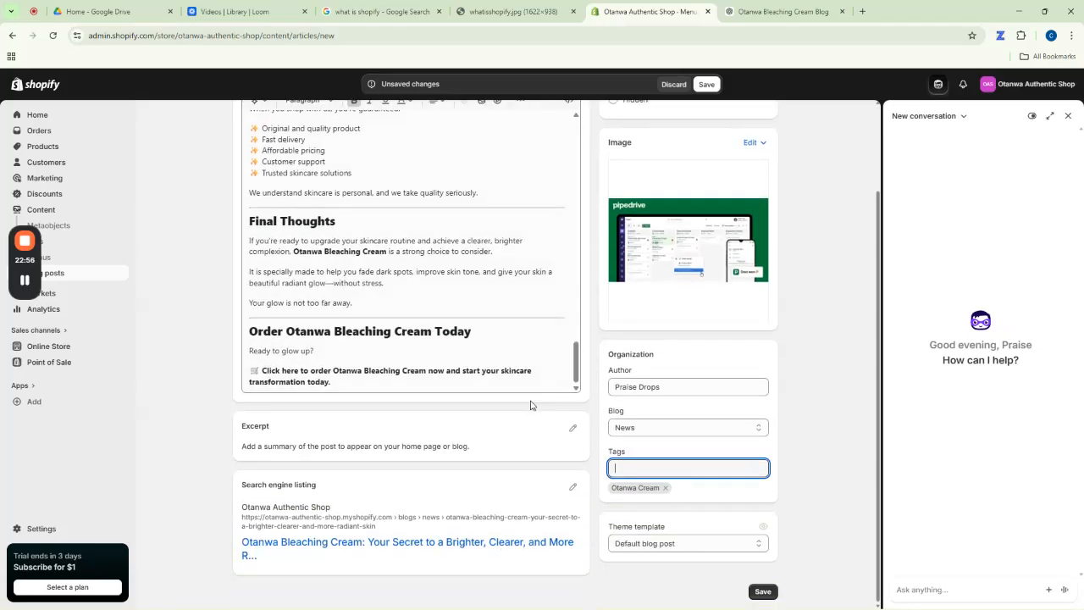
scroll(533, 403, "up", 2)
scroll(387, 339, "up", 15)
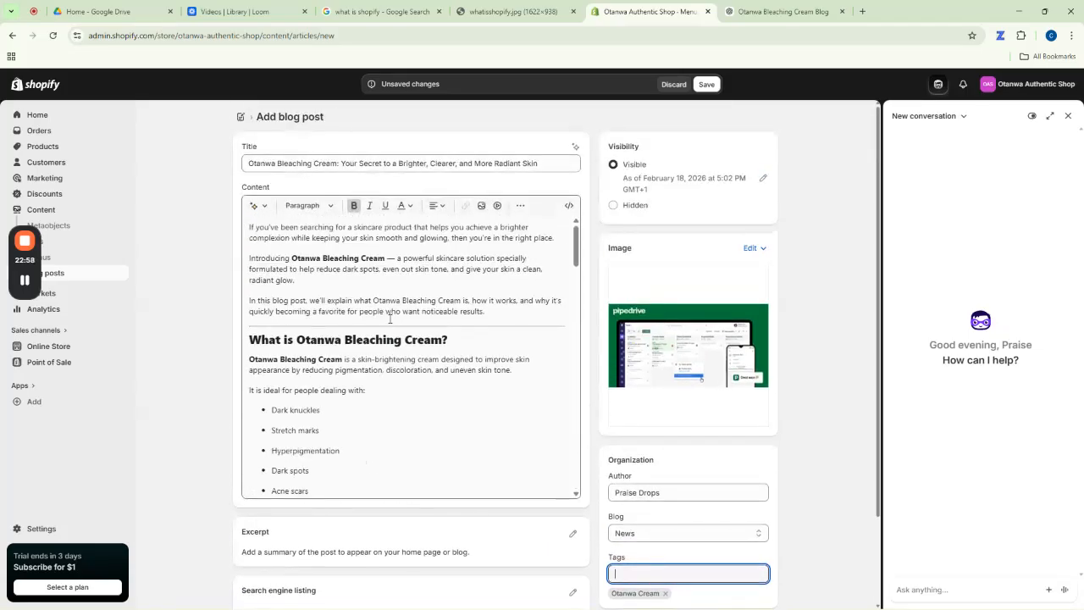
left_click(379, 326)
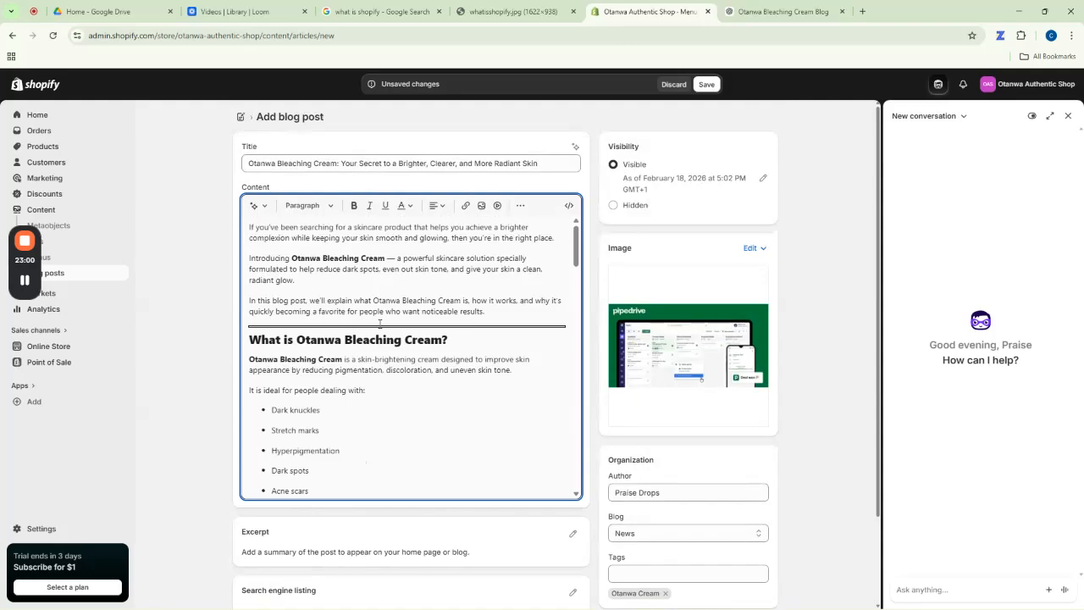
scroll(380, 322, "down", 5)
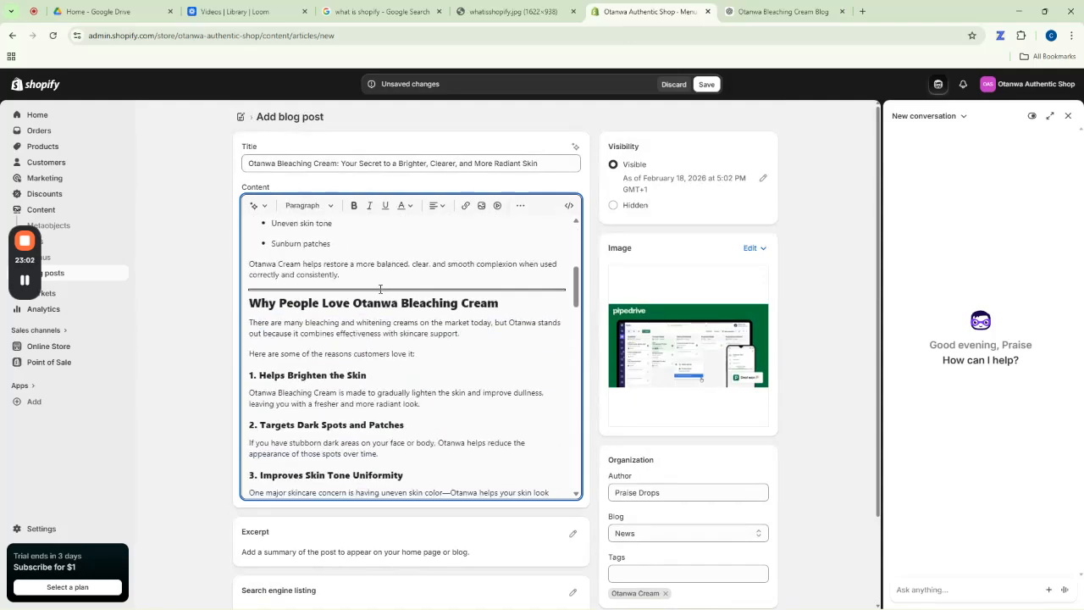
scroll(380, 289, "down", 4)
left_click(397, 280)
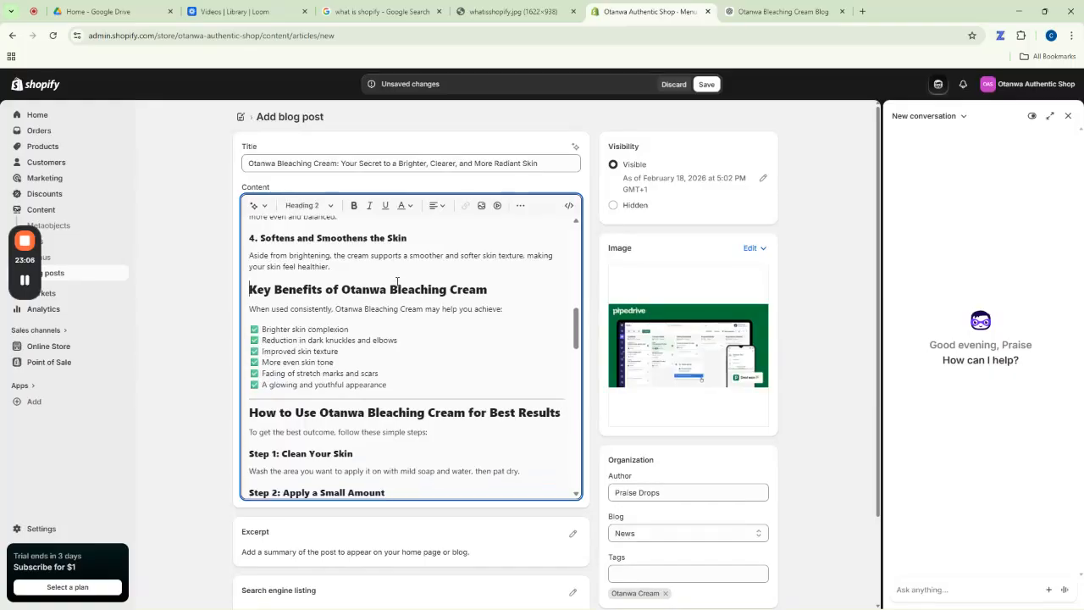
Delete the divider line above the heading "How to Use Otanwa Bleaching Cream for Best Results".
scroll(415, 280, "down", 2)
left_click(419, 289)
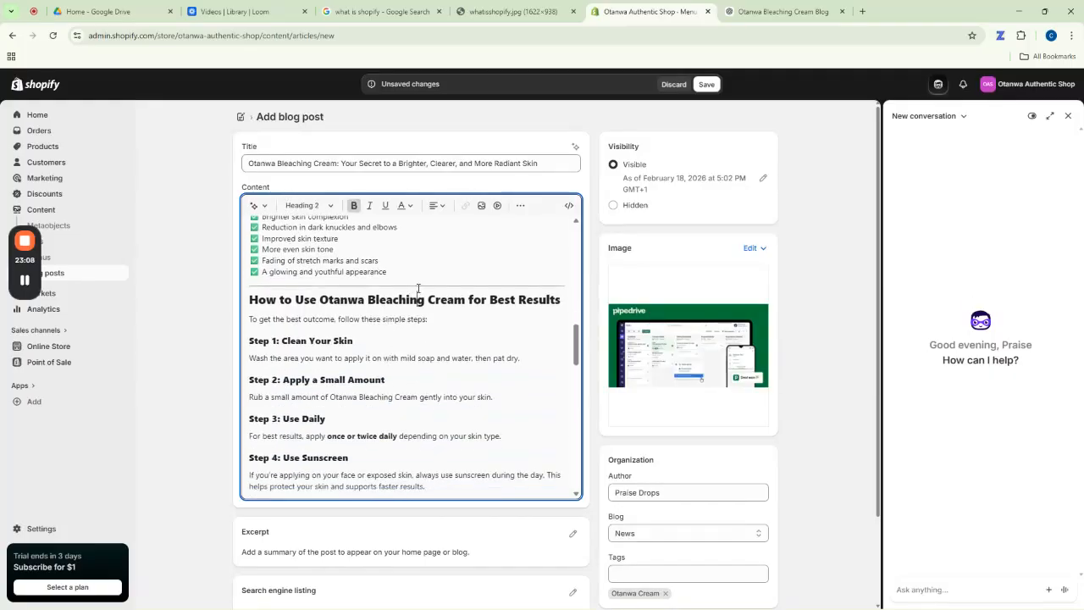
left_click(421, 283)
triple_click(420, 286)
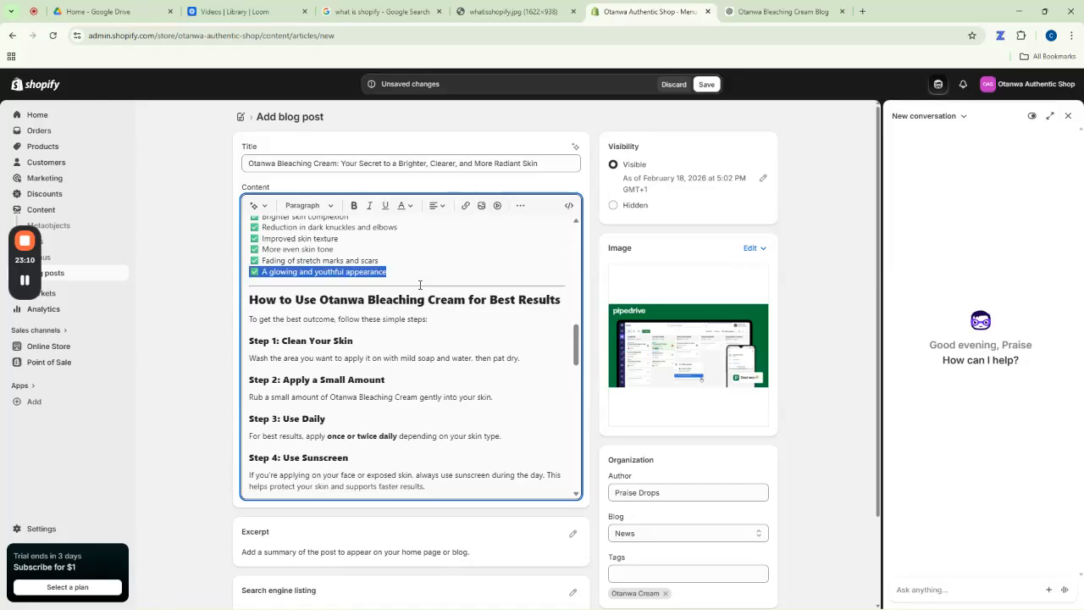
left_click(421, 287)
left_click(424, 283)
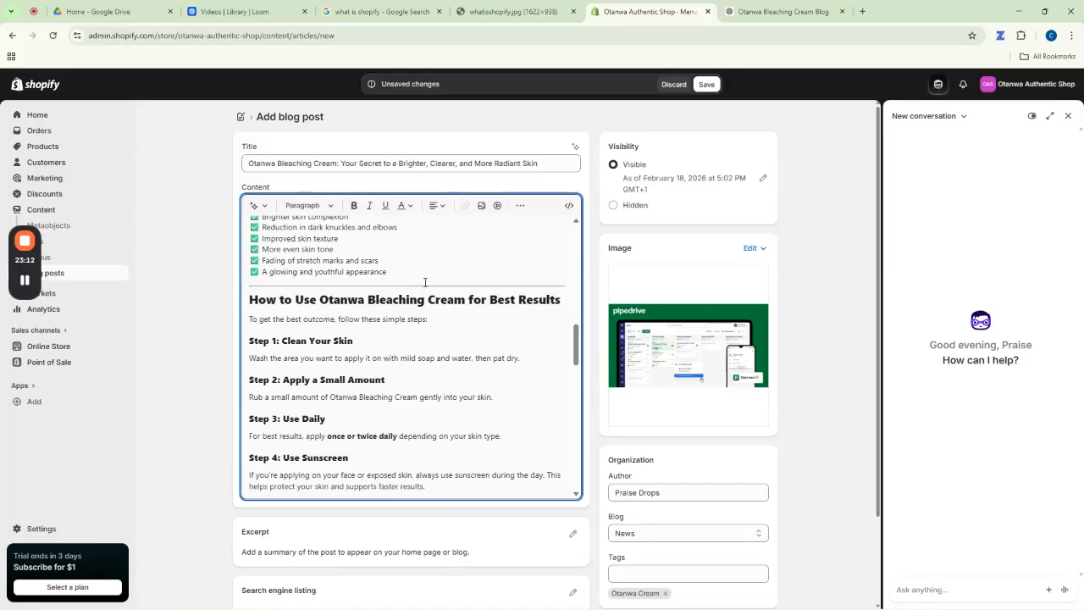
left_click(275, 299)
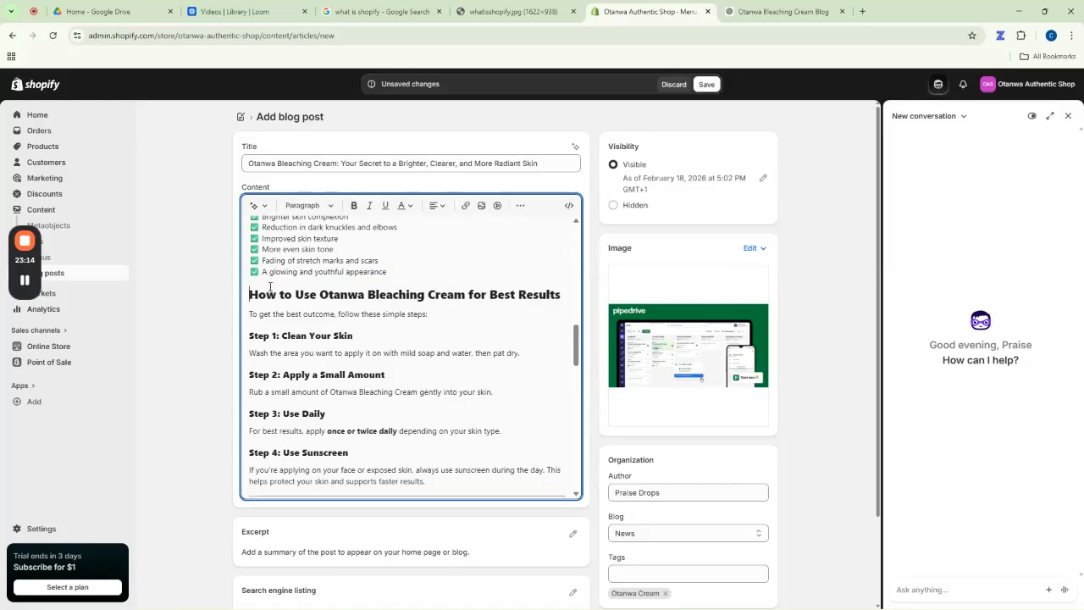
Delete the divider line above the heading "How Long Does Otanwa Take to Work?".
scroll(308, 350, "down", 3)
scroll(309, 350, "up", 3)
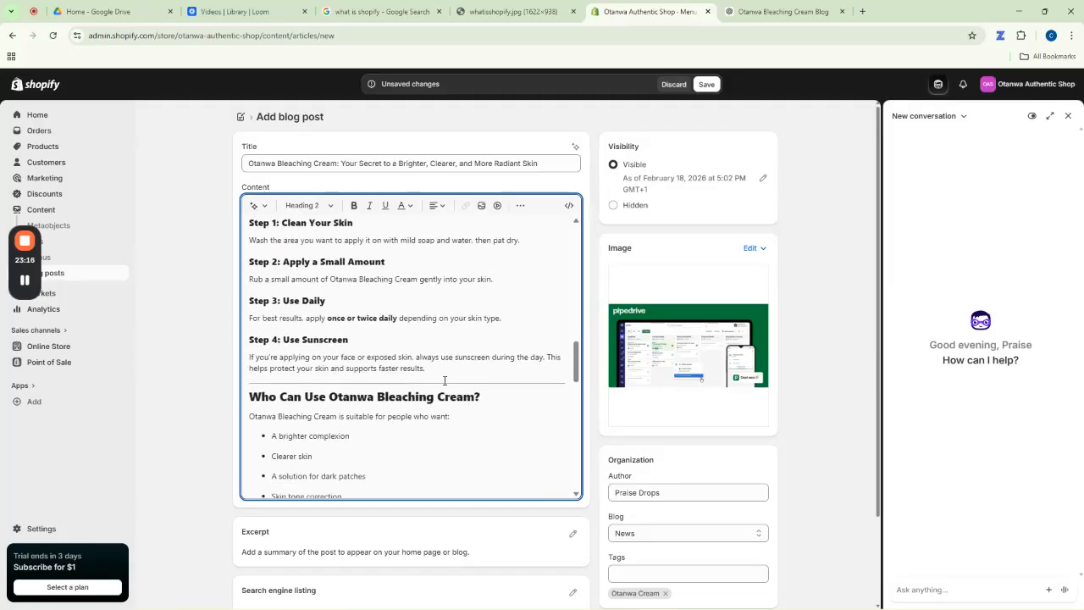
scroll(515, 382, "down", 5)
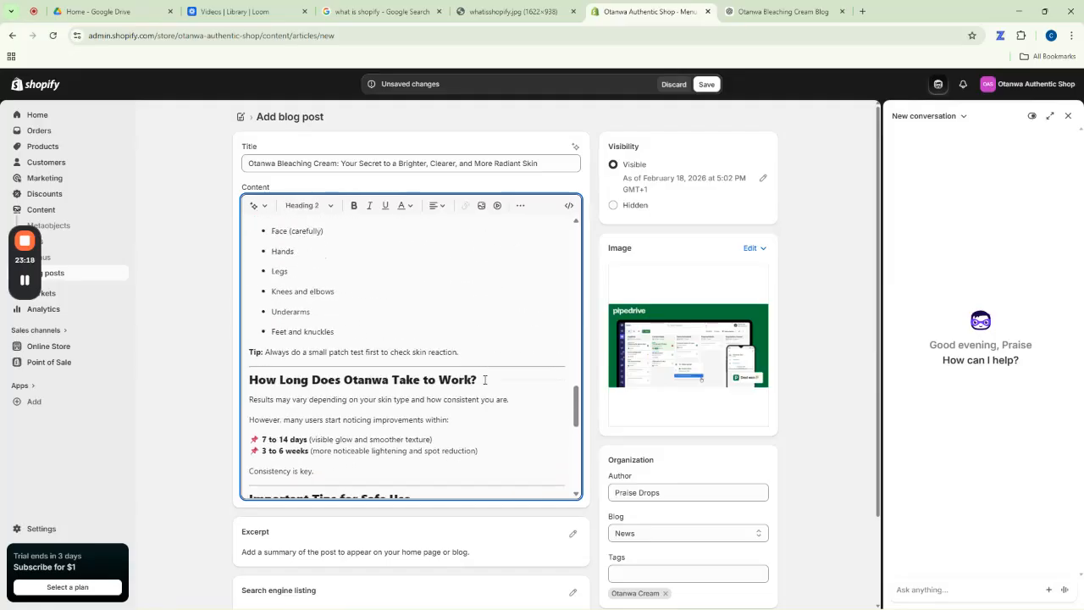
left_click(509, 328)
key("BackSpace")
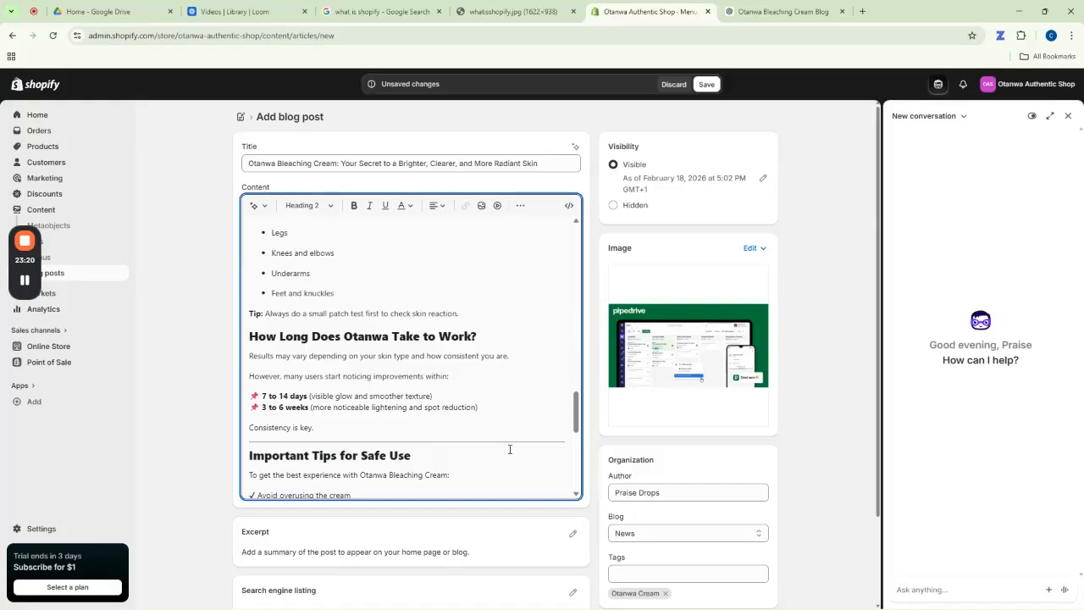
Delete the divider lines above the headings "Important Tips for Safe Use" and "Why Buy Otanwa Bleaching Cream from Our Store?".
left_click(518, 441)
key("BackSpace")
scroll(519, 443, "down", 5)
left_click(548, 267)
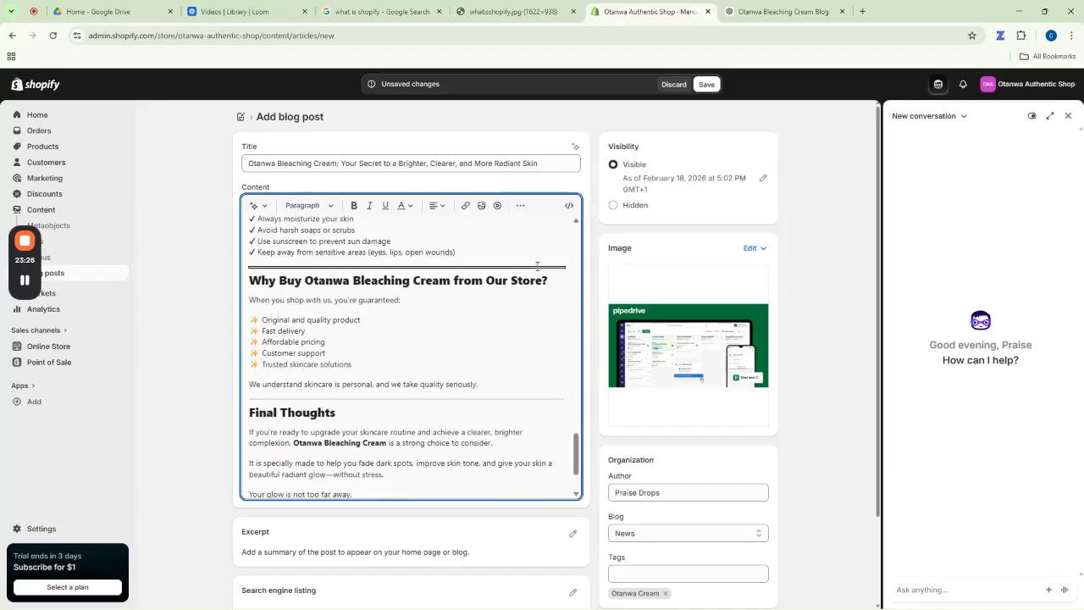
key("BackSpace")
Delete the divider lines above the headings "Order Otanwa Bleaching Cream Today" and "Final Thoughts".
double_click(504, 394)
left_click(504, 395)
left_click(503, 395)
left_click(427, 396)
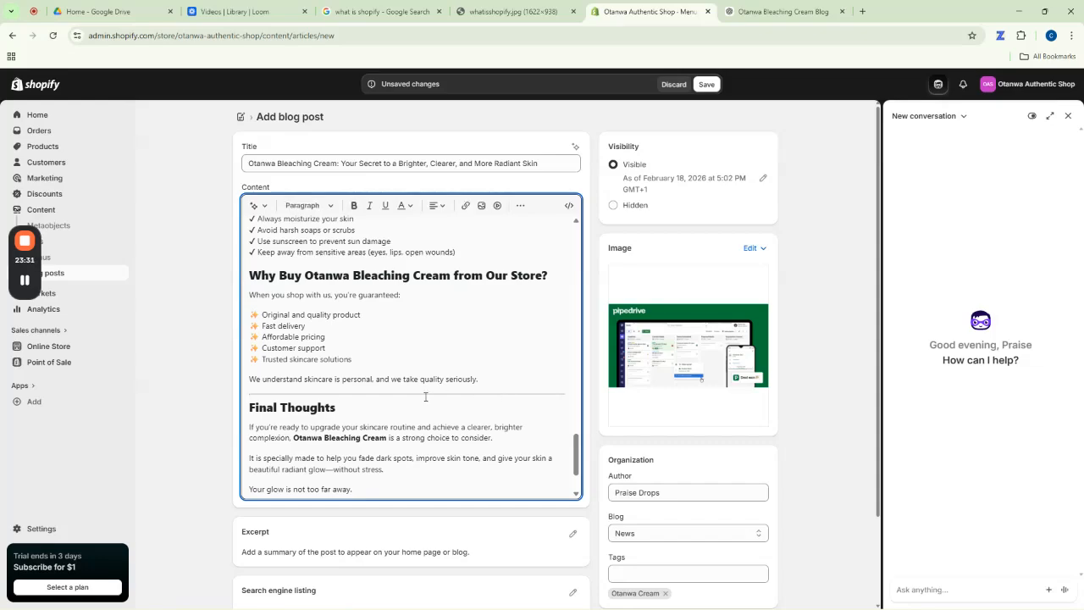
left_click(497, 388)
left_click(559, 395)
left_click(560, 395)
left_click(561, 391)
scroll(354, 391, "down", 1)
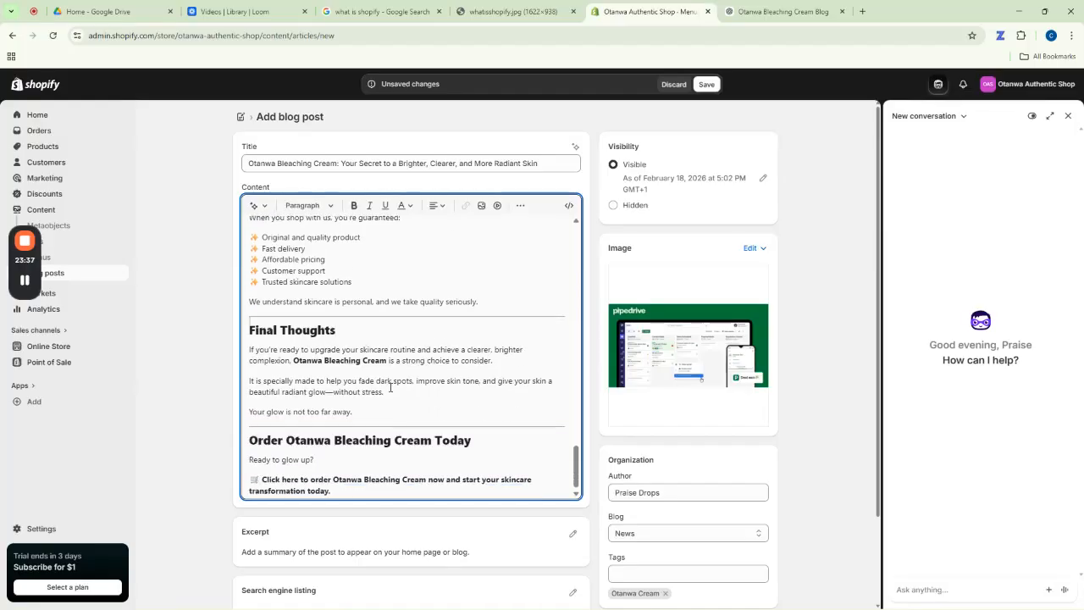
left_click(516, 421)
key("BackSpace")
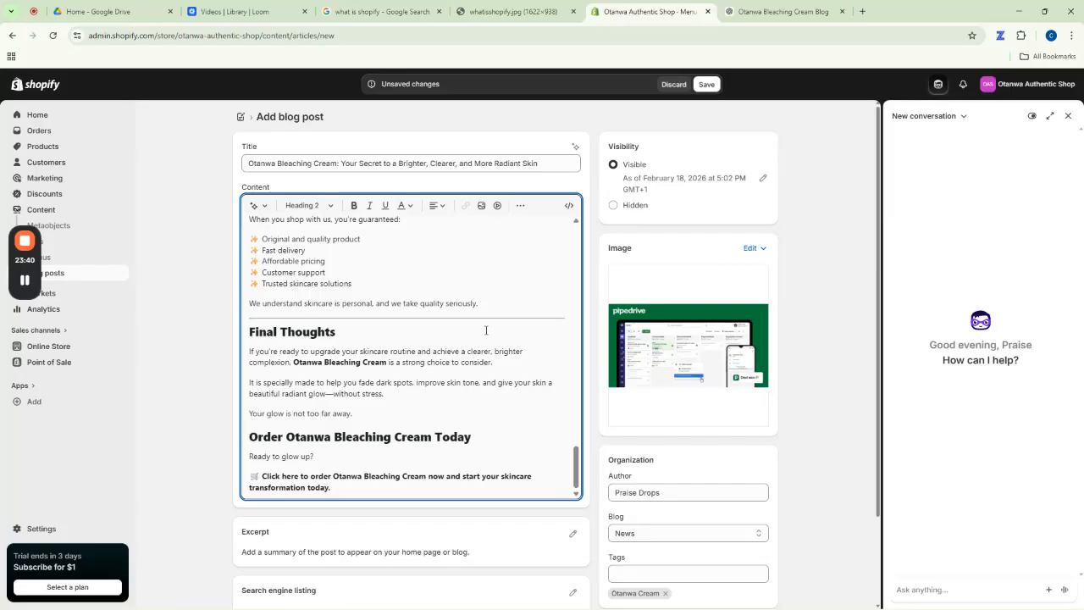
left_click(492, 318)
key("BackSpace")
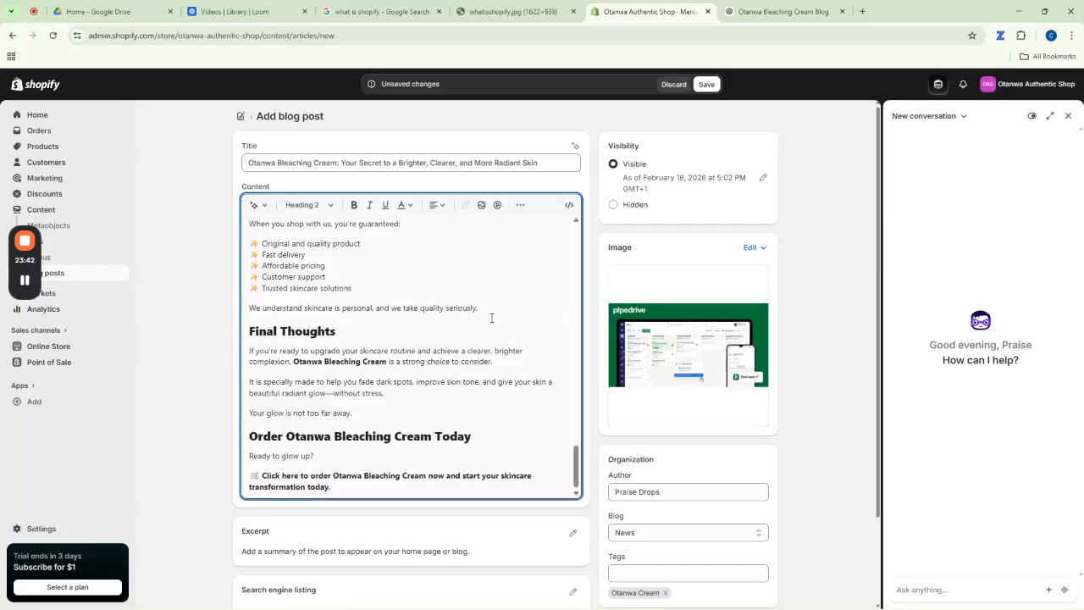
Remove the emoji in front of the closing "Click here to order Otanwa Bleaching Cream" sentence.
scroll(491, 318, "down", 1)
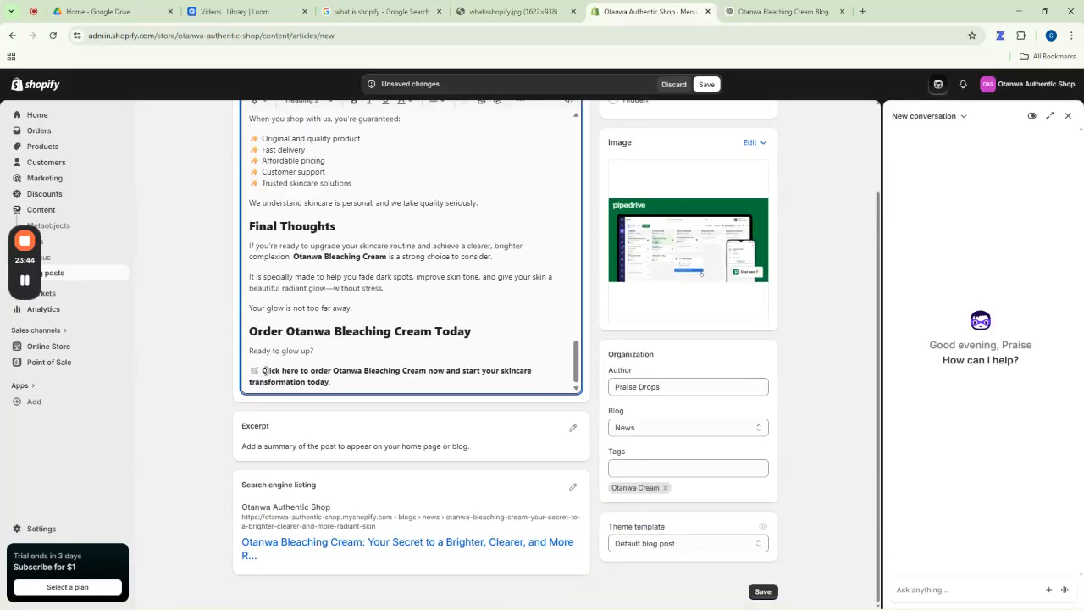
left_click_drag(265, 370, 240, 370)
key("BackSpace")
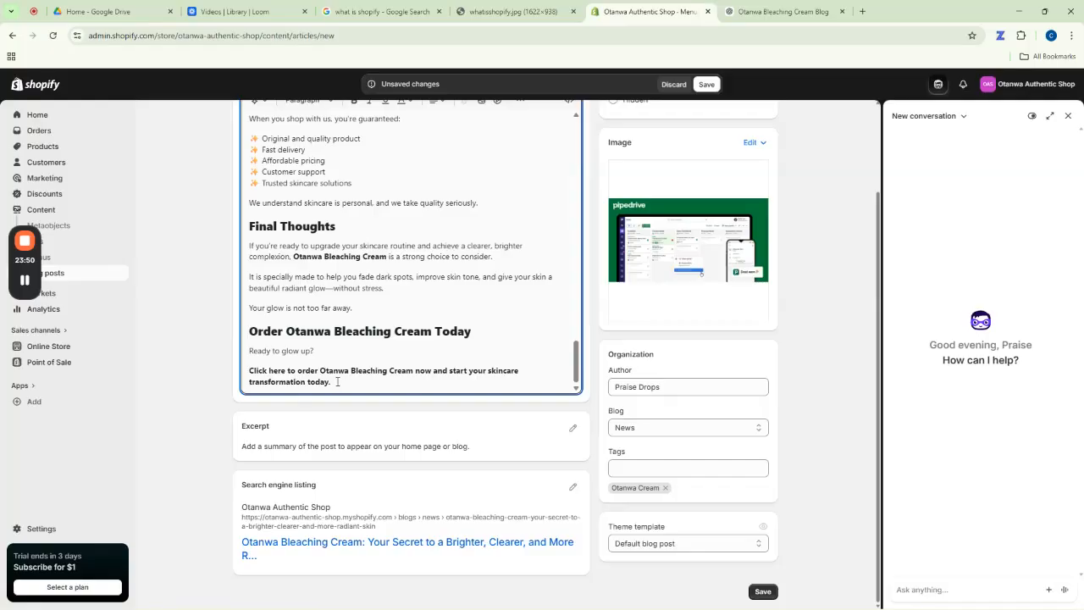
left_click_drag(333, 382, 249, 370)
scroll(559, 288, "up", 10)
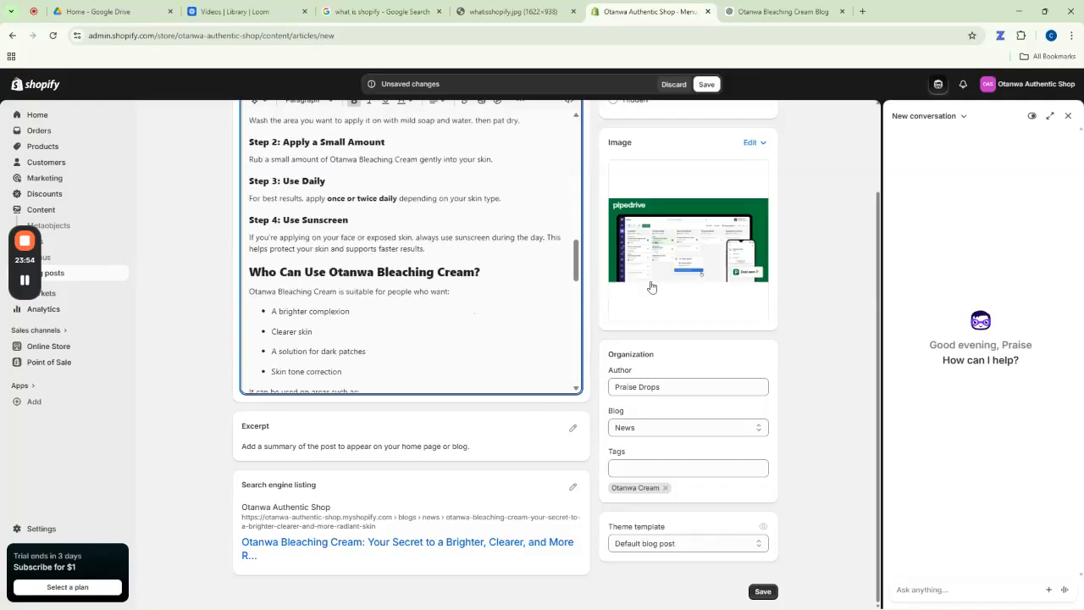
scroll(873, 279, "up", 2)
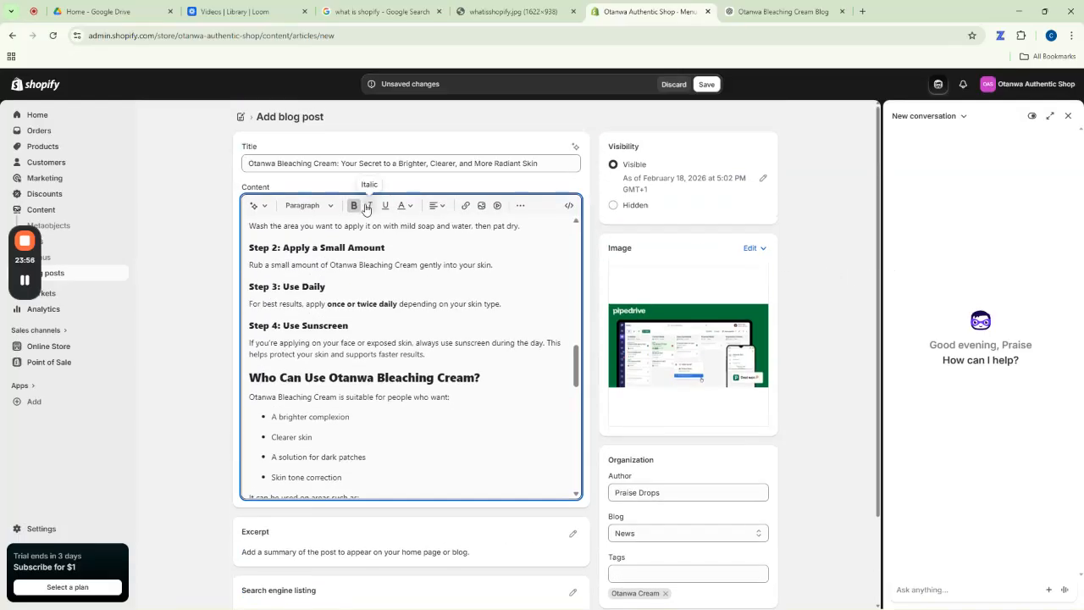
left_click(467, 207)
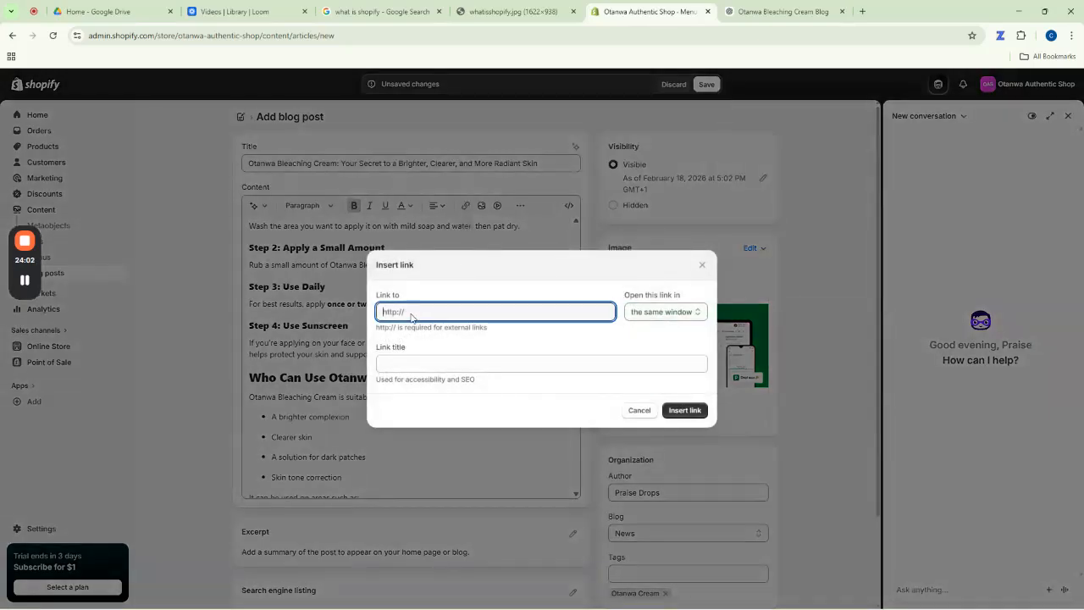
type("https://cloudmita.com/project")
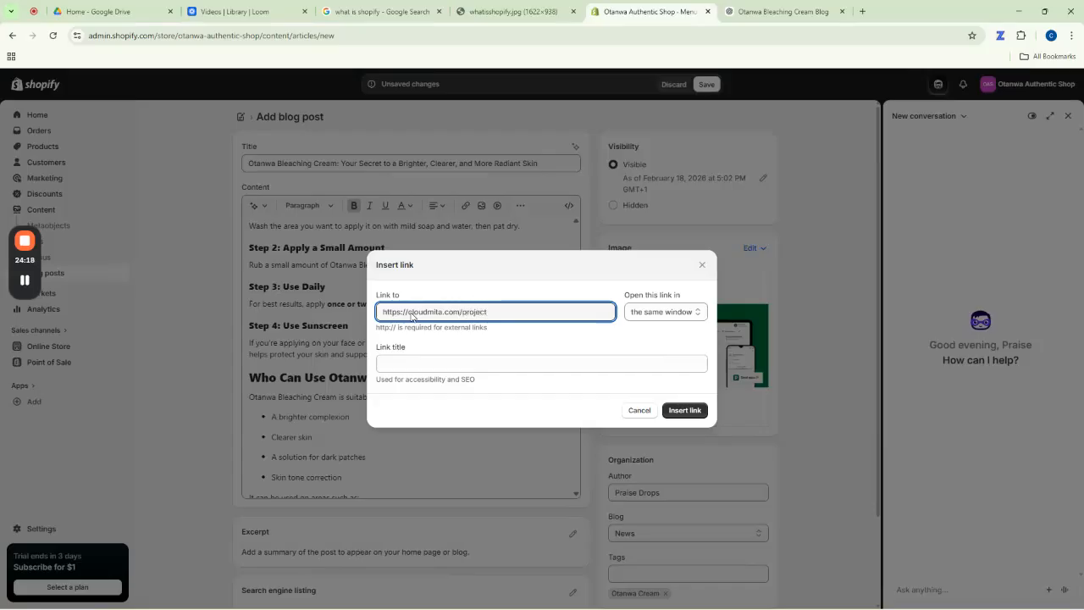
key("BackSpace")
key("BackSpace")
key("BackSpace")
type("tag/")
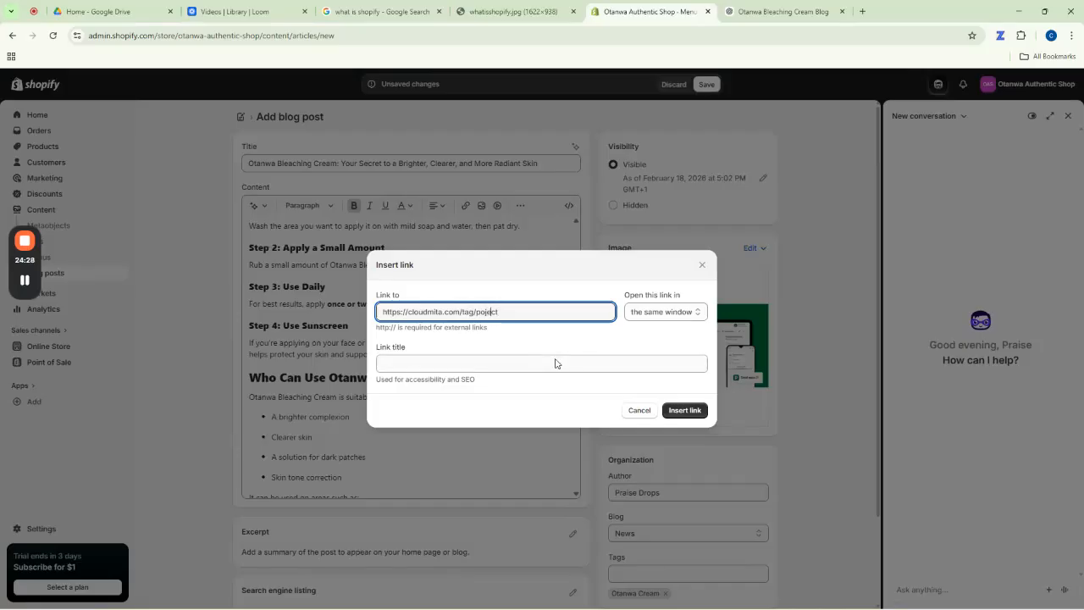
left_click(692, 413)
scroll(478, 336, "down", 3)
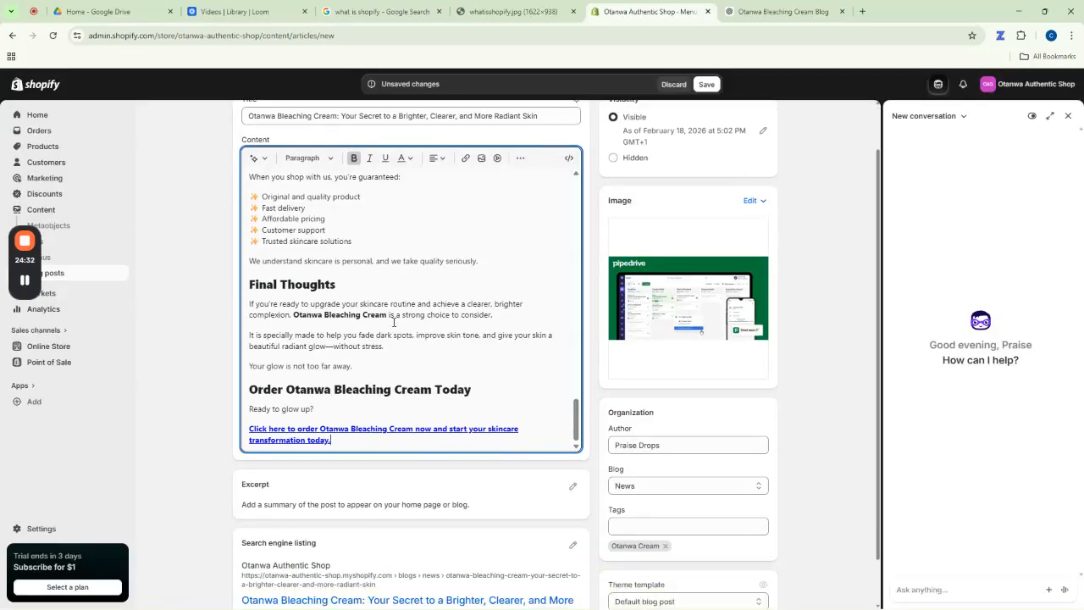
Save the finished Otanwa Bleaching Cream blog post.
scroll(665, 343, "up", 3)
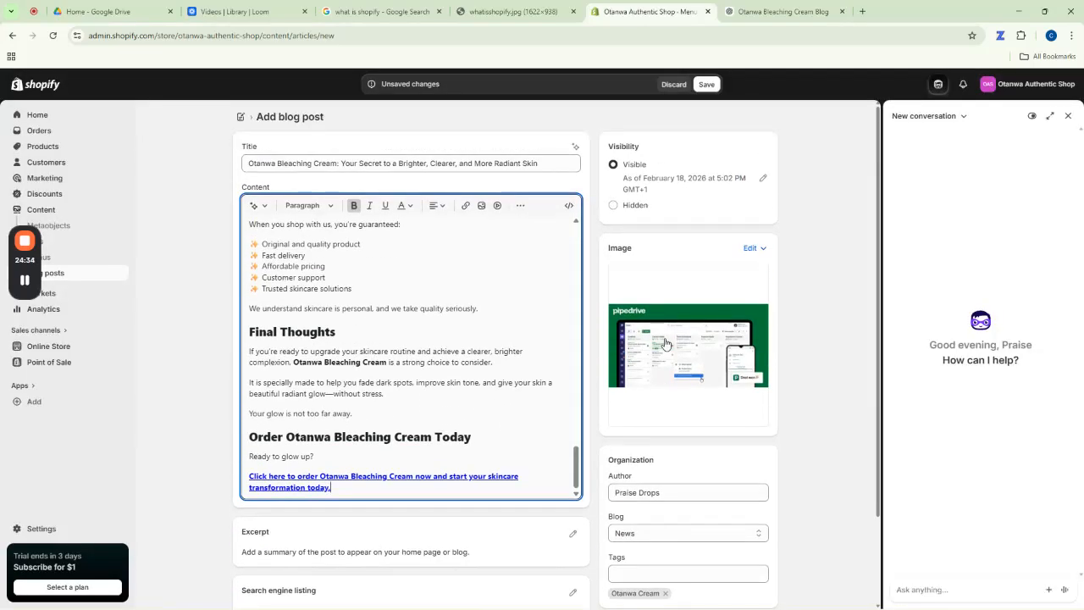
scroll(665, 343, "down", 3)
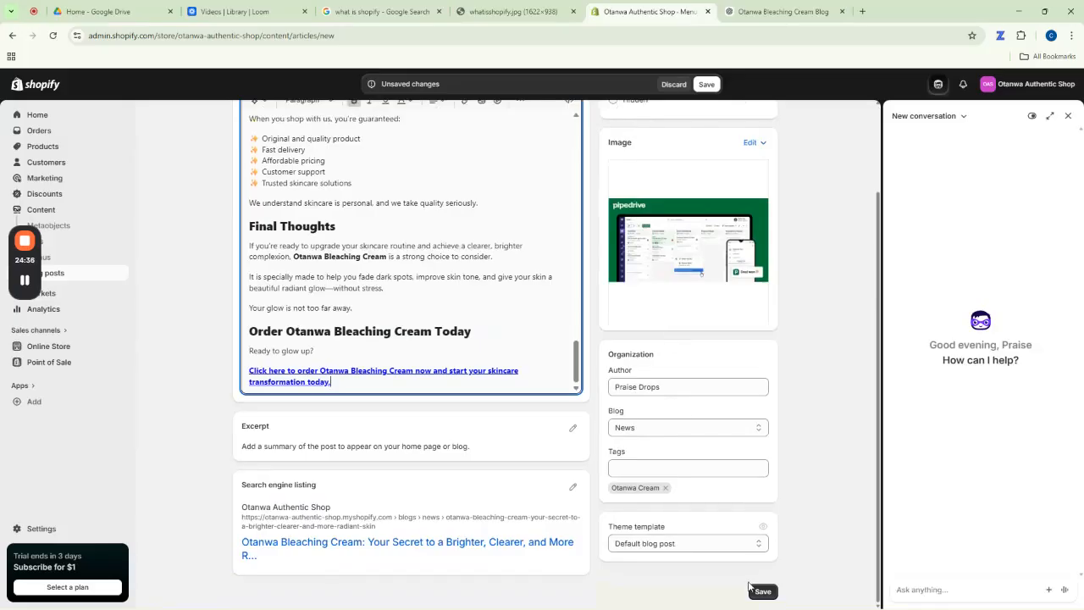
left_click(765, 598)
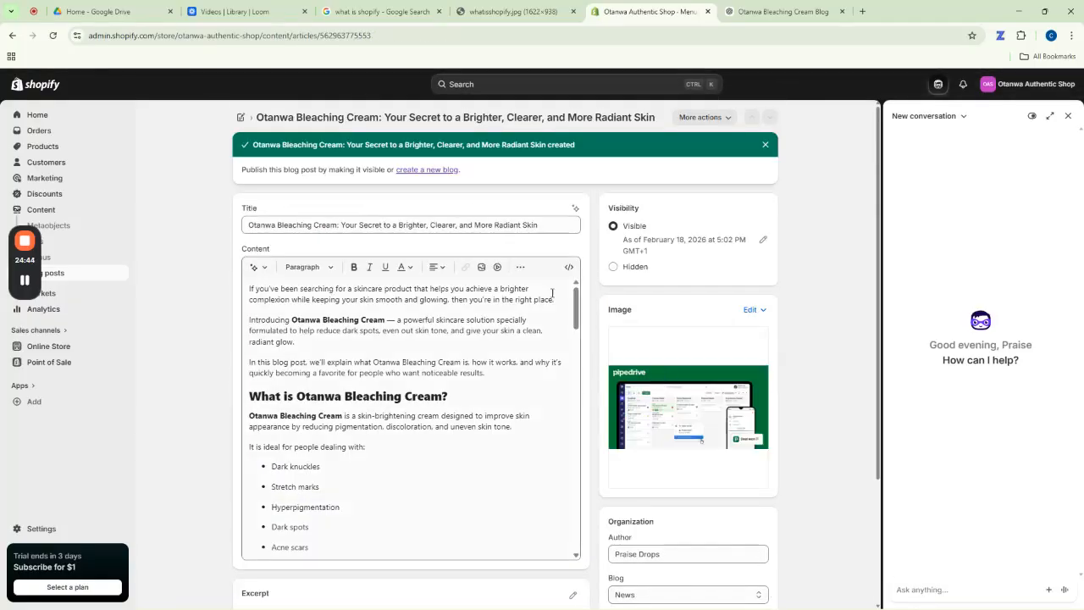
View the published blog post on the storefront from beginning to end, and return to its admin page.
left_click(701, 117)
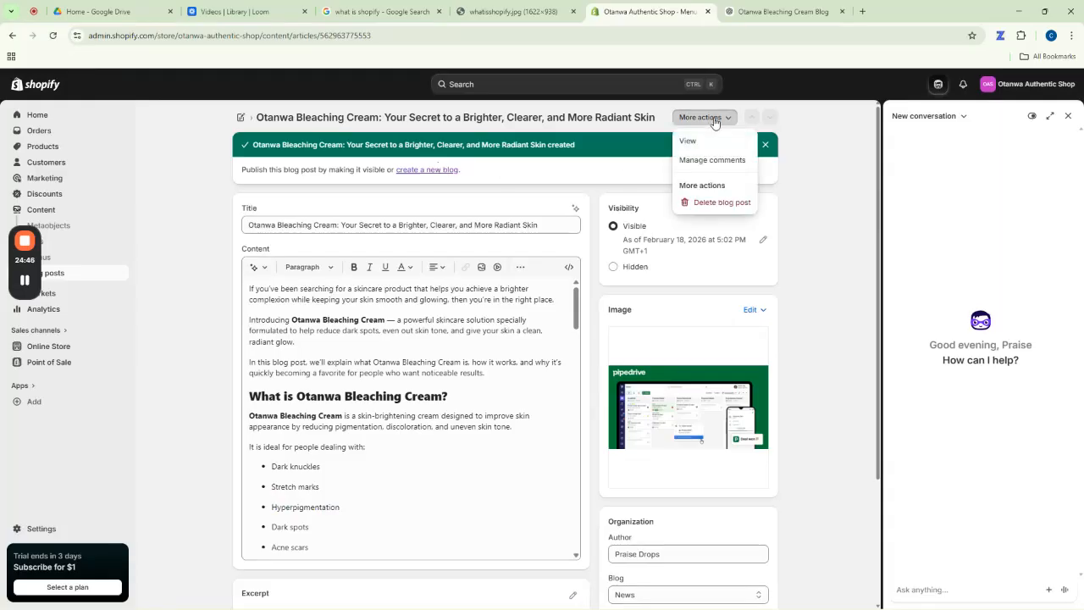
left_click(683, 144)
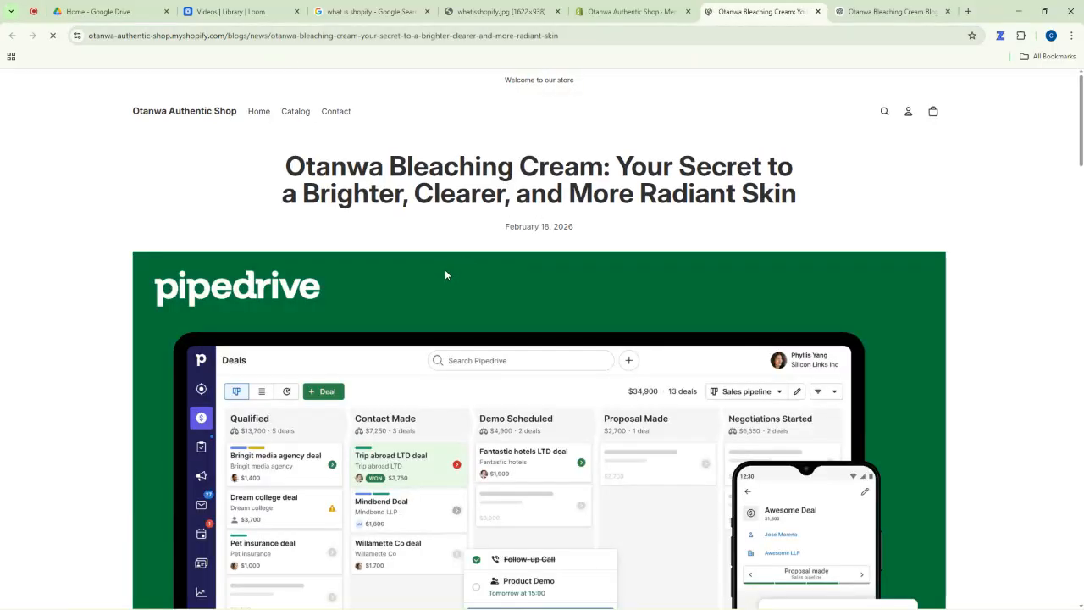
scroll(443, 357, "down", 10)
scroll(443, 358, "down", 5)
scroll(443, 358, "down", 15)
scroll(505, 283, "up", 16)
left_click(627, 20)
scroll(530, 429, "down", 1)
scroll(319, 313, "up", 1)
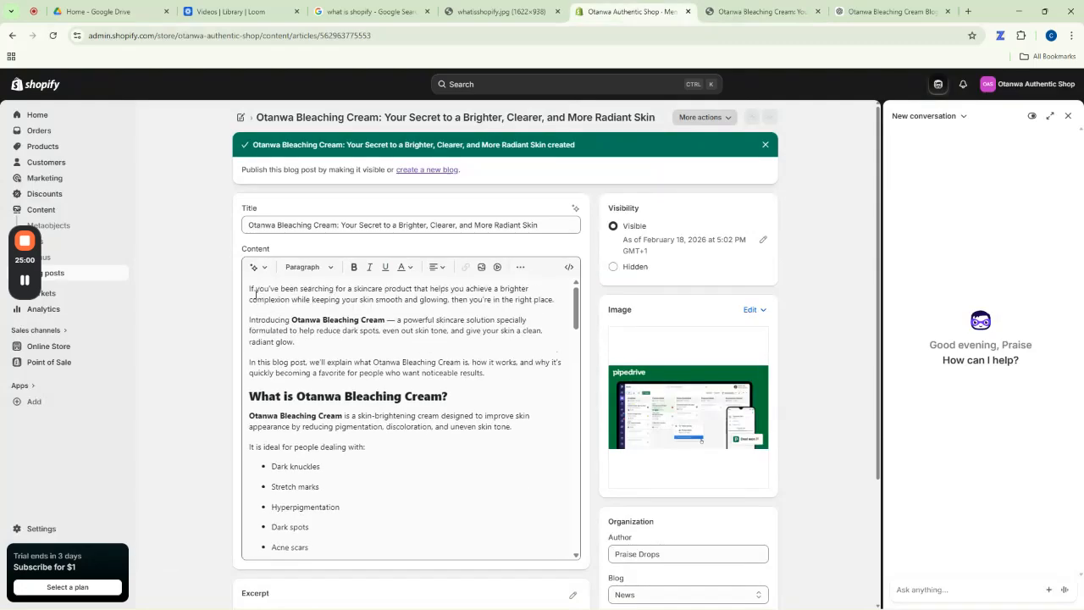
mouse_move(28, 296)
left_click_drag(28, 294, 21, 413)
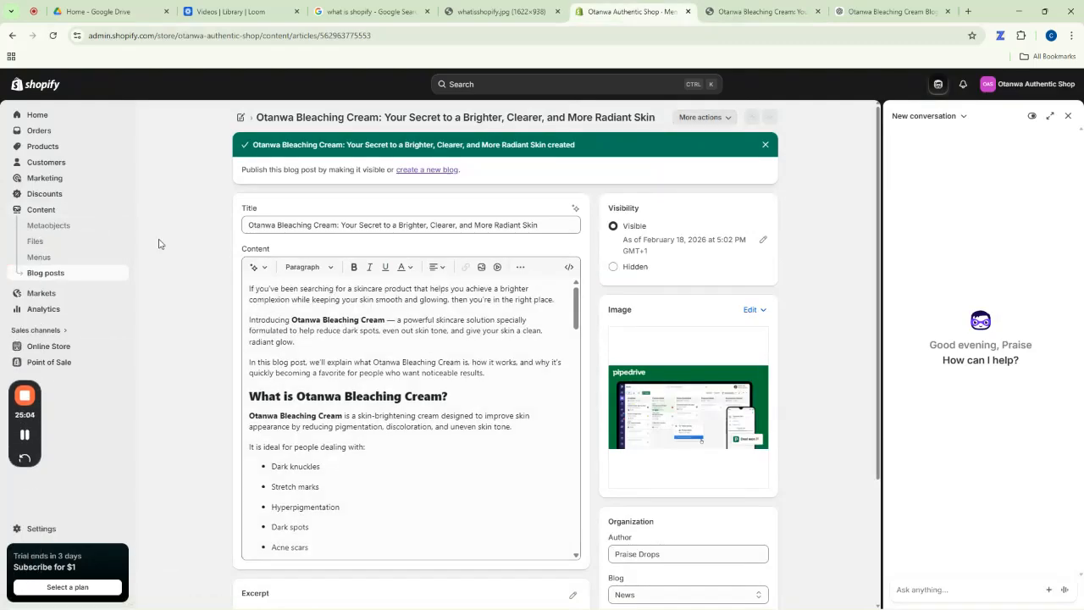
Start creating a new market in the Markets area and look at its currency customization.
left_click(42, 293)
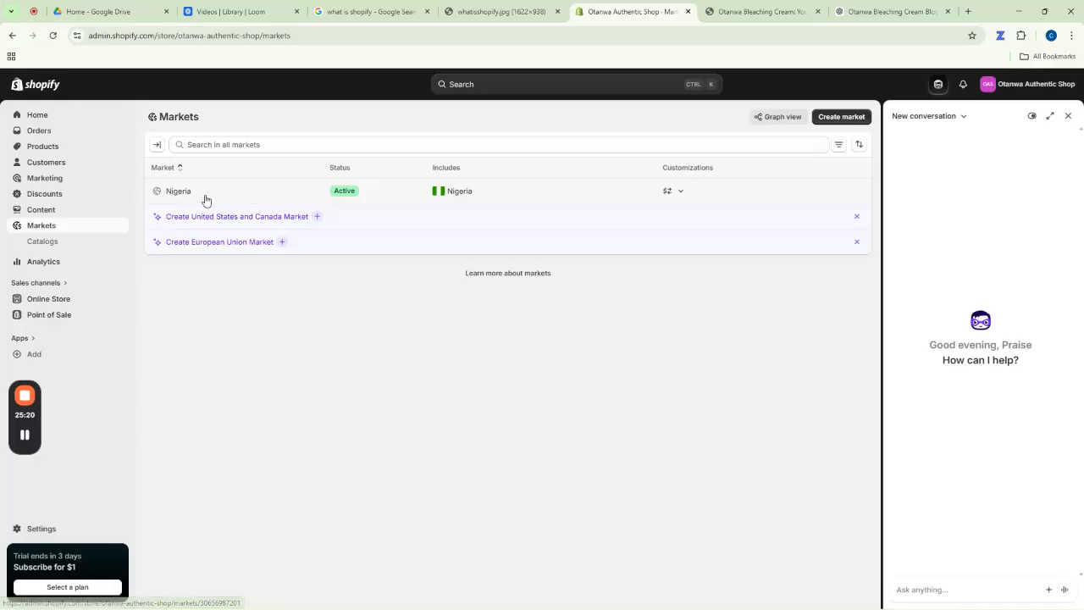
left_click(836, 119)
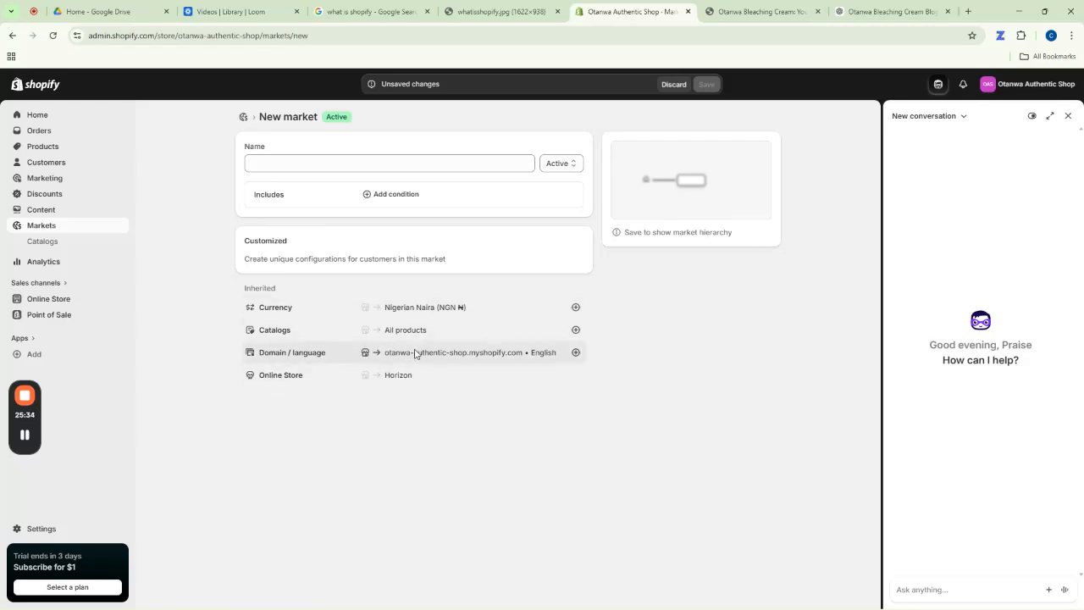
left_click(576, 308)
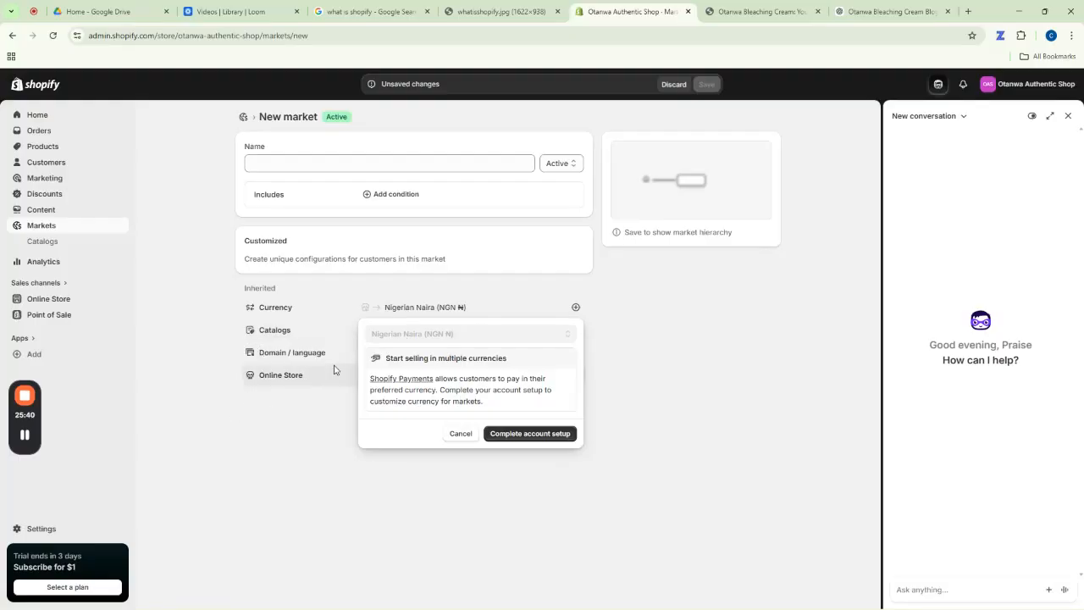
left_click(290, 434)
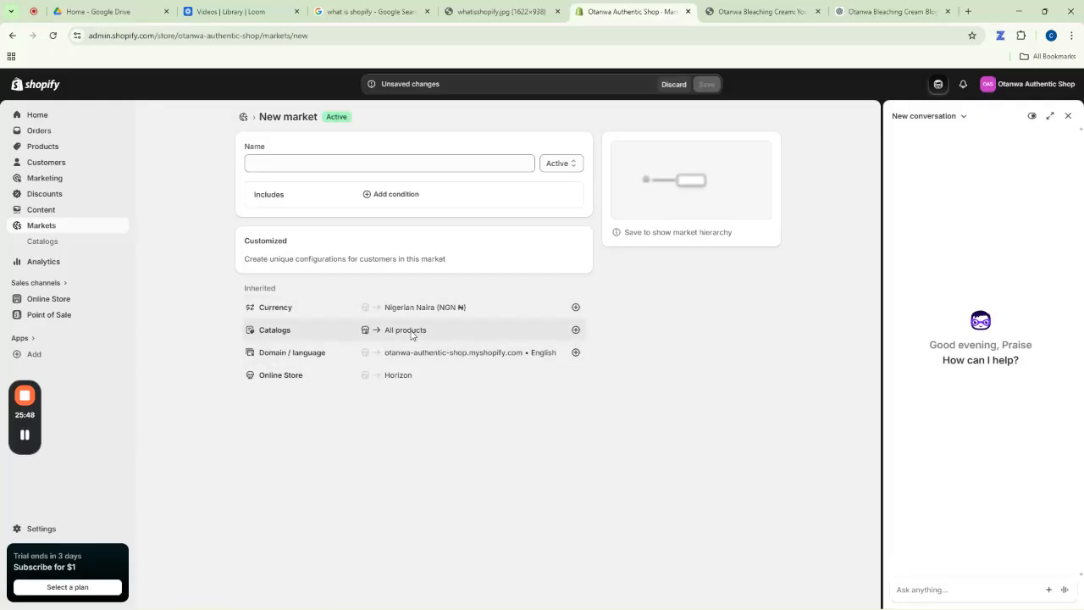
Name the new market Singapore.
left_click(559, 164)
left_click(331, 161)
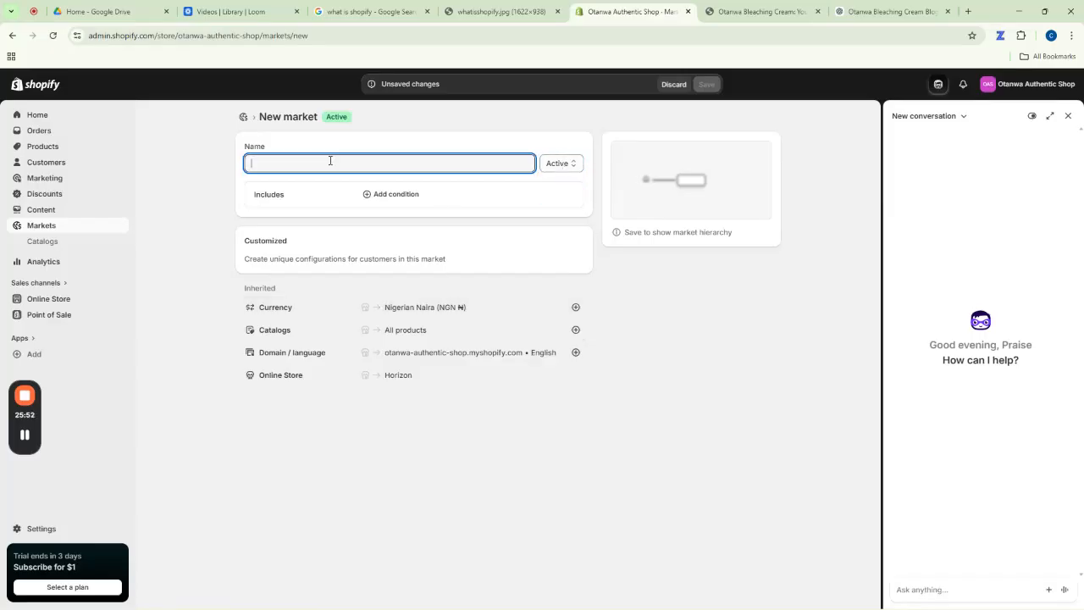
type("Singaport")
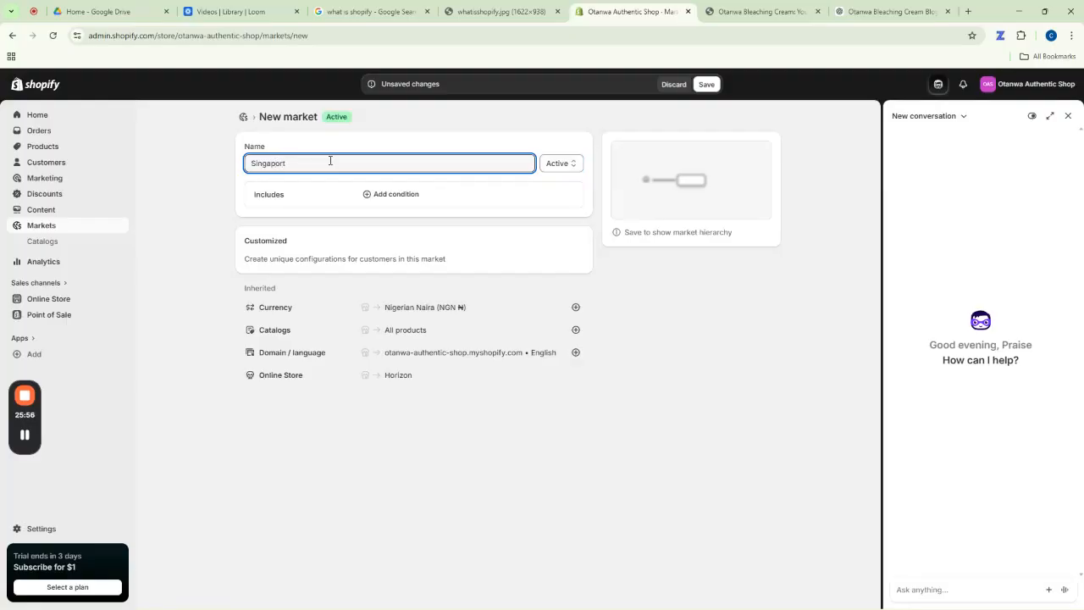
key("BackSpace")
left_click(265, 197)
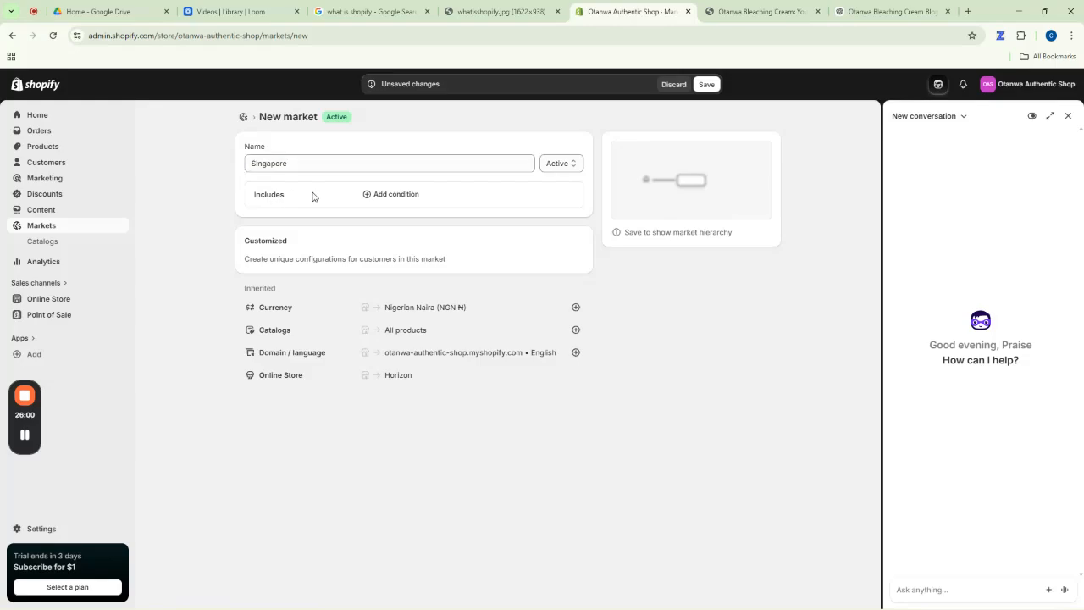
Add a market condition that includes the specific region Singapore.
left_click(402, 195)
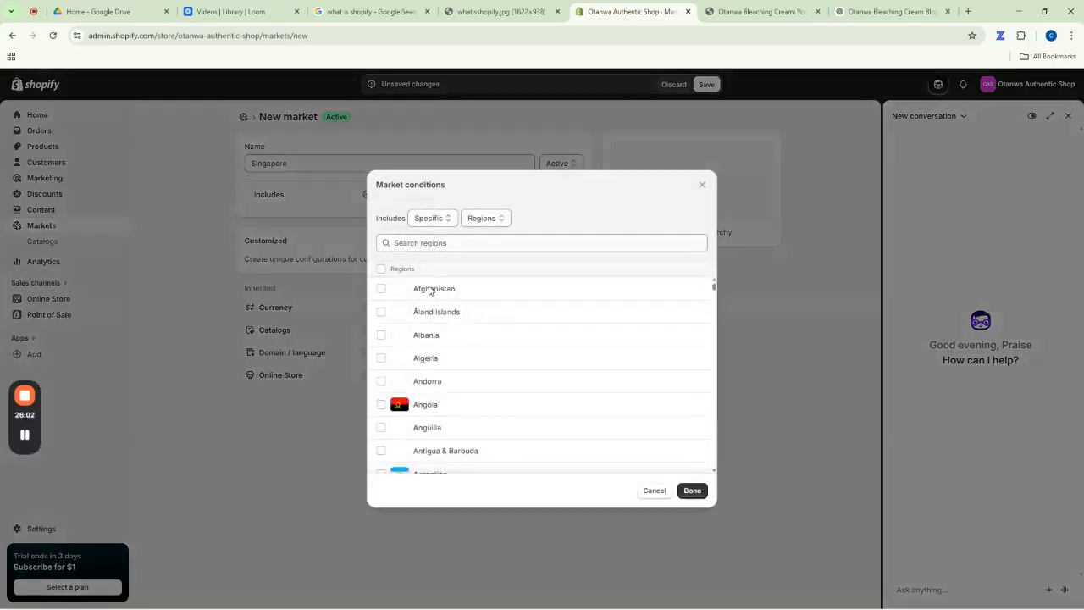
left_click(418, 244)
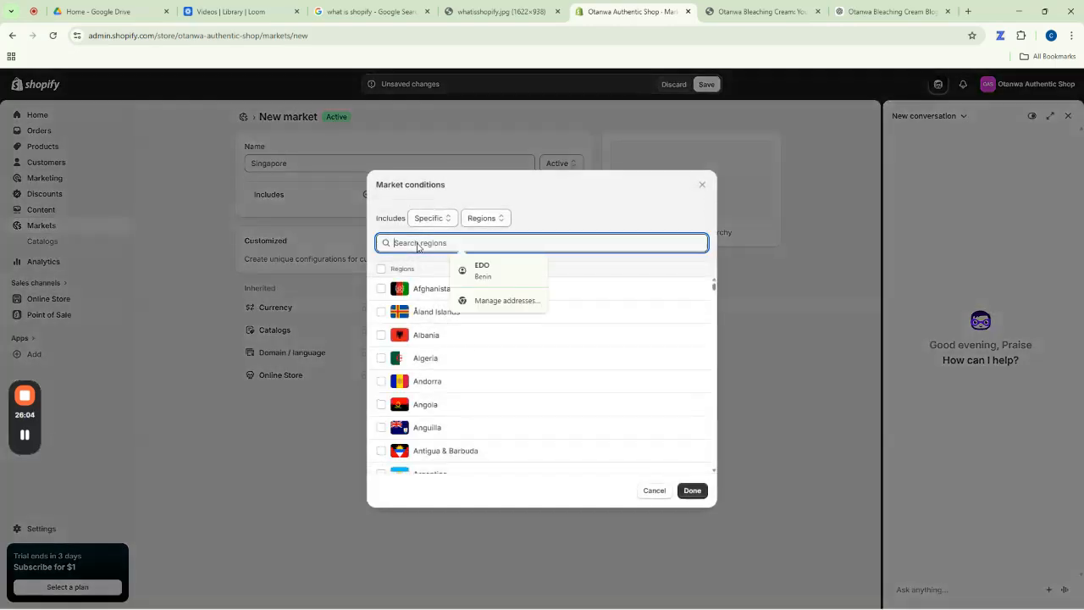
type("sin")
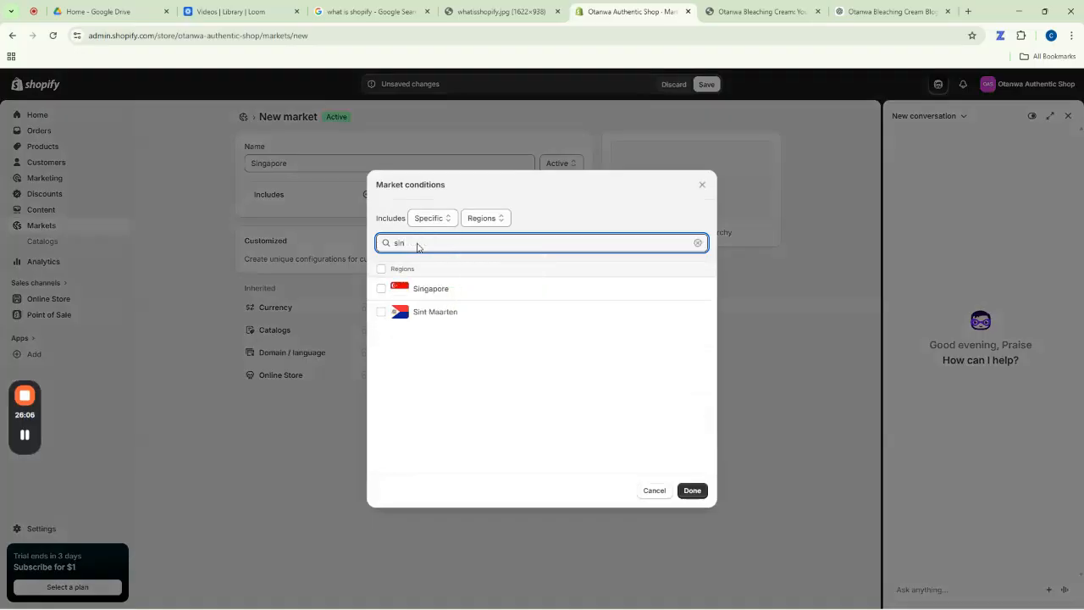
left_click(440, 289)
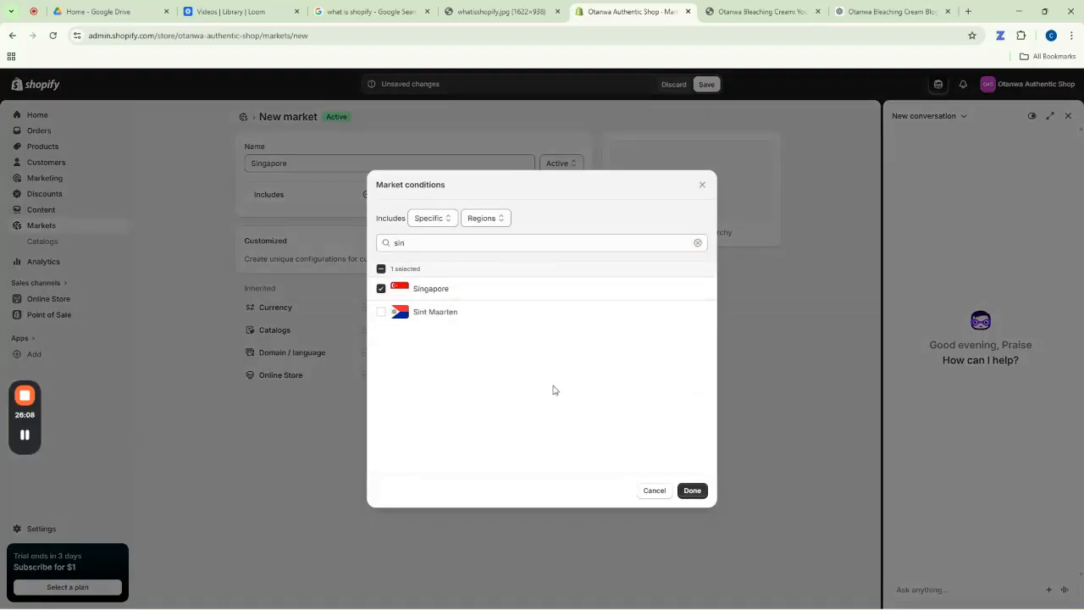
left_click(692, 491)
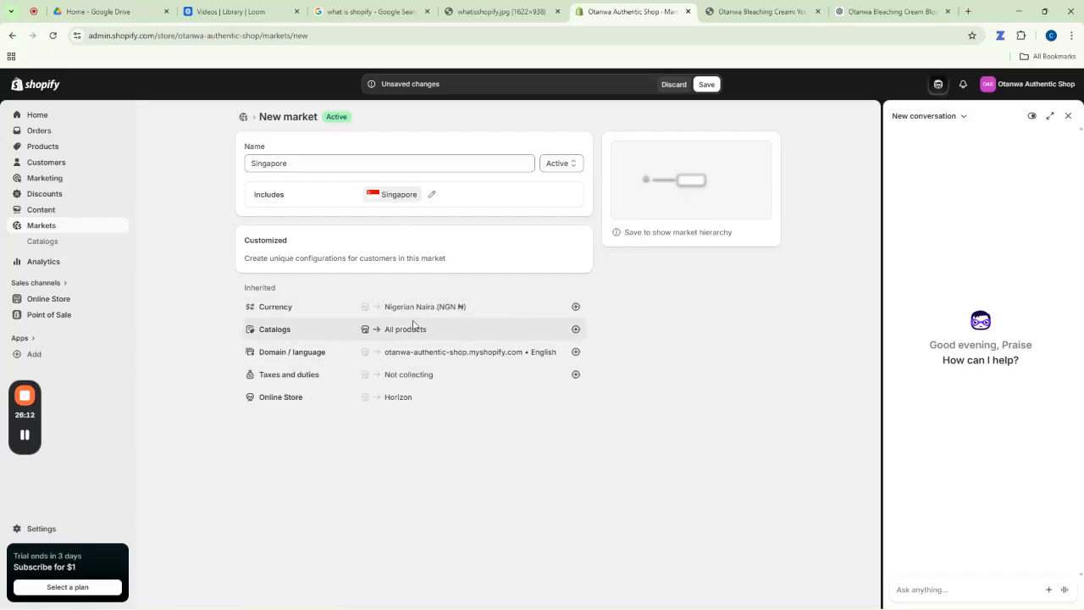
Check the Singapore market's currency options without changing them, and save the market.
left_click(576, 307)
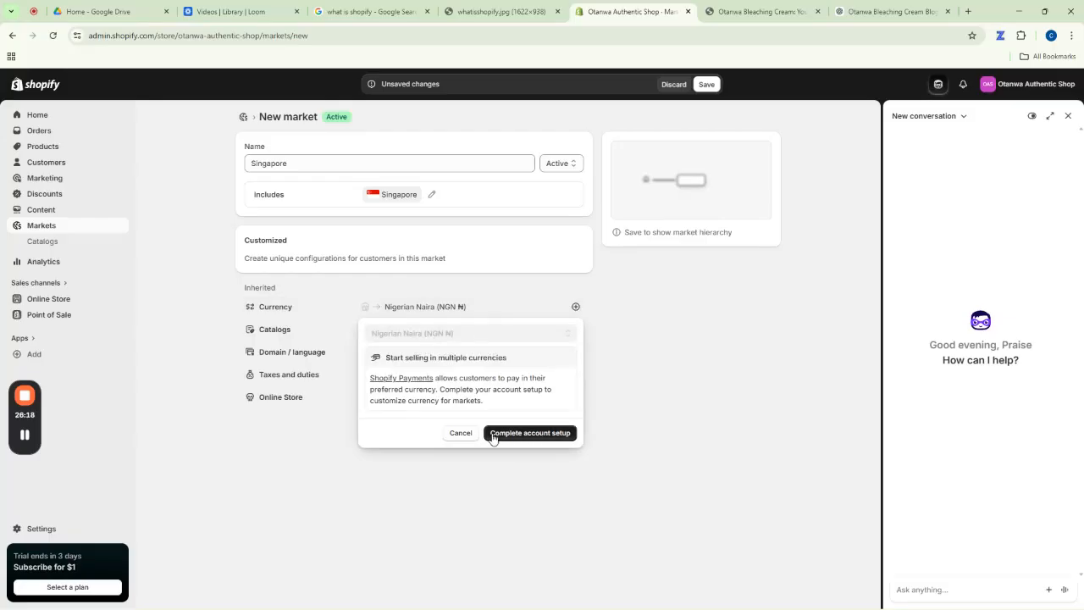
left_click(462, 481)
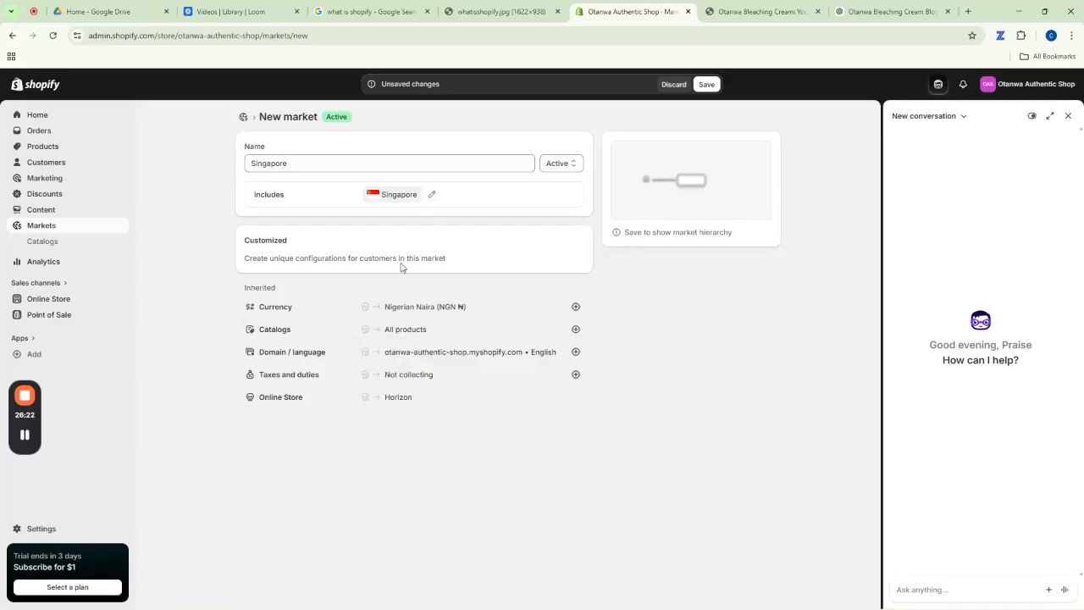
left_click(709, 87)
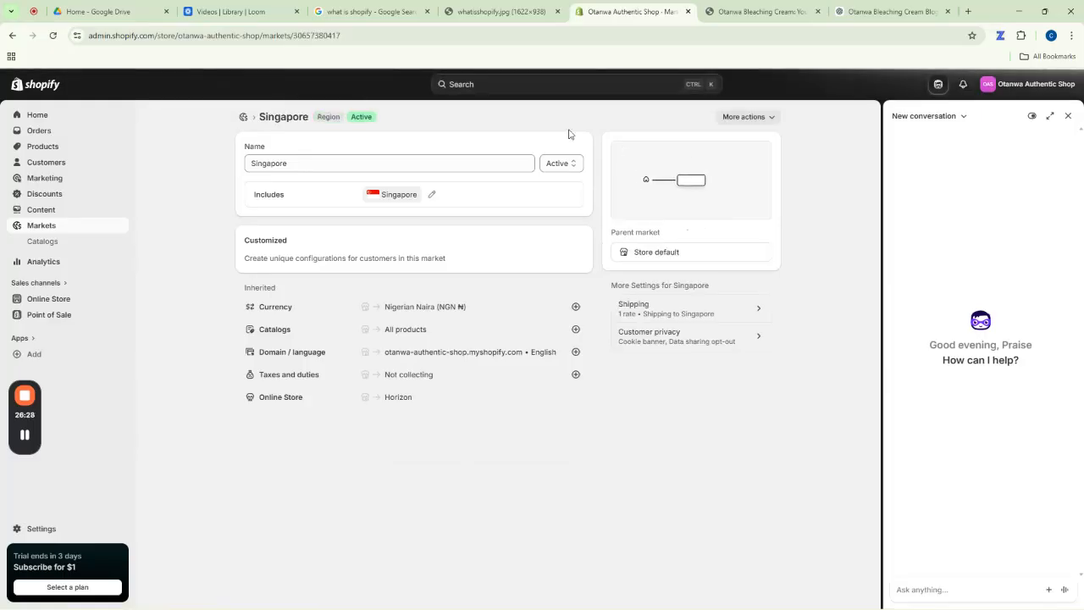
Check the Markets list and the Catalogs area for the newly created Singapore market.
left_click(42, 225)
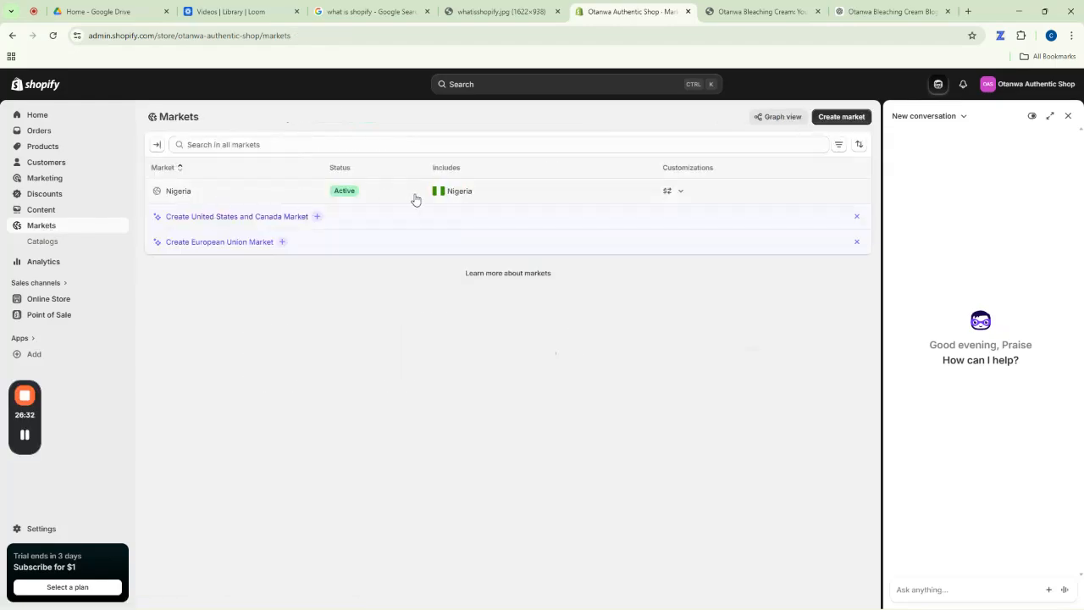
left_click(44, 243)
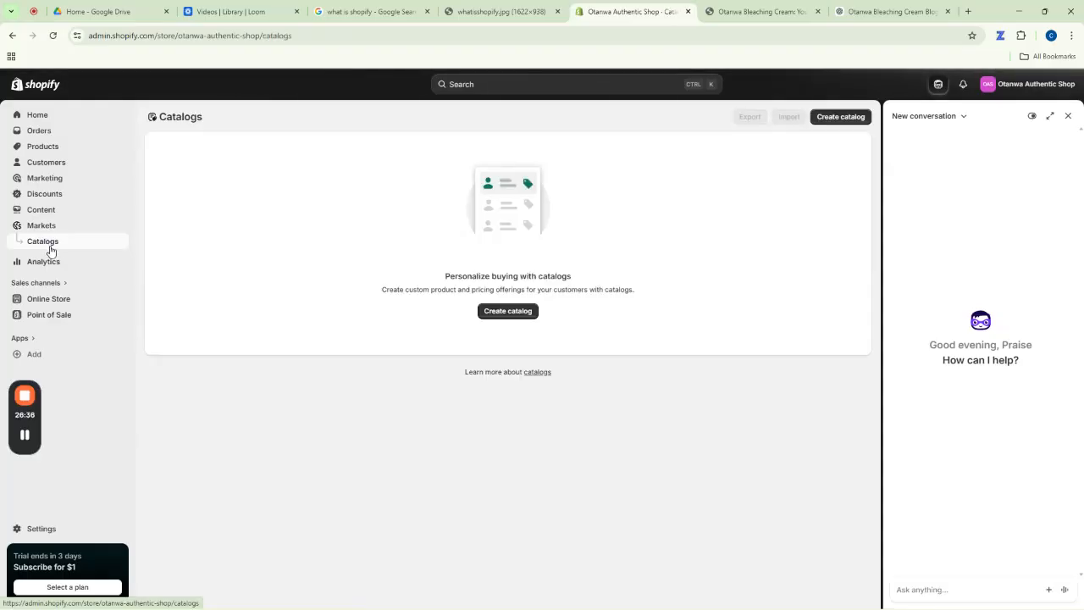
left_click(35, 229)
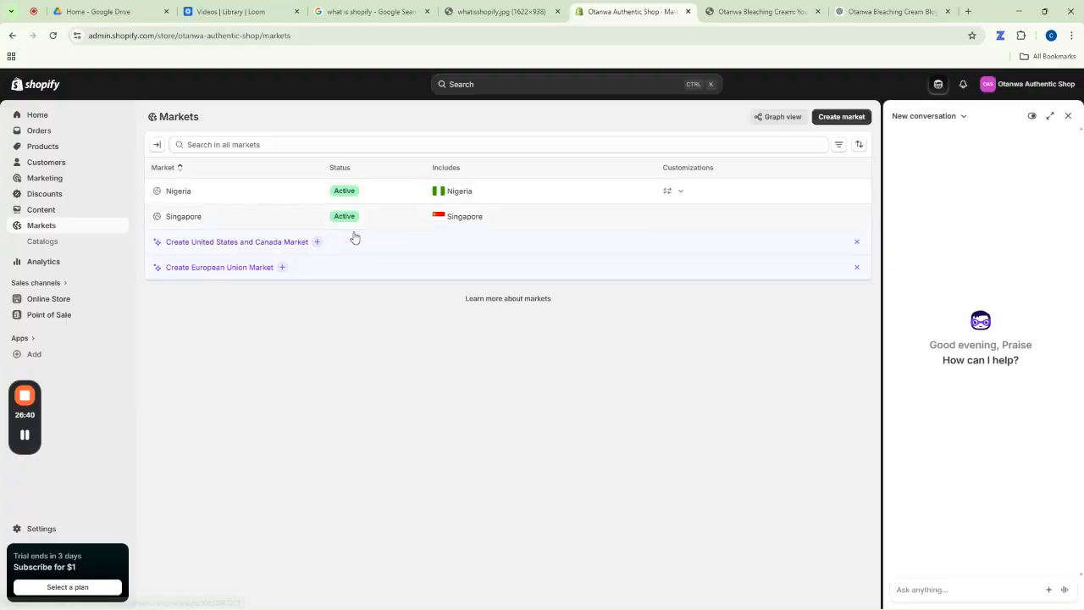
Look through the Analytics dashboard's sales, session and conversion charts, and view the list of available reports.
left_click(41, 262)
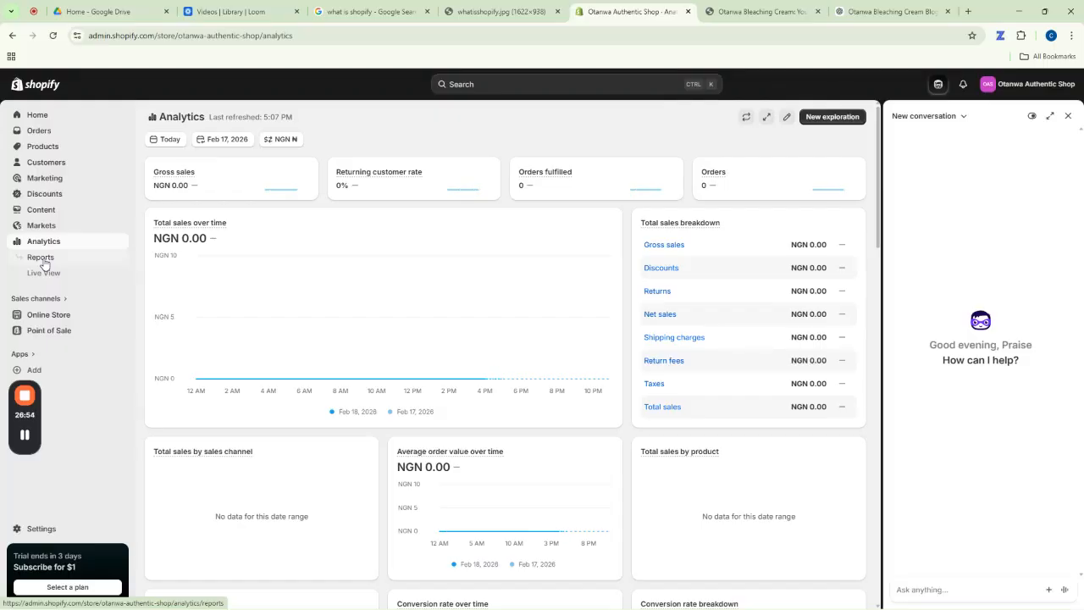
scroll(251, 346, "down", 6)
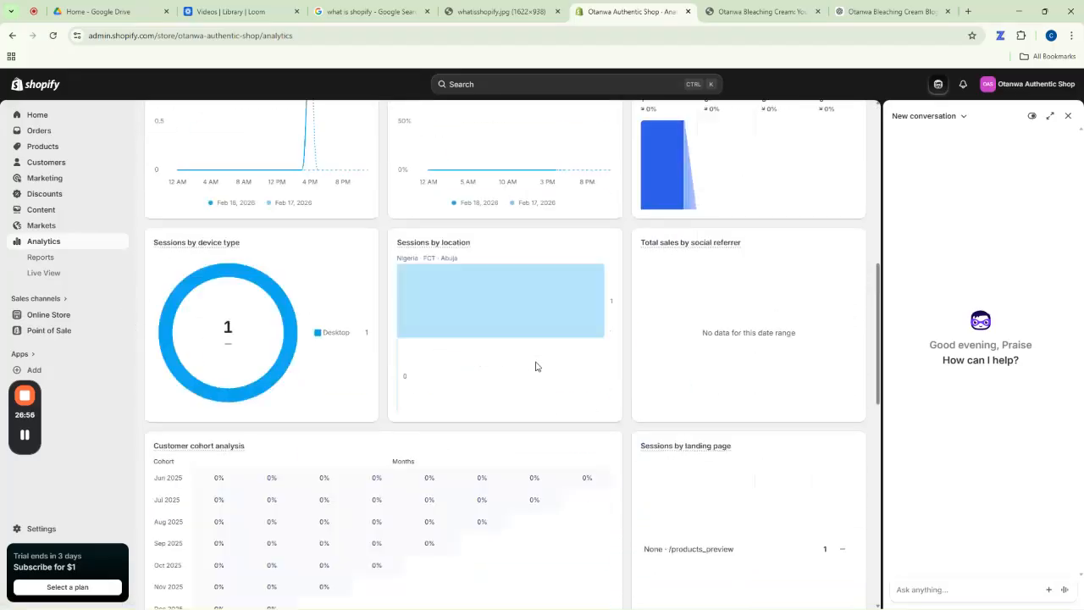
scroll(537, 364, "up", 3)
scroll(533, 364, "down", 6)
scroll(339, 352, "up", 4)
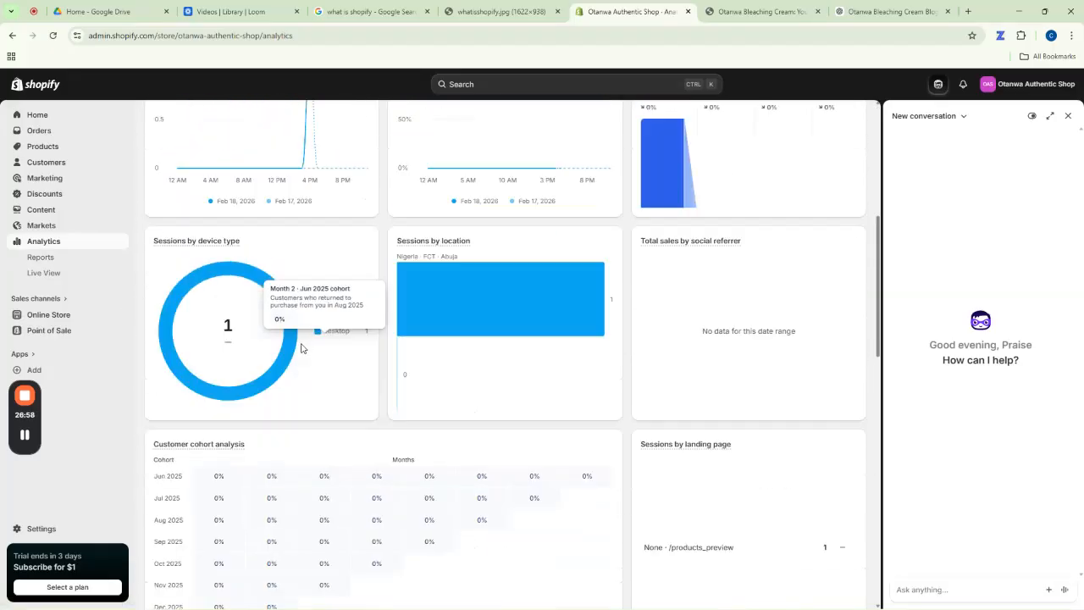
scroll(303, 348, "up", 2)
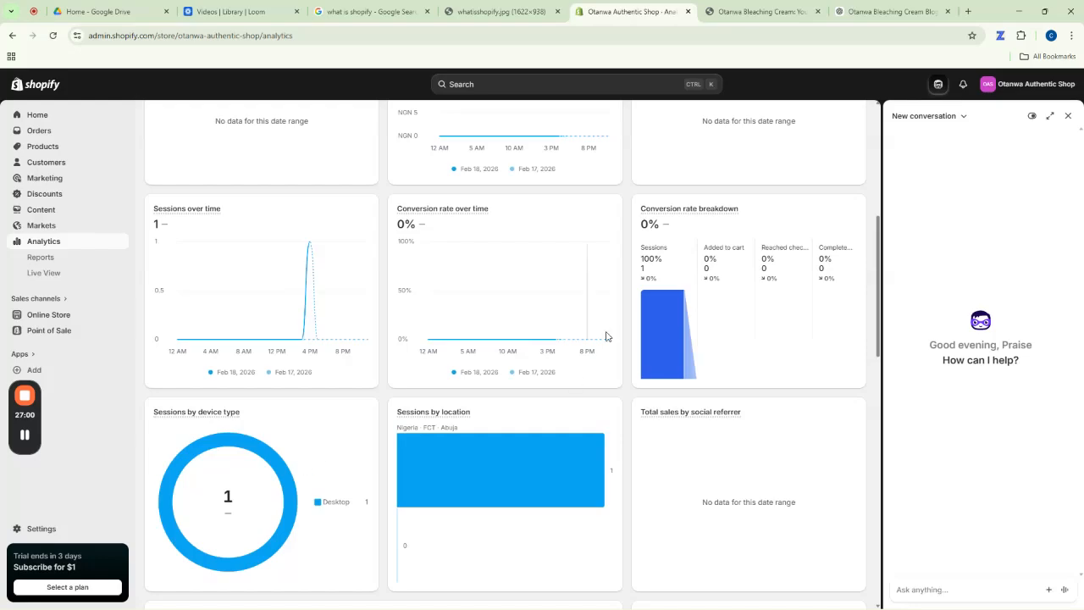
scroll(410, 390, "down", 12)
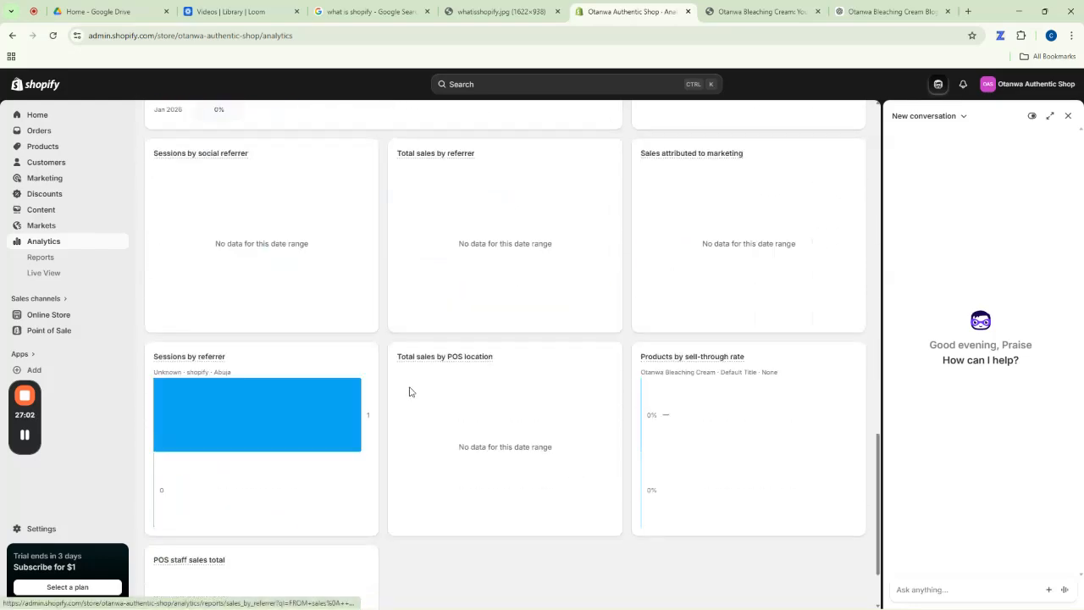
scroll(339, 347, "up", 12)
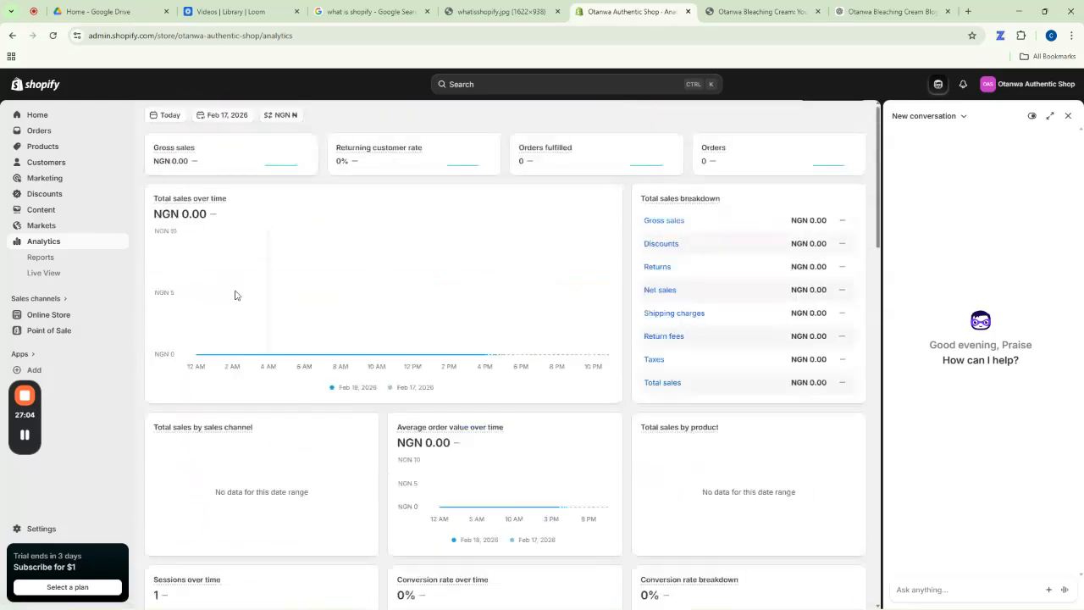
left_click(41, 261)
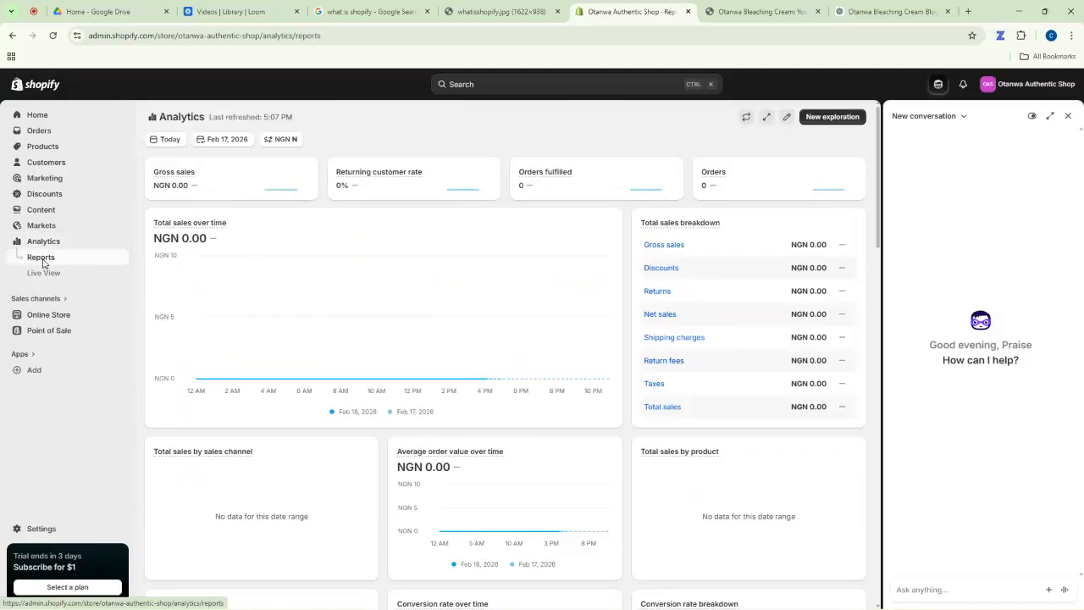
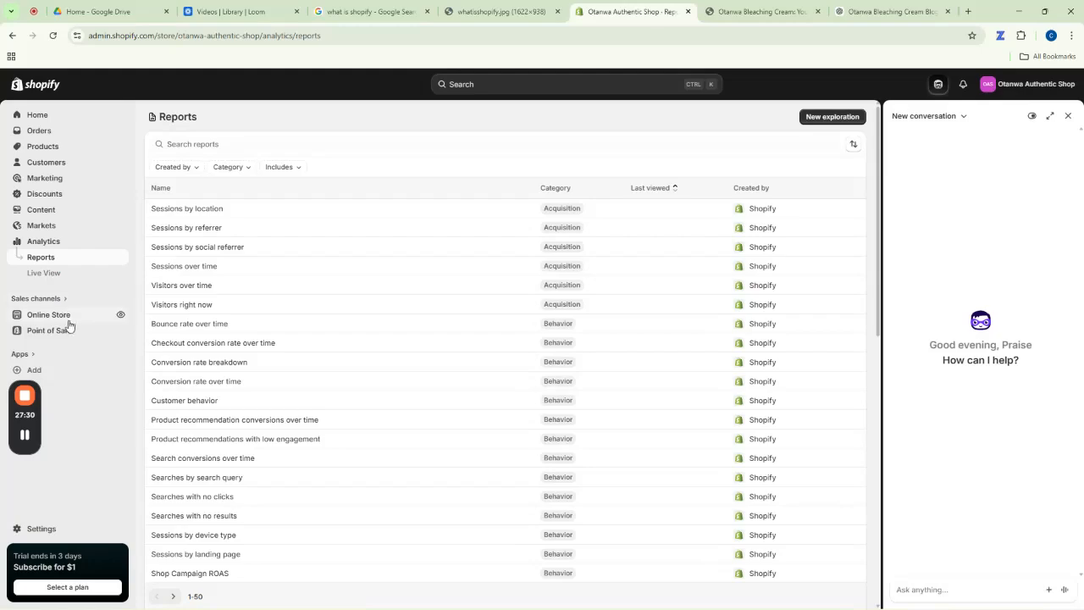
View the live storefront from the Online Store channel and close the old product preview and ChatGPT blog tabs.
left_click(52, 319)
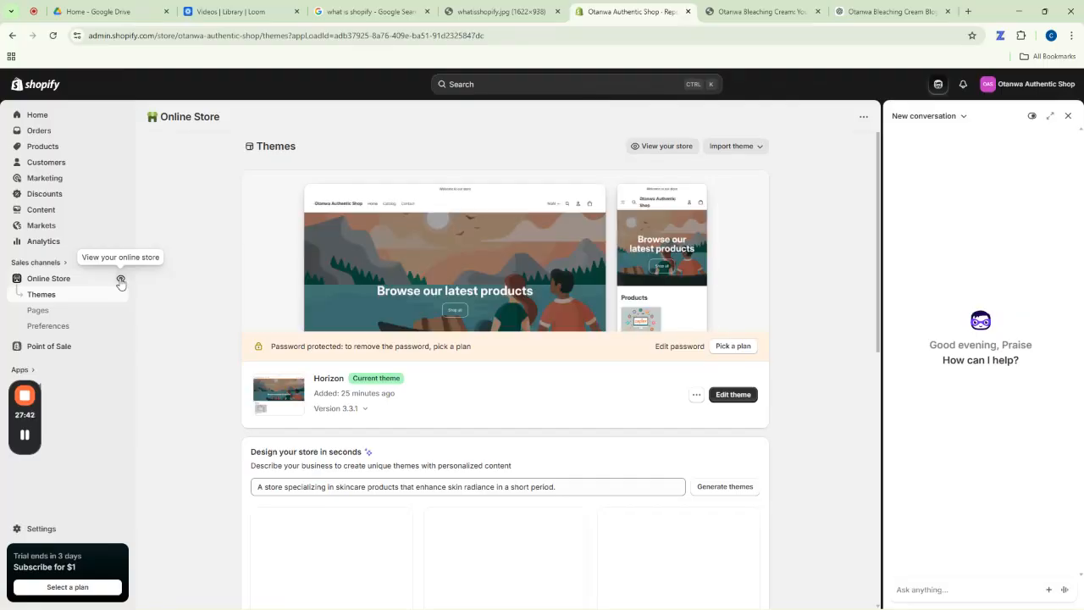
left_click(120, 283)
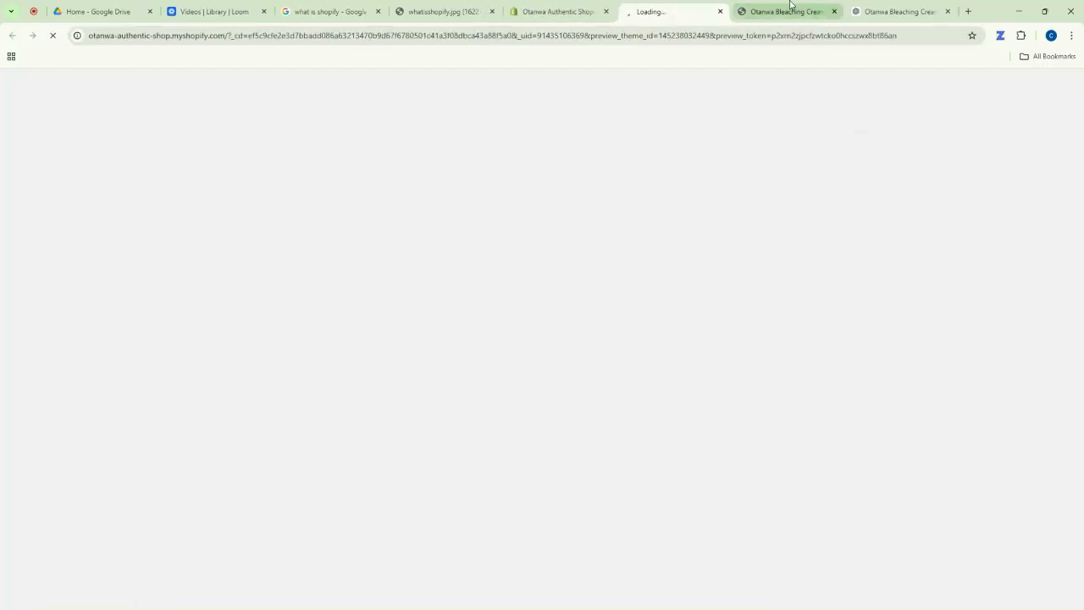
left_click(835, 12)
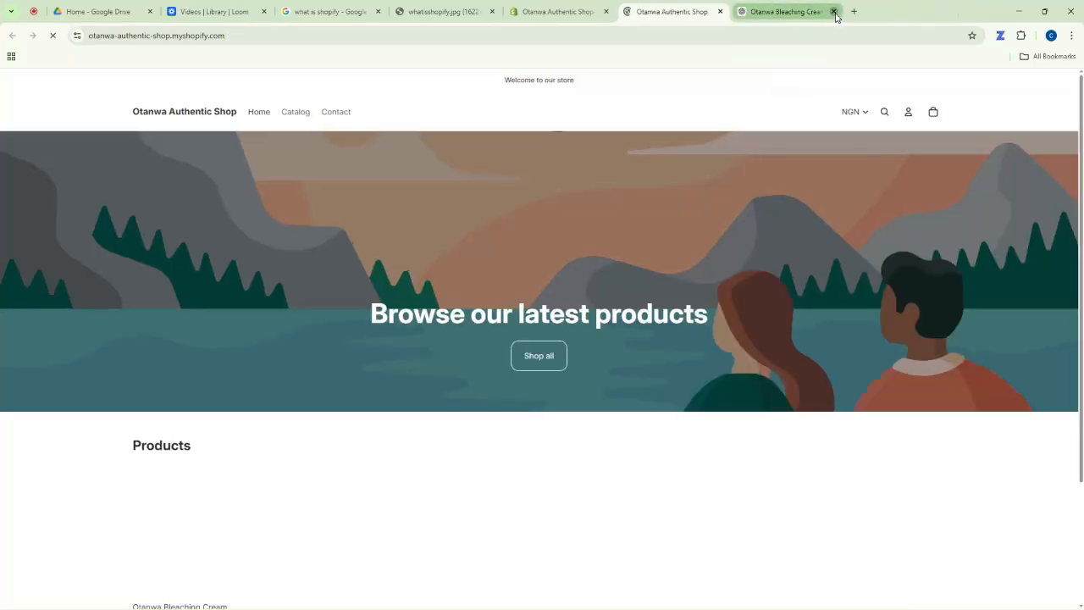
left_click(835, 12)
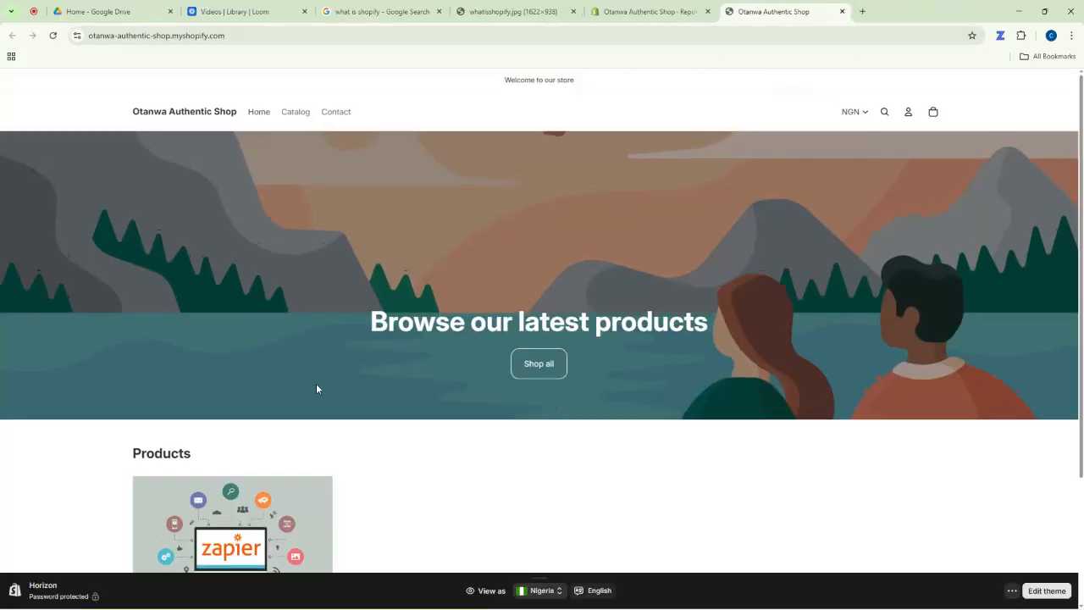
Look through the storefront's home, Catalog and Contact pages.
scroll(255, 398, "down", 2)
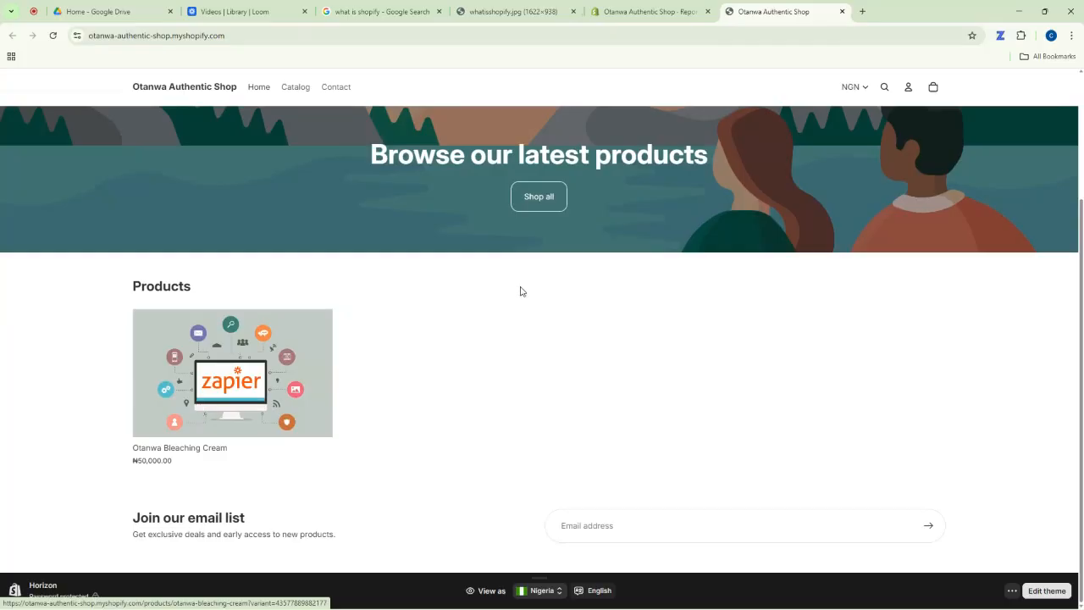
scroll(665, 297, "up", 2)
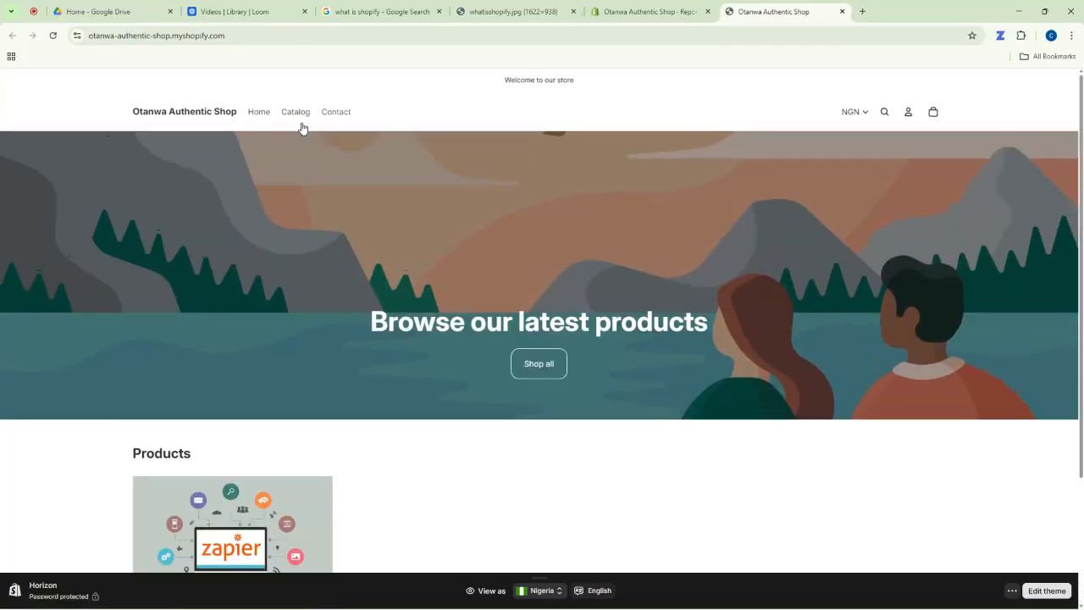
left_click(259, 116)
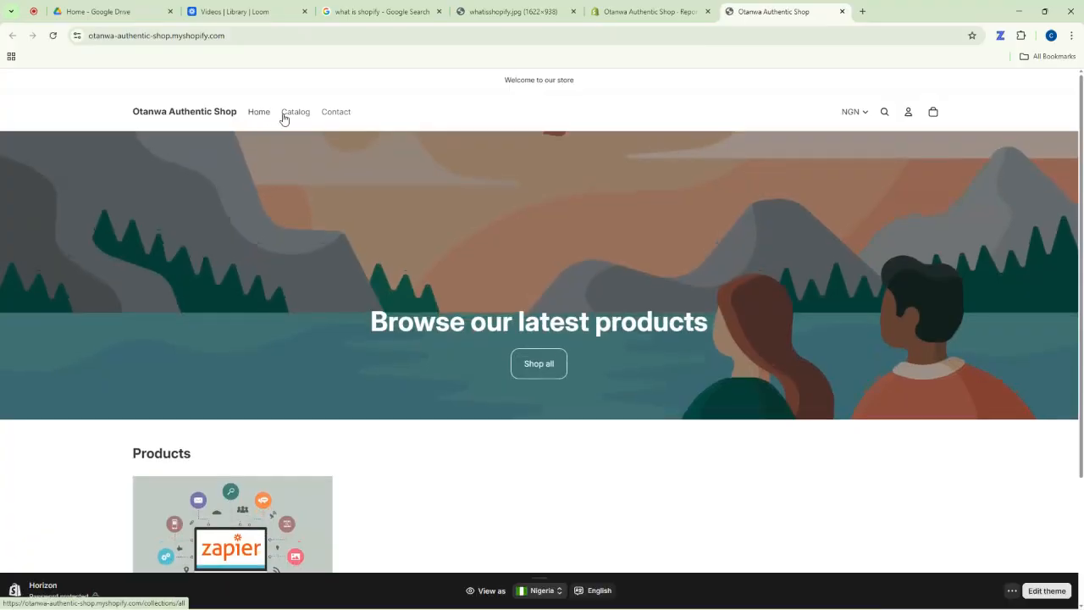
left_click(297, 113)
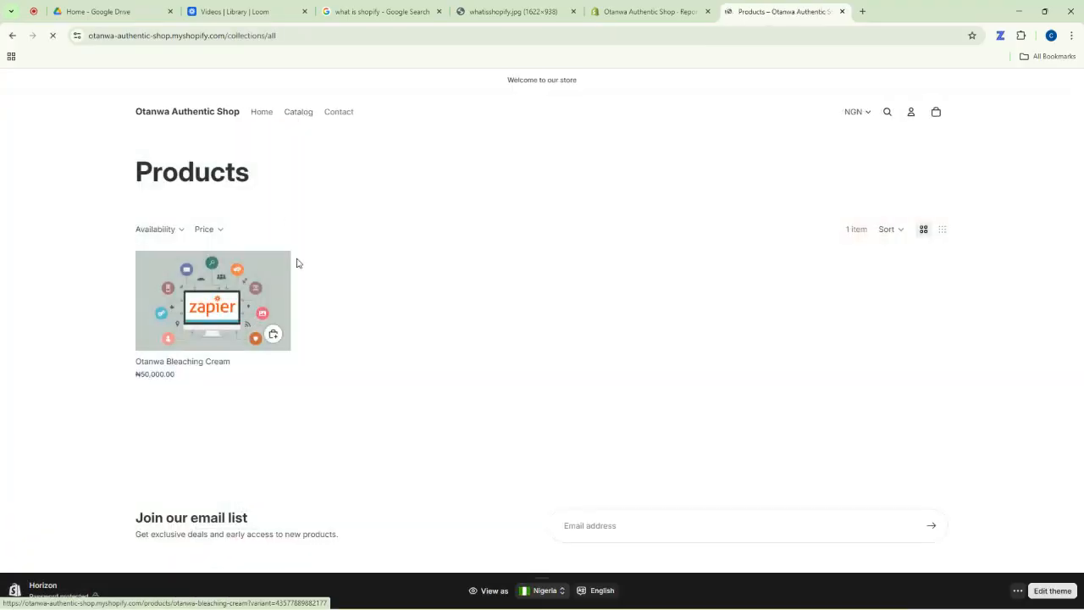
left_click(339, 112)
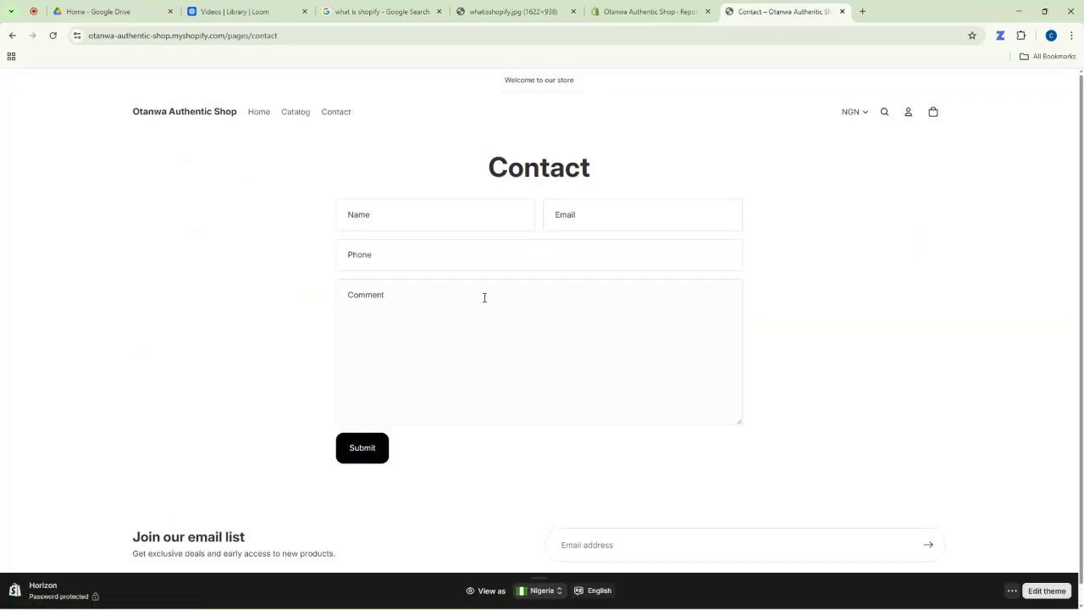
scroll(484, 297, "down", 1)
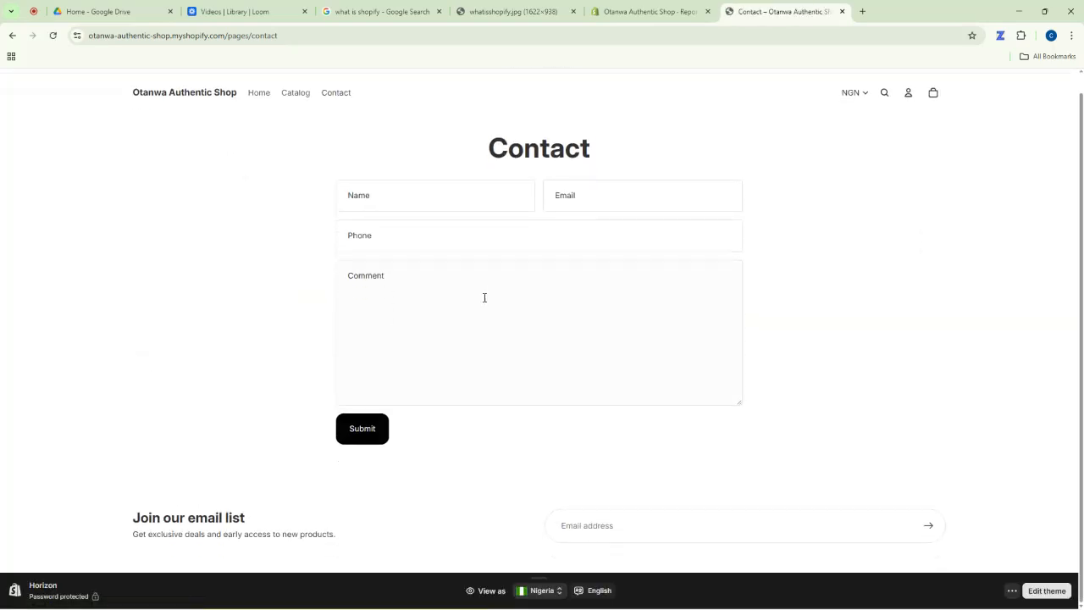
scroll(437, 290, "up", 1)
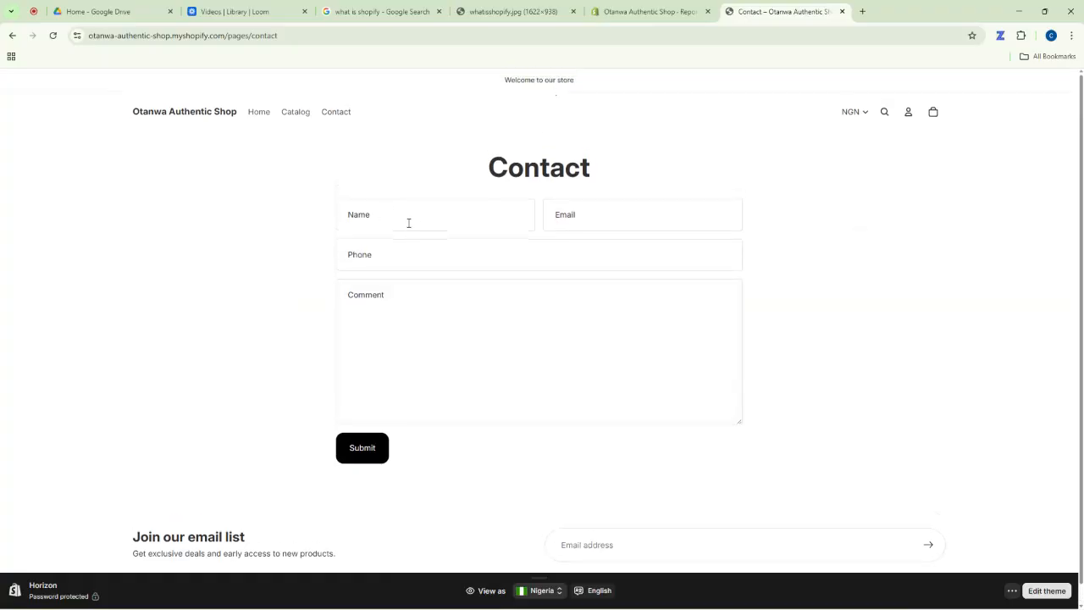
View the Otanwa Bleaching Cream product from the storefront's home page and try to buy it immediately.
left_click(262, 113)
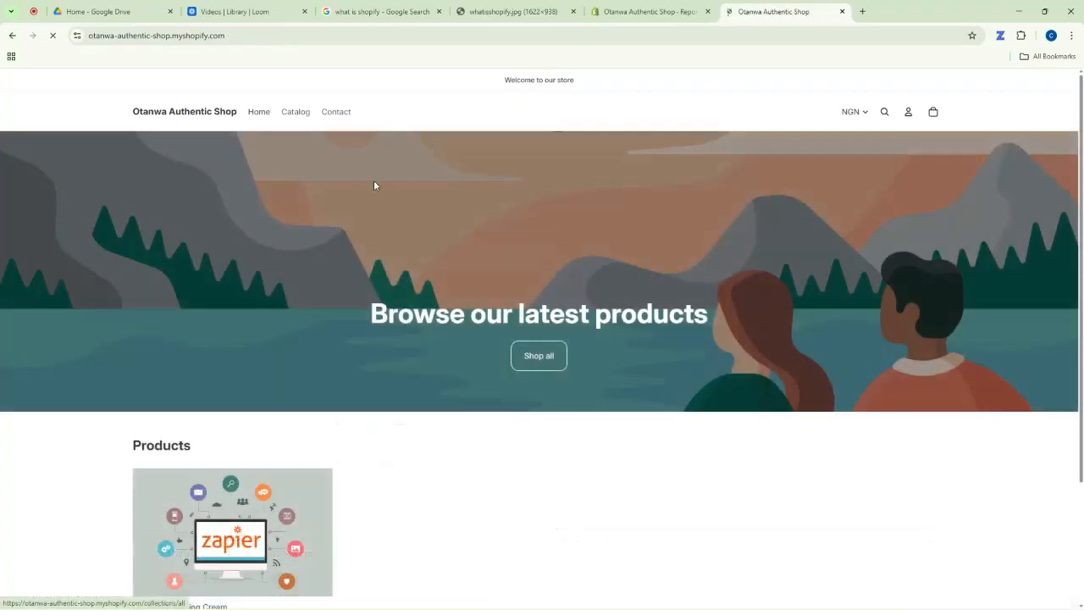
scroll(472, 267, "down", 2)
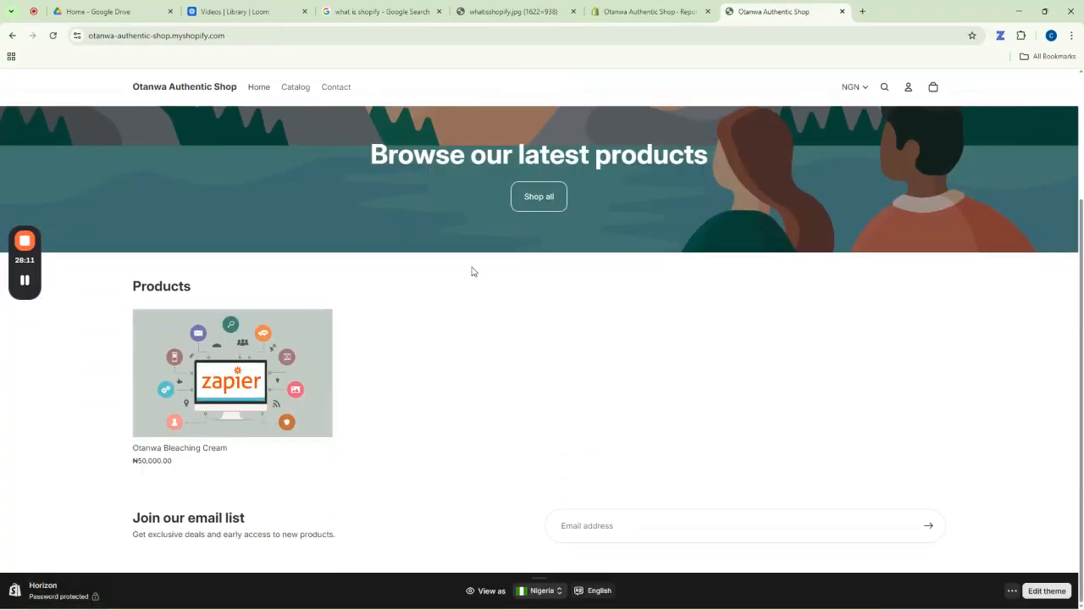
left_click(171, 451)
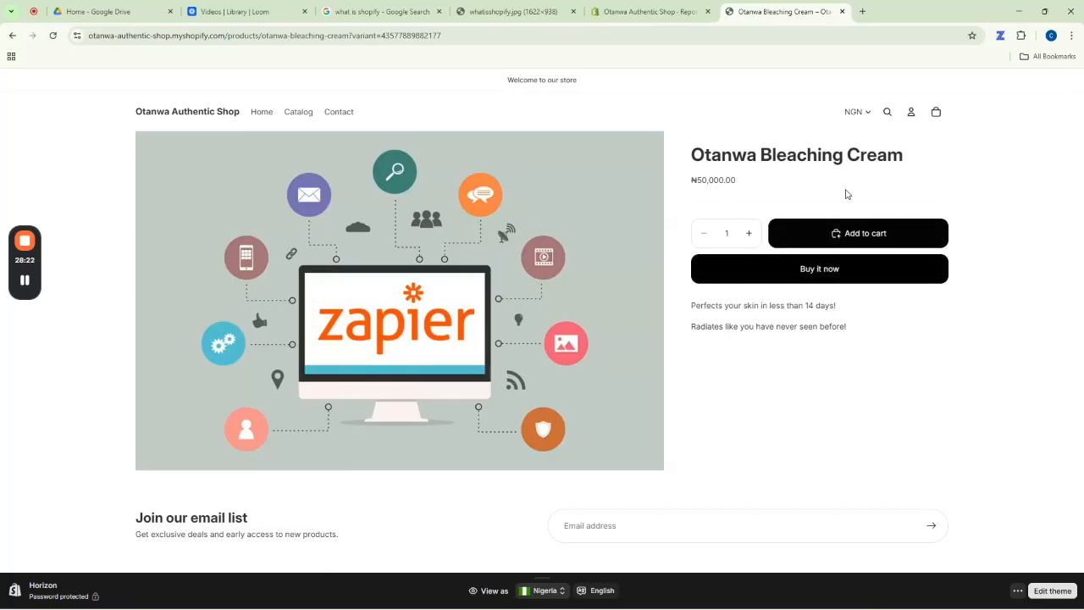
left_click(817, 271)
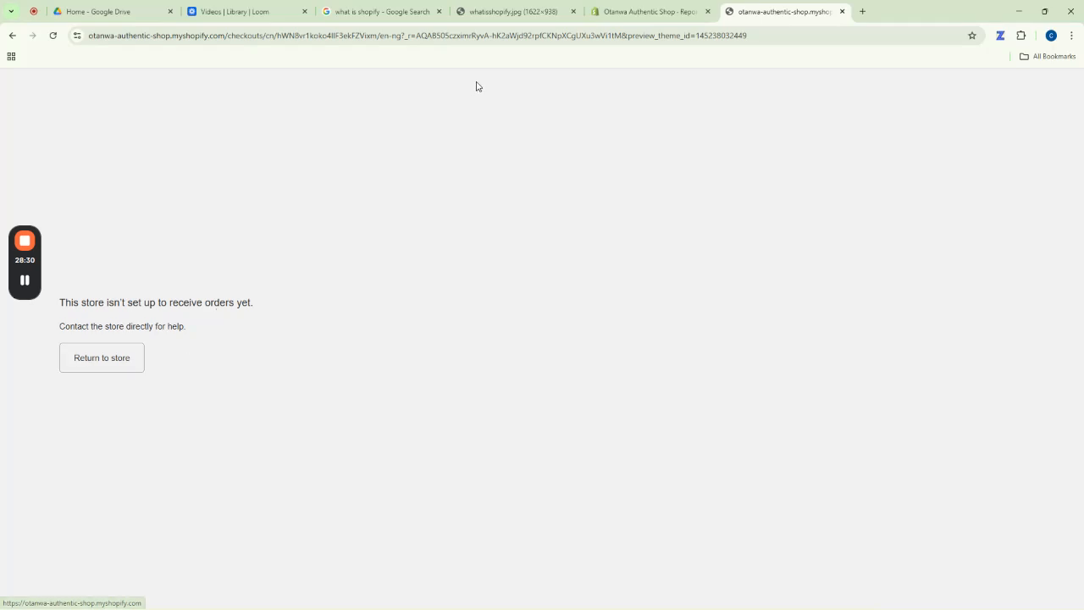
Return to the store admin and start a new online store page titled Terms and Conditions.
left_click(661, 11)
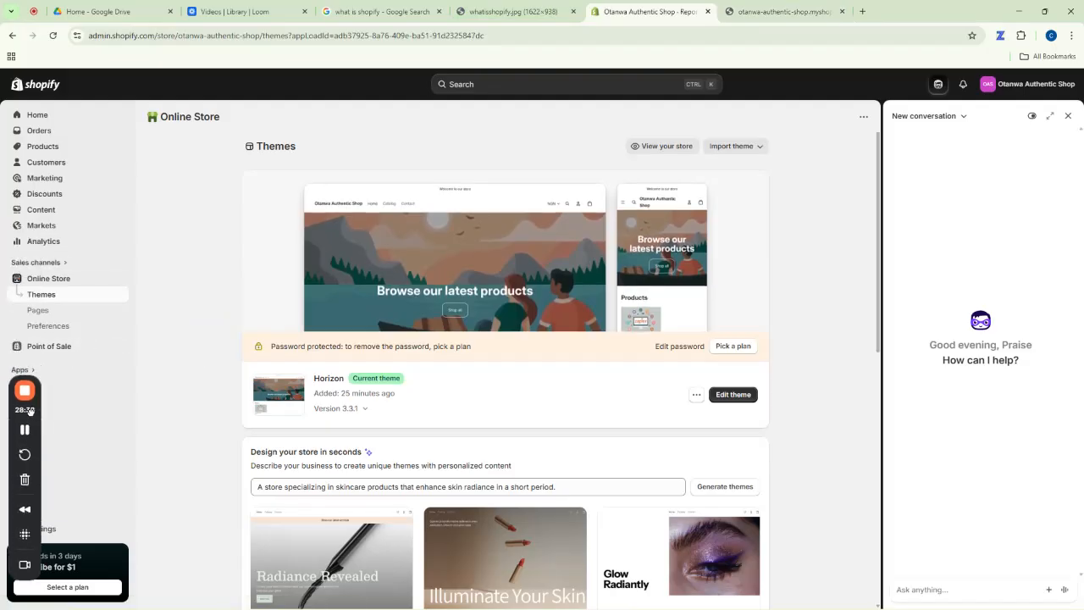
left_click(38, 310)
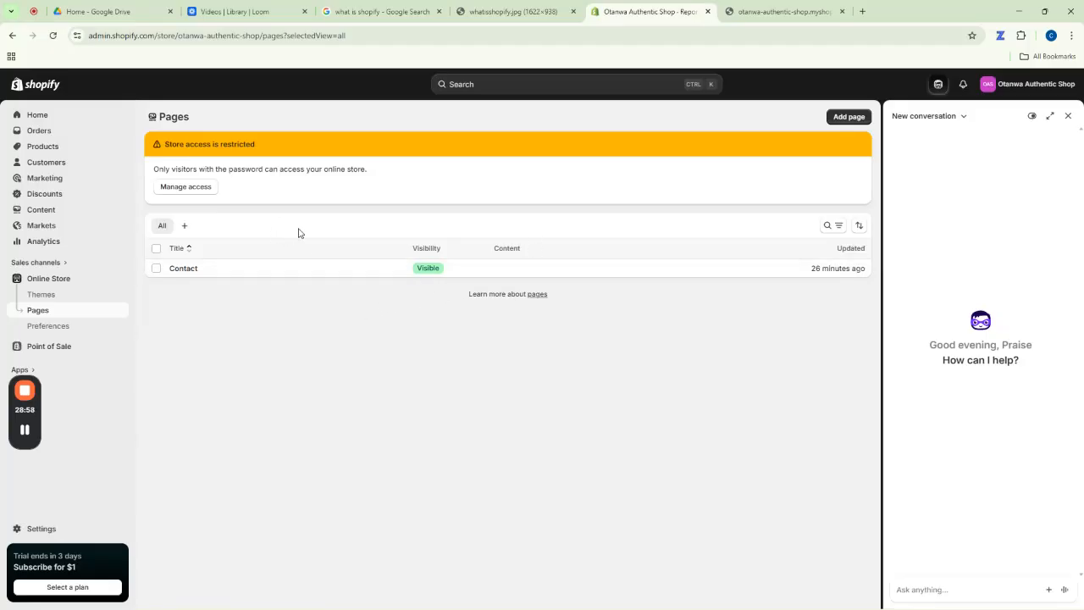
left_click(854, 118)
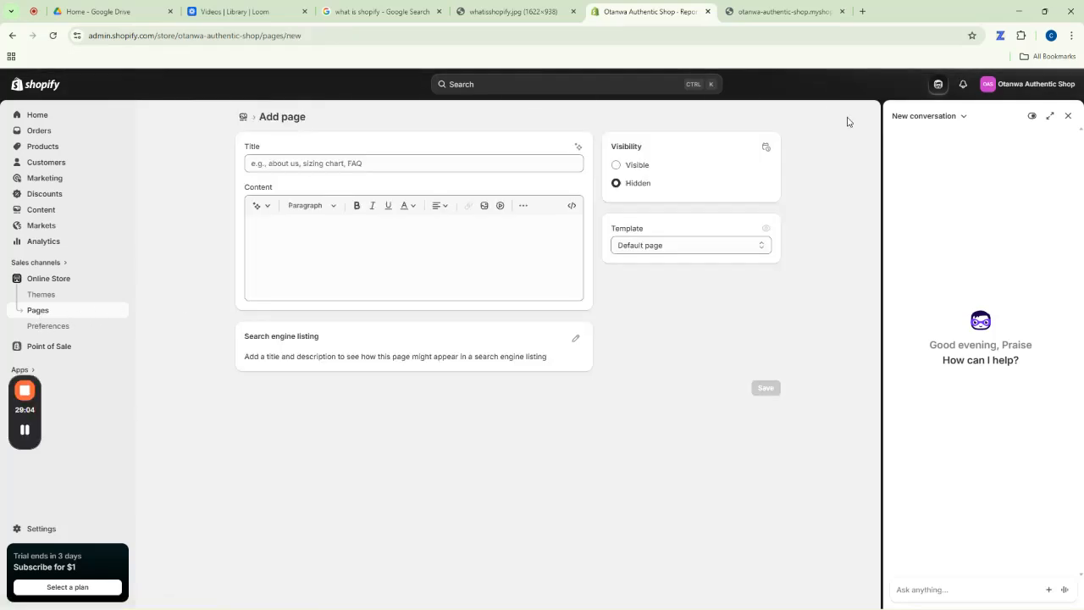
left_click(291, 164)
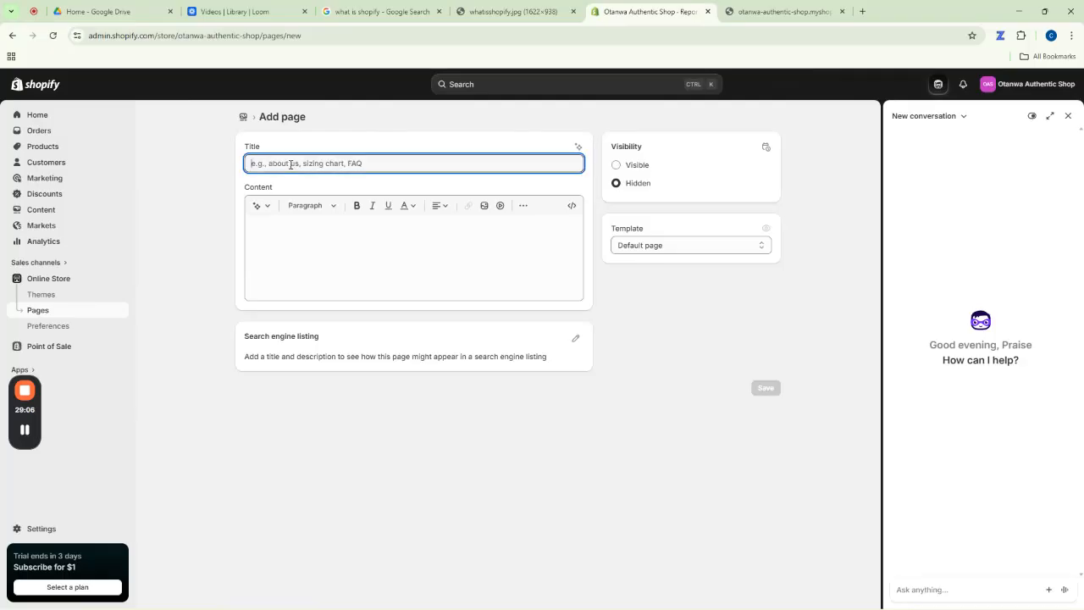
type("Terms")
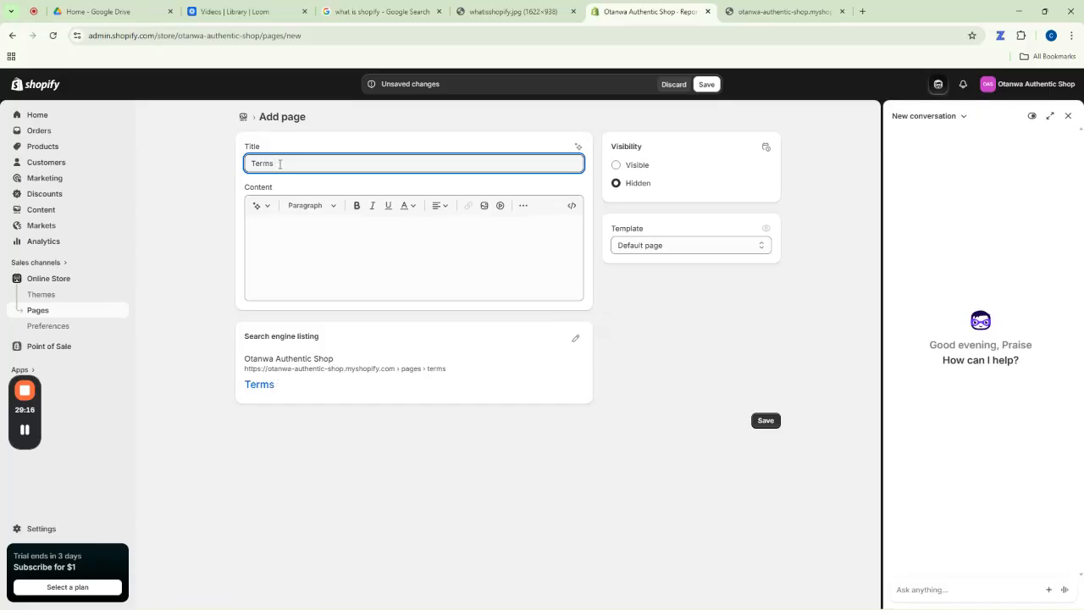
type("and")
key("BackSpace")
key("BackSpace")
key("BackSpace")
key("BackSpace")
type("nditions")
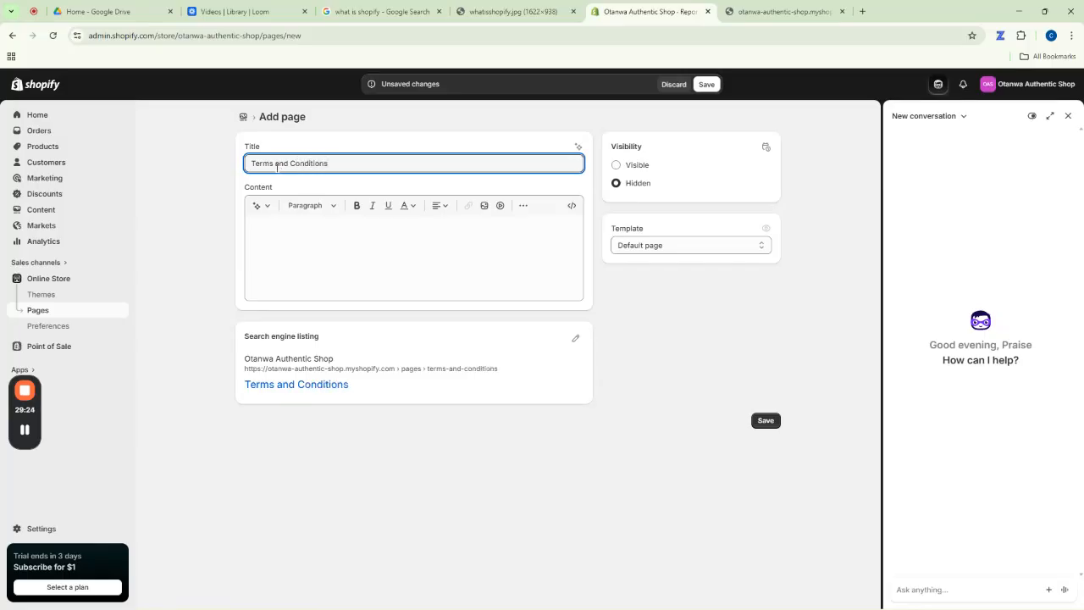
Switch to the storefront tab and open ChatGPT there in place of the unavailable checkout page.
left_click(319, 270)
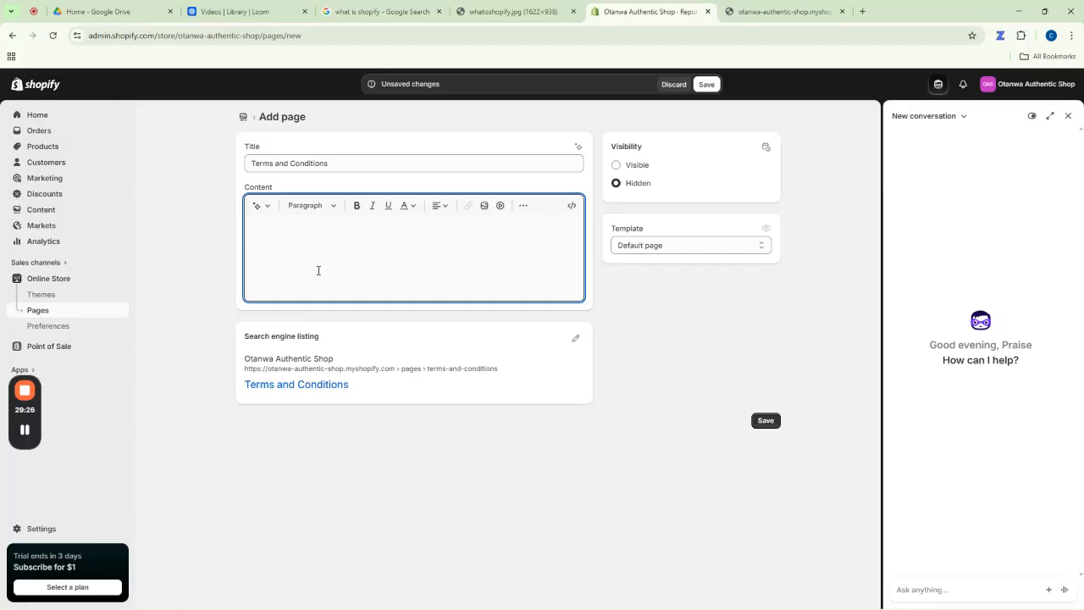
left_click(781, 11)
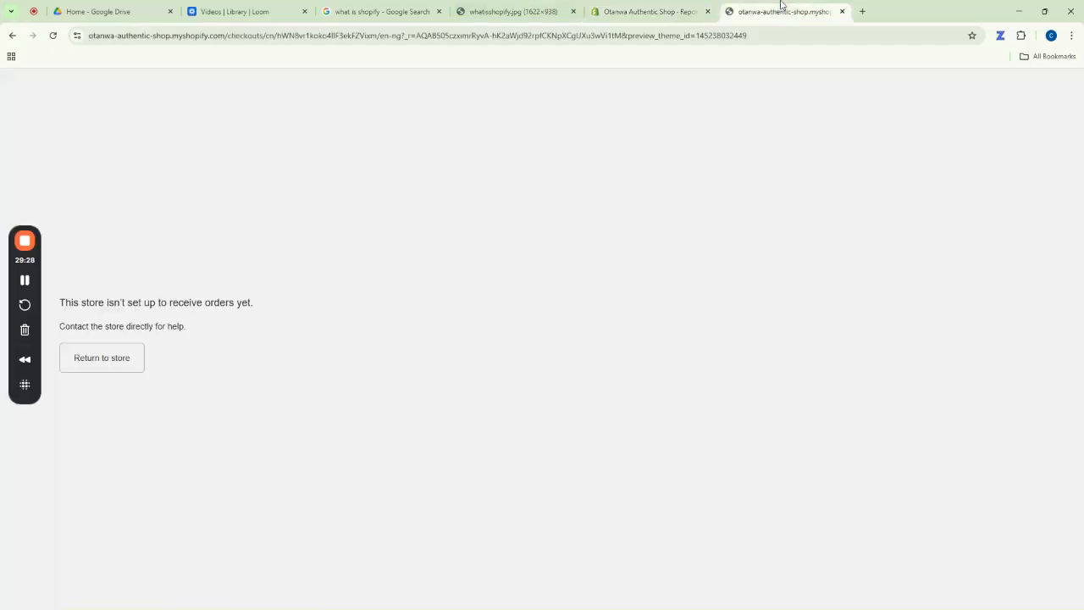
left_click(751, 35)
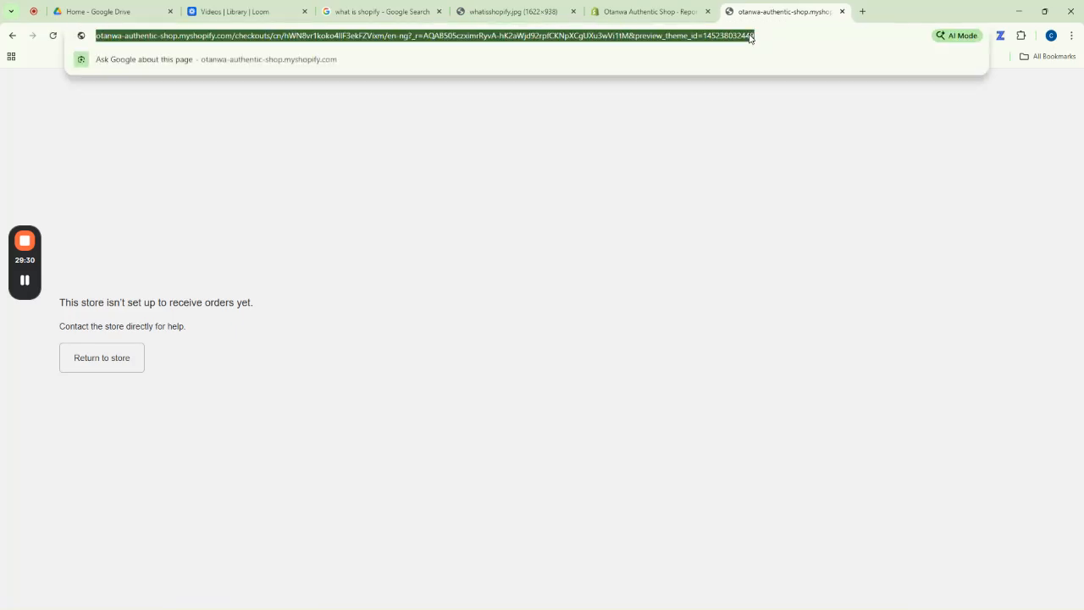
type("chat")
key("Return")
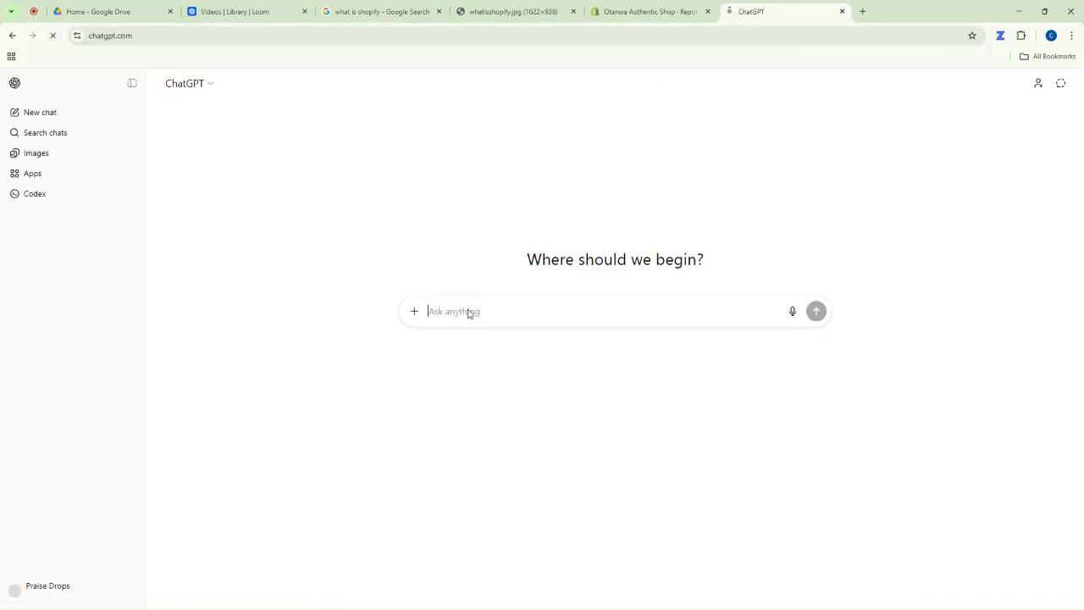
Ask ChatGPT to "give me content for "terms and Conditions" page for my shopify store".
type("gi")
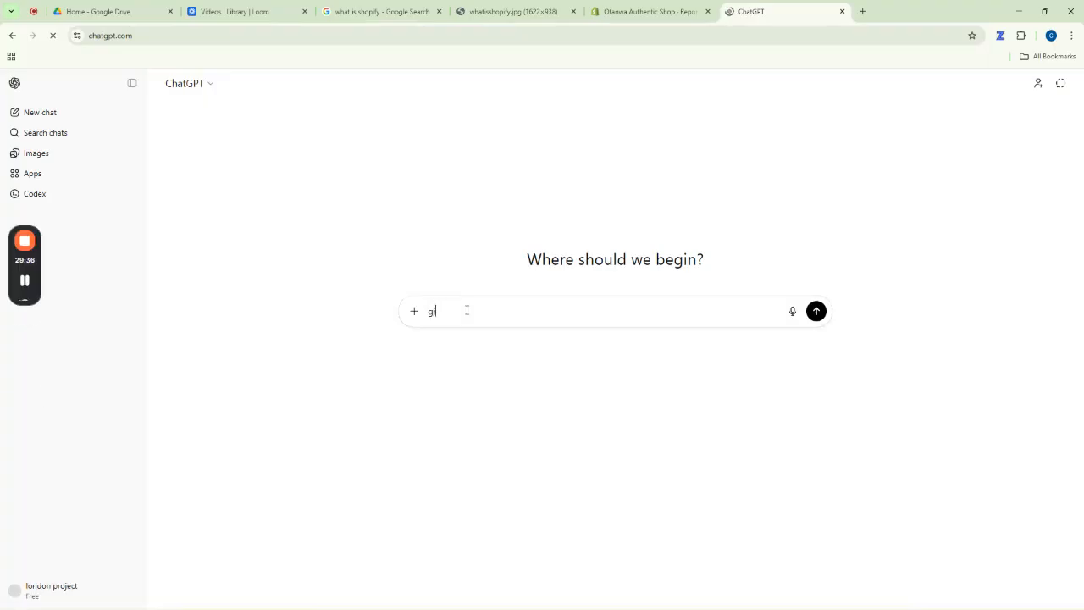
type("ve")
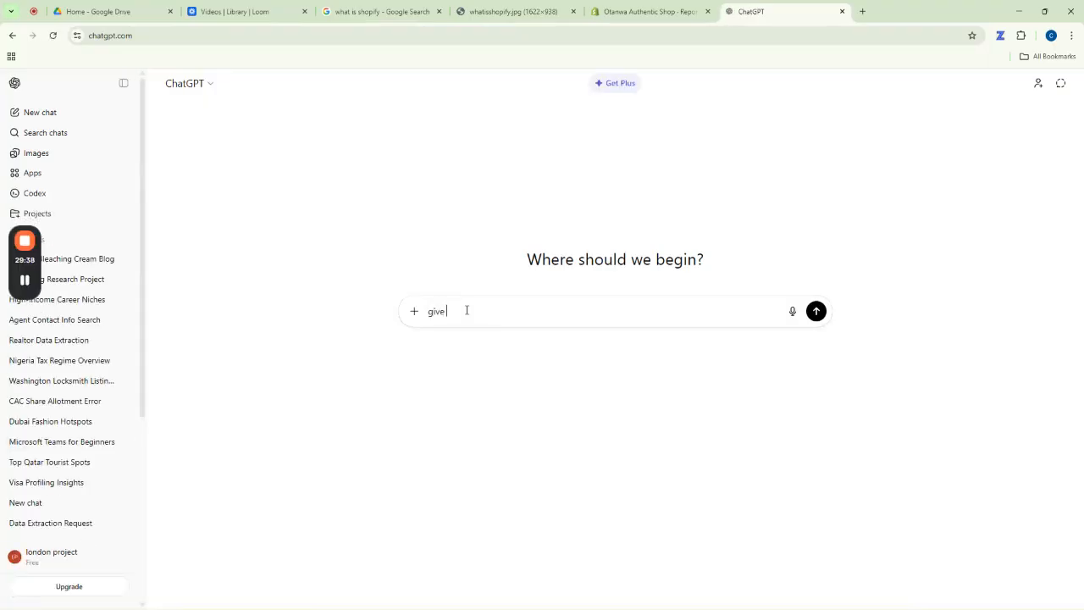
type(" me")
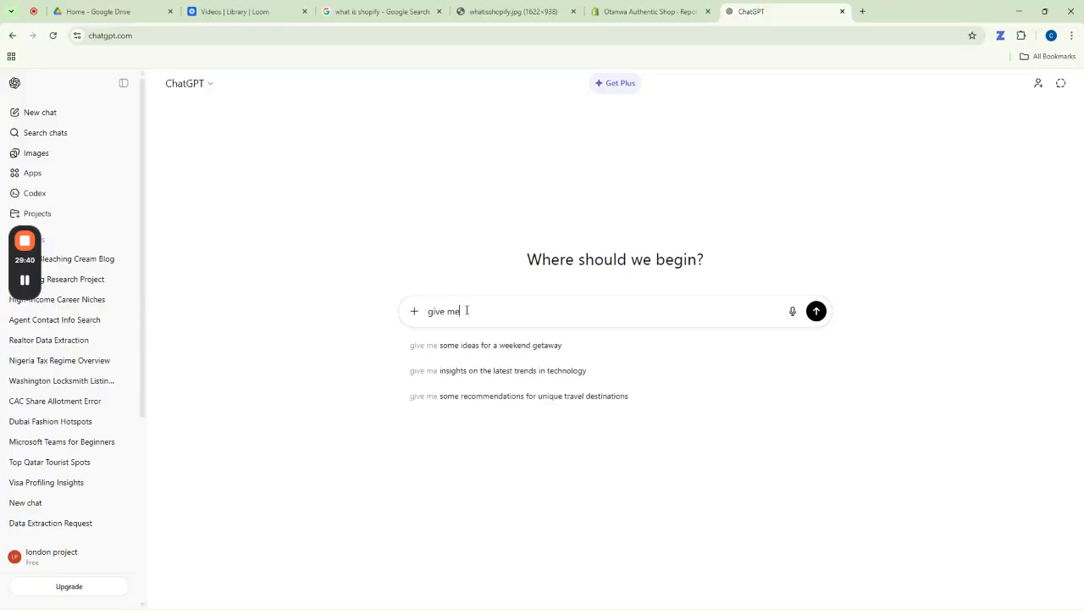
type(" dont")
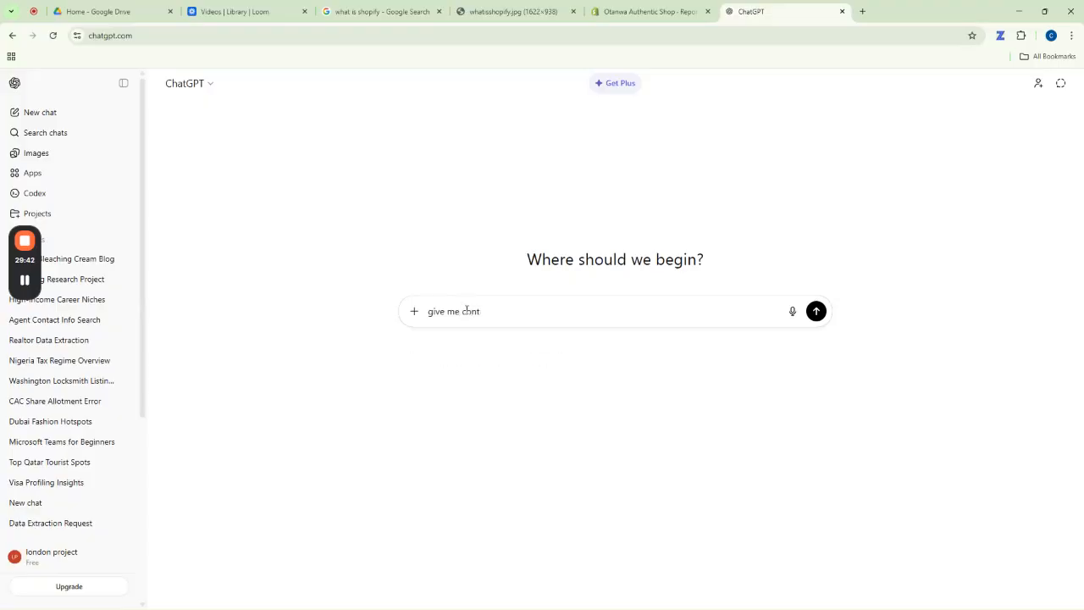
type("rnt for \"terms and Conditions")
type("page for m")
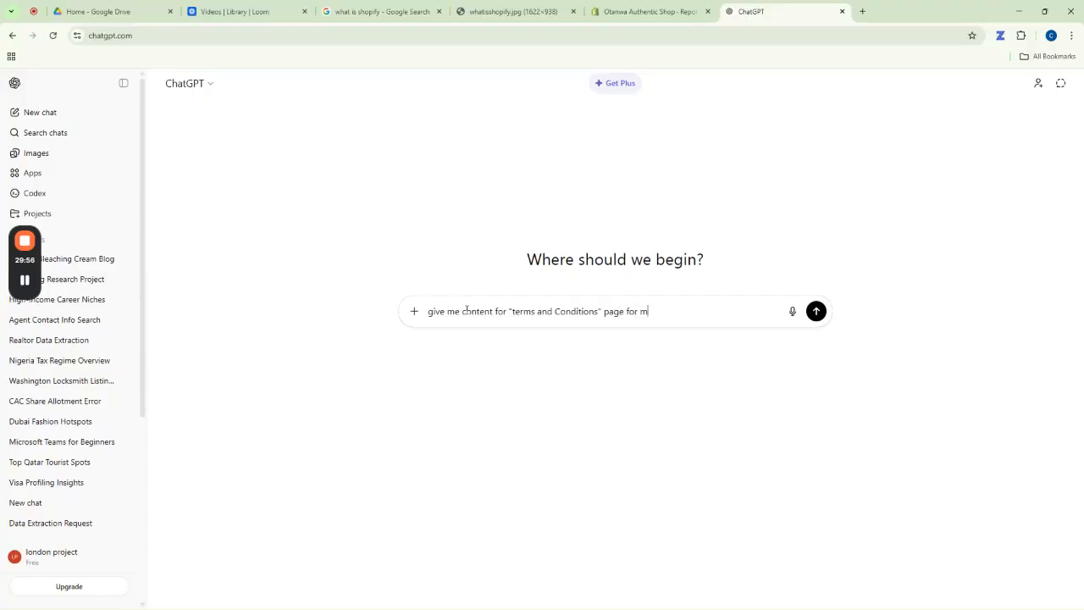
type("y shopify s")
type("tore")
key("Return")
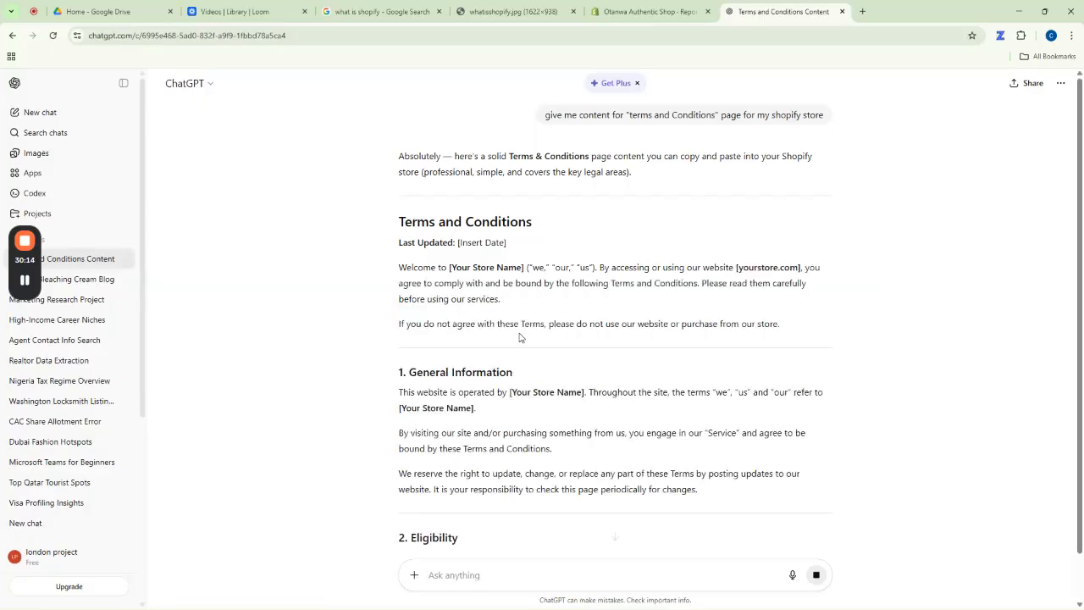
Read through the sections of the generated Terms and Conditions answer and return to its beginning.
scroll(520, 336, "down", 2)
scroll(520, 336, "down", 3)
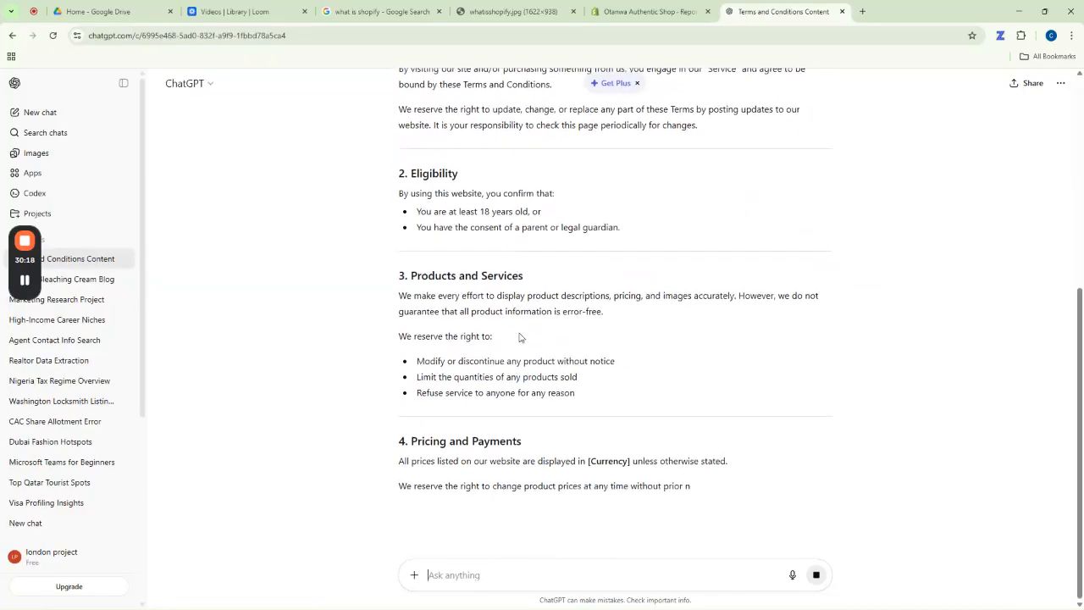
scroll(520, 336, "down", 2)
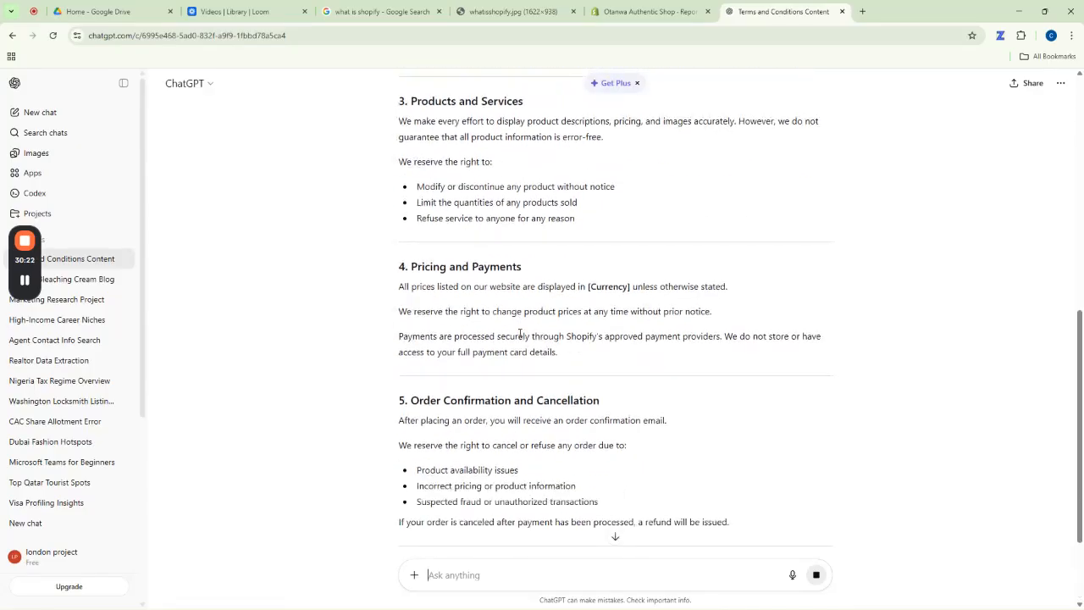
scroll(520, 334, "down", 3)
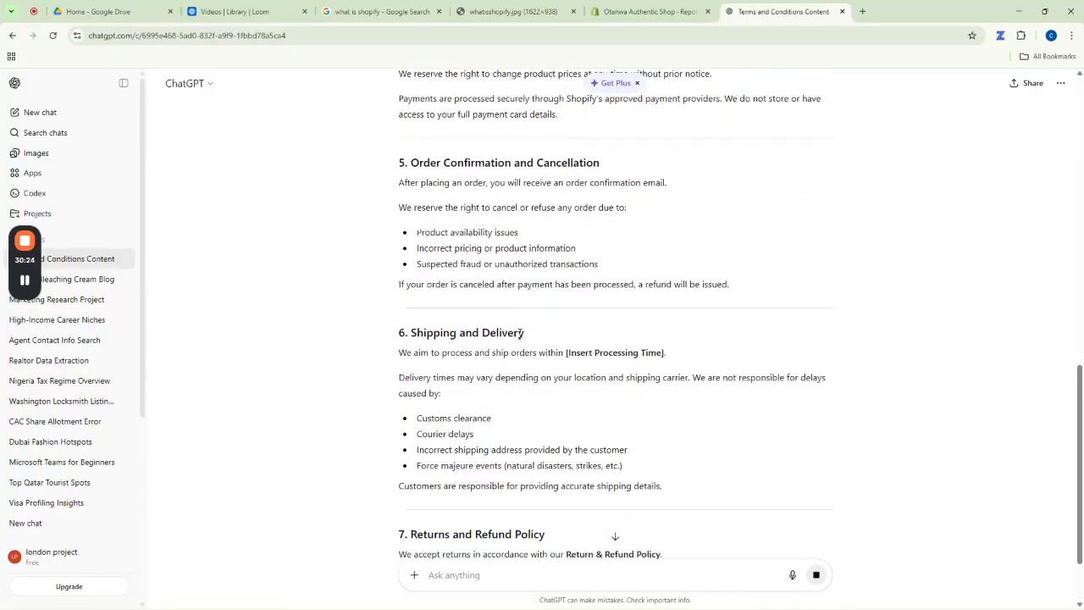
scroll(520, 334, "down", 2)
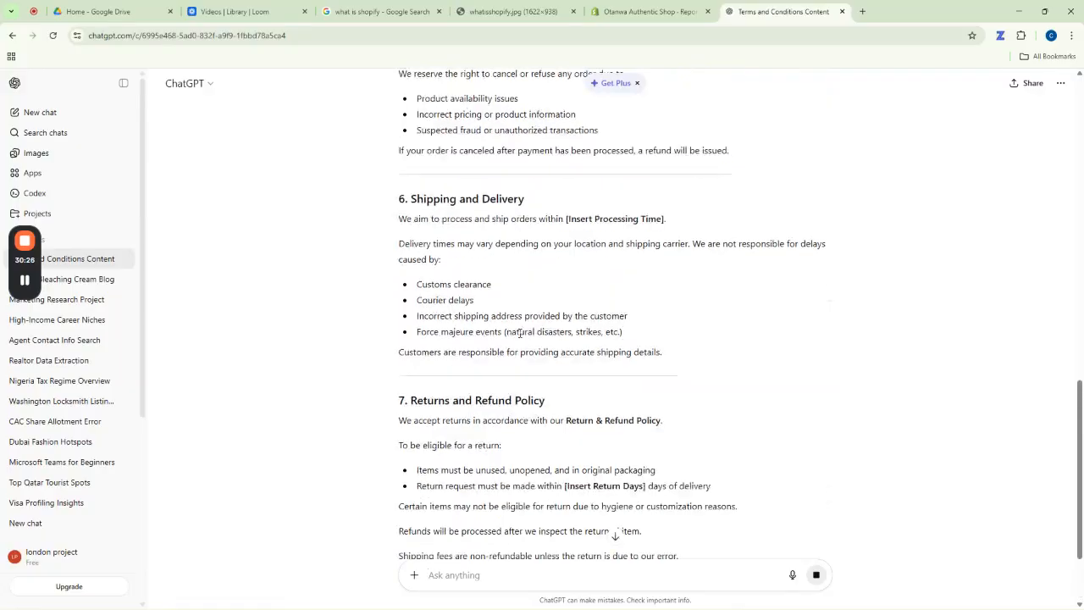
scroll(520, 334, "down", 3)
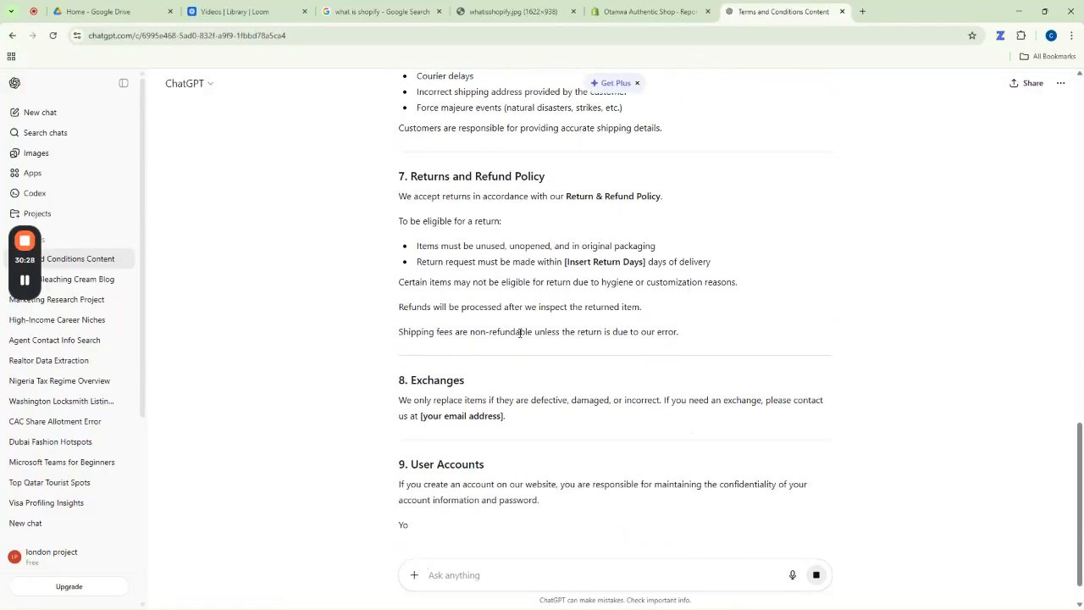
scroll(517, 327, "up", 15)
scroll(508, 316, "up", 3)
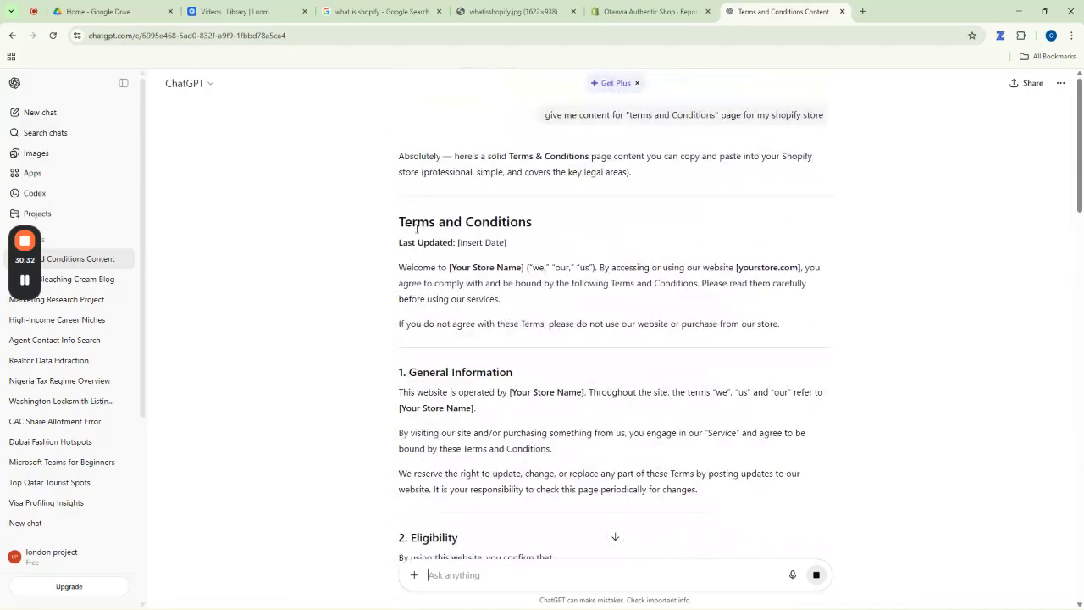
Copy the generated text from the Terms and Conditions heading through the end of section 18, Contact Information.
left_click_drag(400, 221, 527, 428)
scroll(431, 305, "down", 15)
scroll(454, 328, "down", 9)
scroll(458, 333, "down", 3)
scroll(457, 336, "down", 3)
scroll(458, 324, "down", 1)
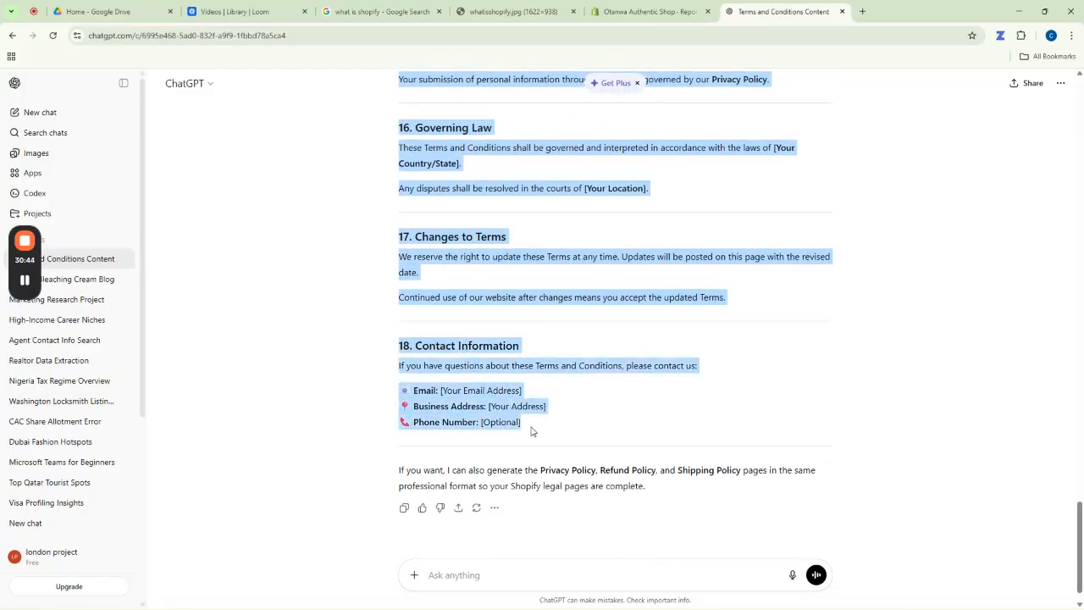
right_click(480, 408)
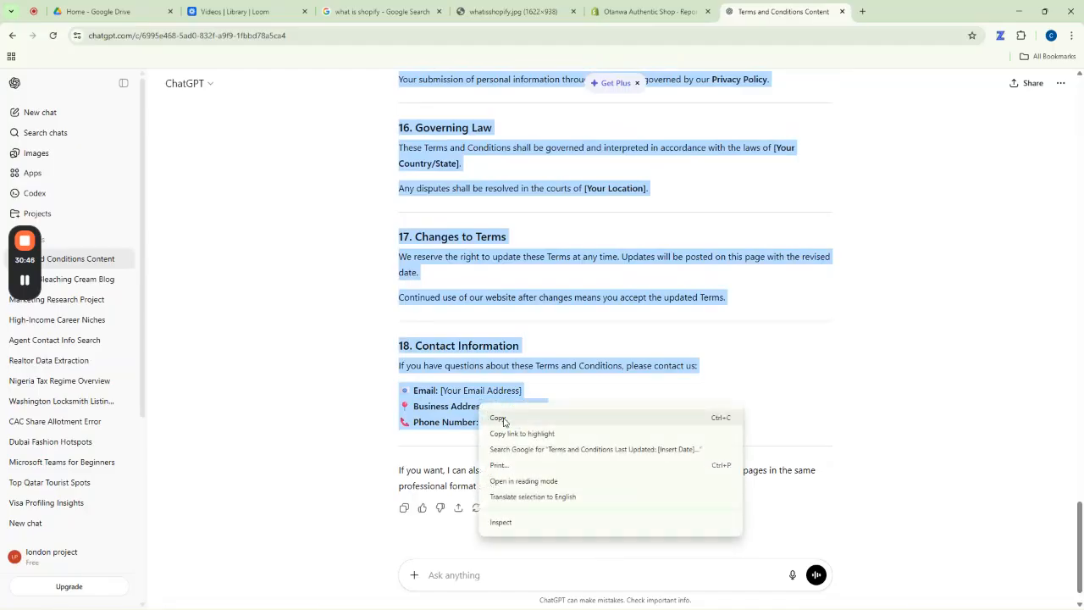
left_click(500, 417)
Open Notepad and paste the copied Terms and Conditions text into a new untitled tab.
mouse_move(753, 598)
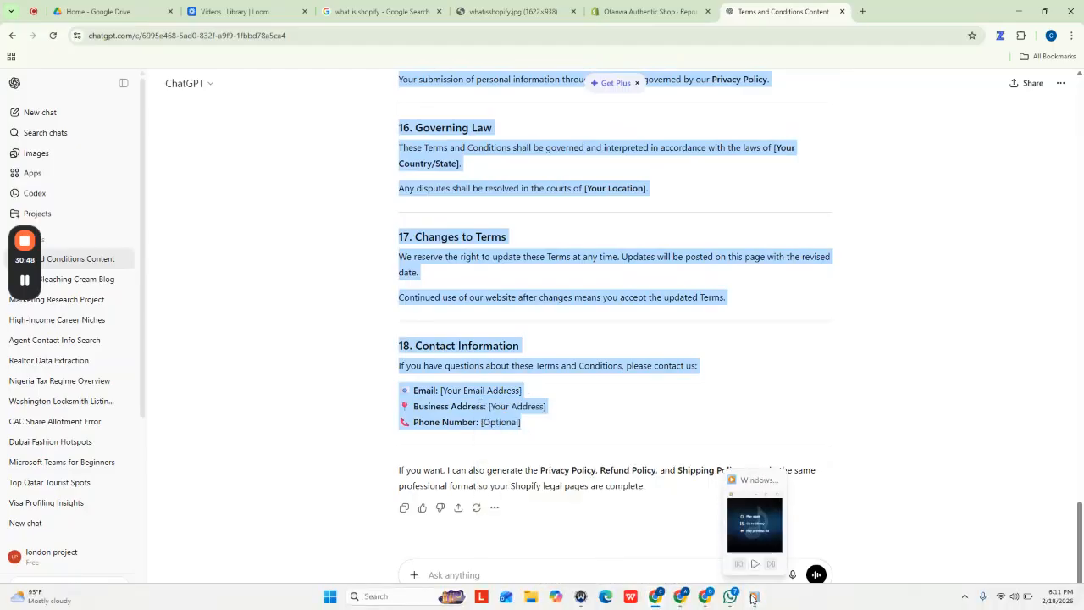
key("super")
type("note")
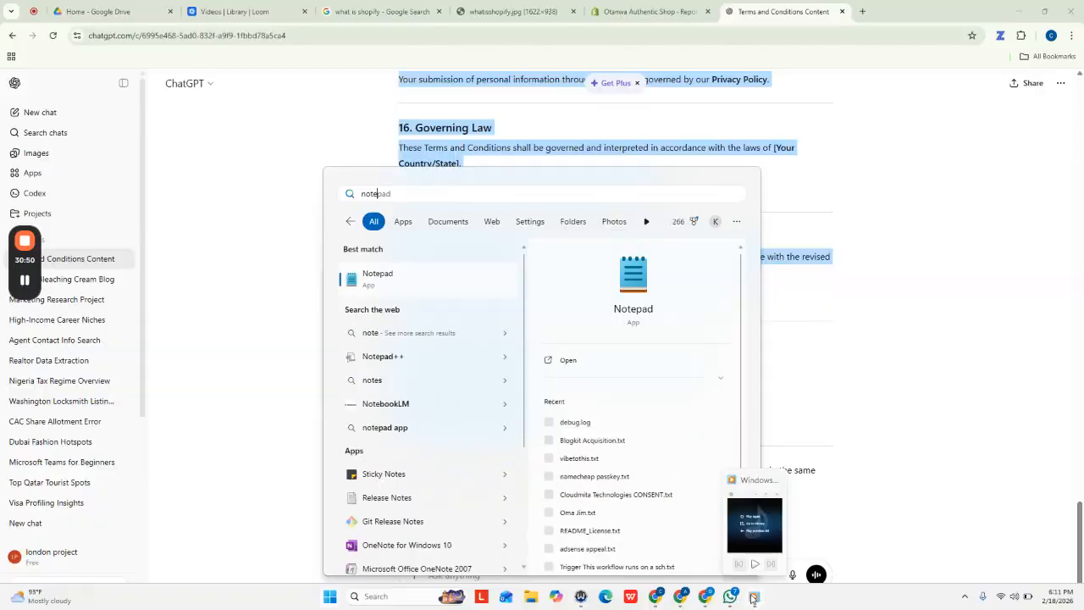
left_click(400, 289)
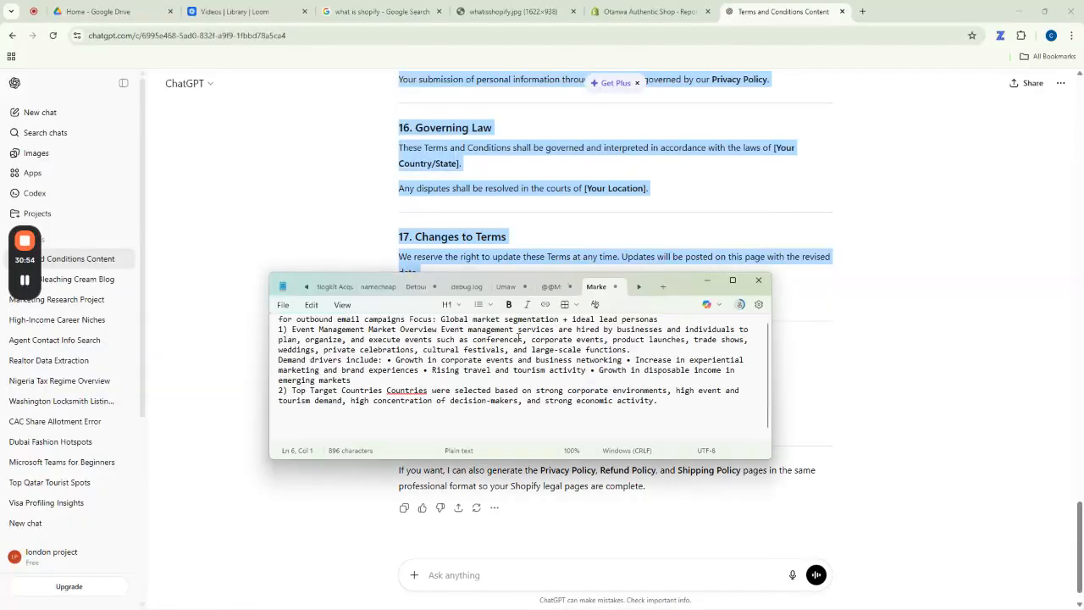
left_click(663, 287)
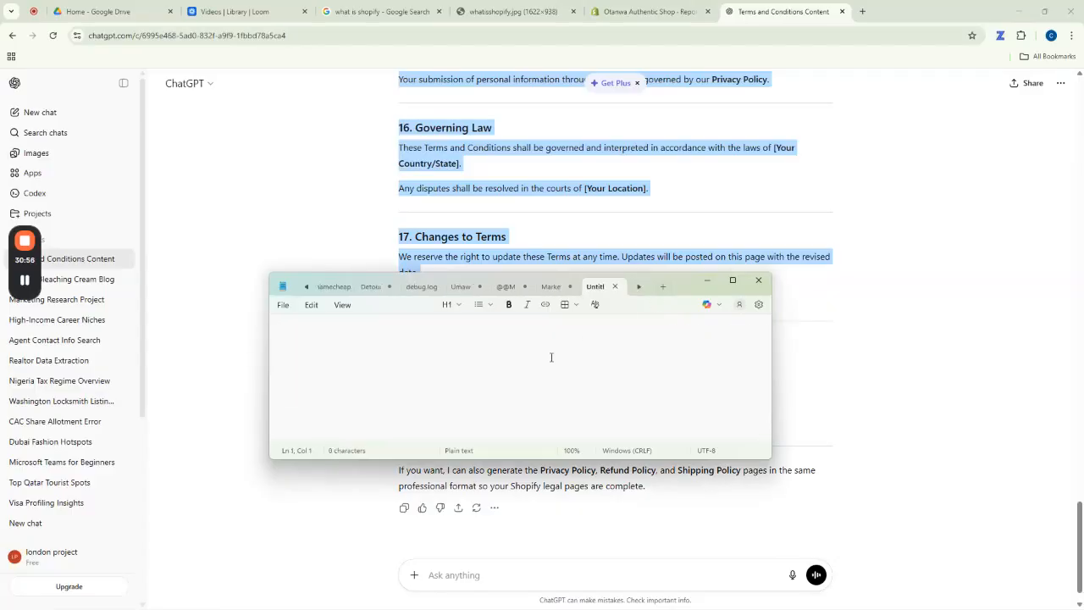
key("ctrl+v")
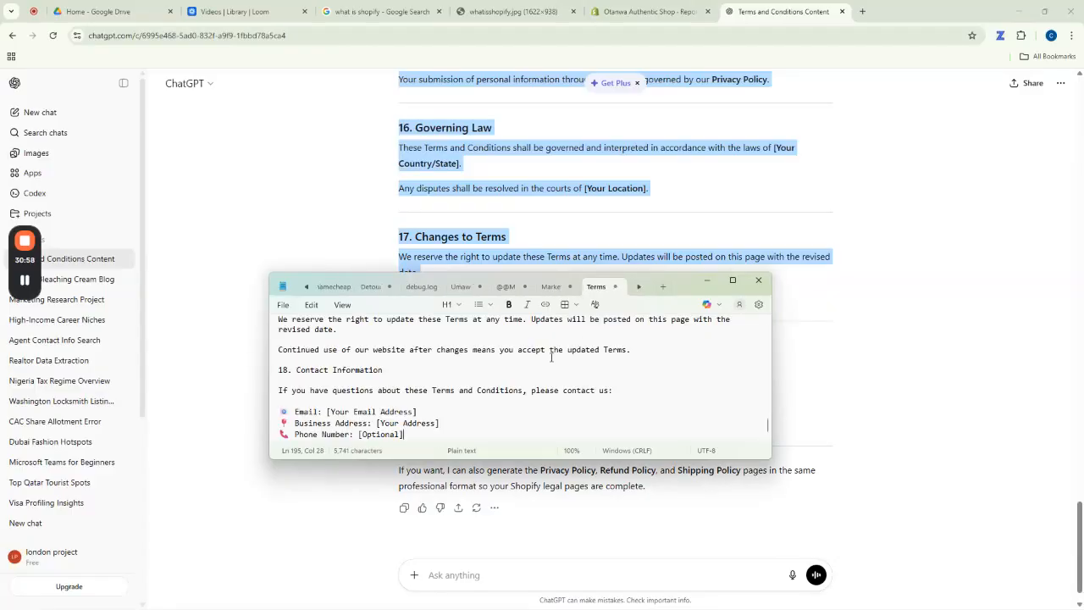
Transfer the entire plain text from Notepad into the content of the new Shopify page and check its beginning.
key("ctrl+a")
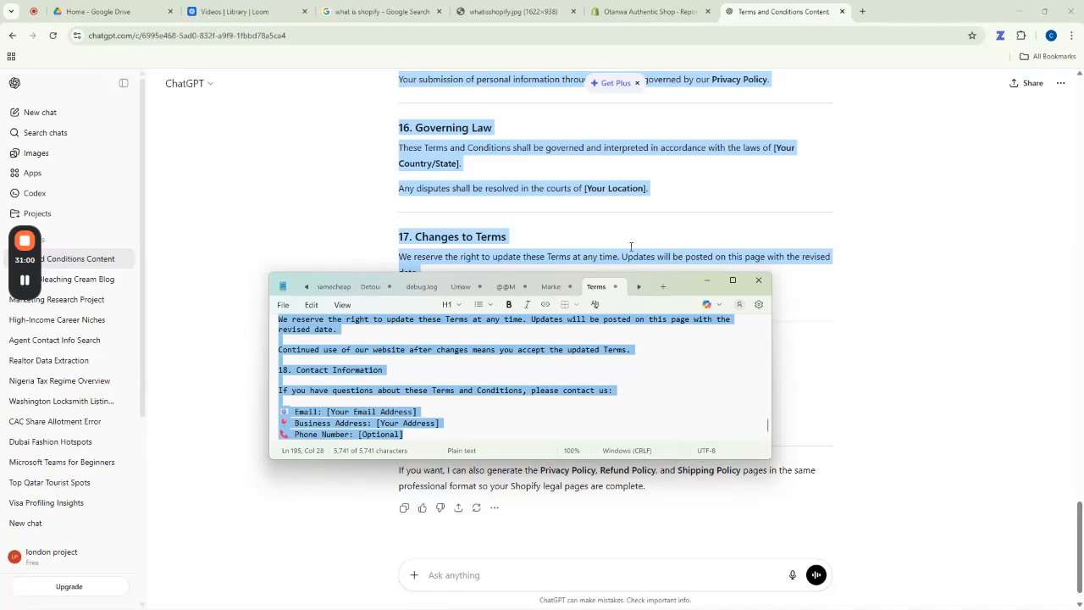
left_click(650, 6)
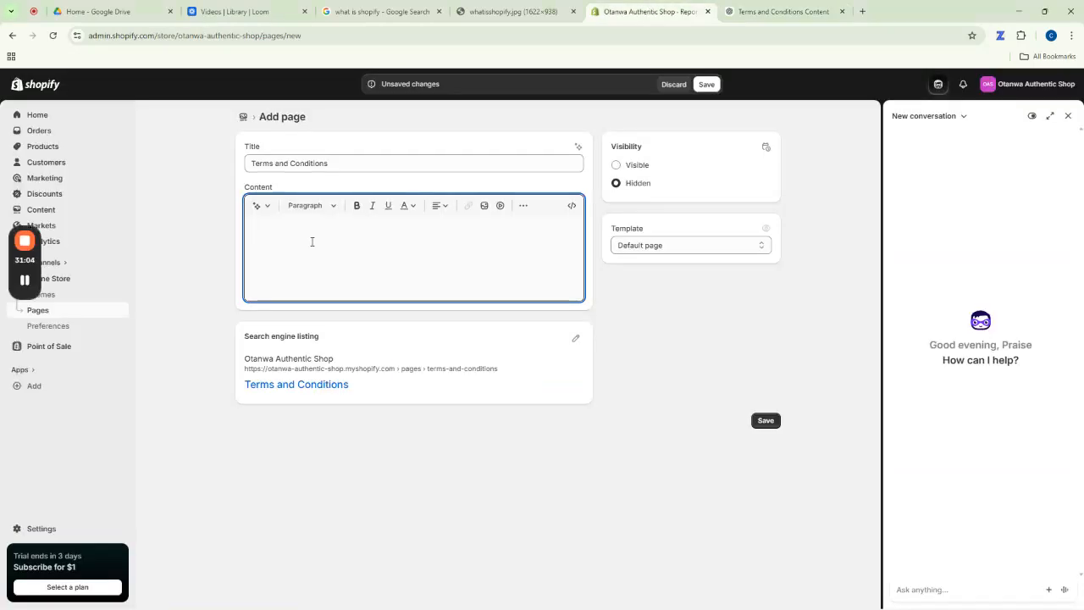
key("ctrl+v")
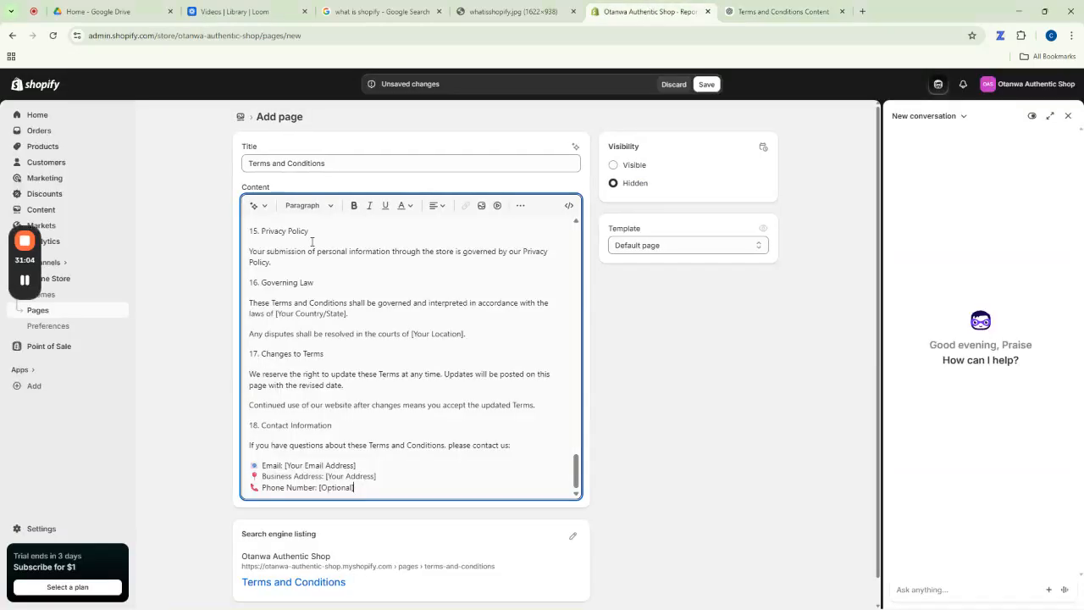
scroll(411, 386, "up", 20)
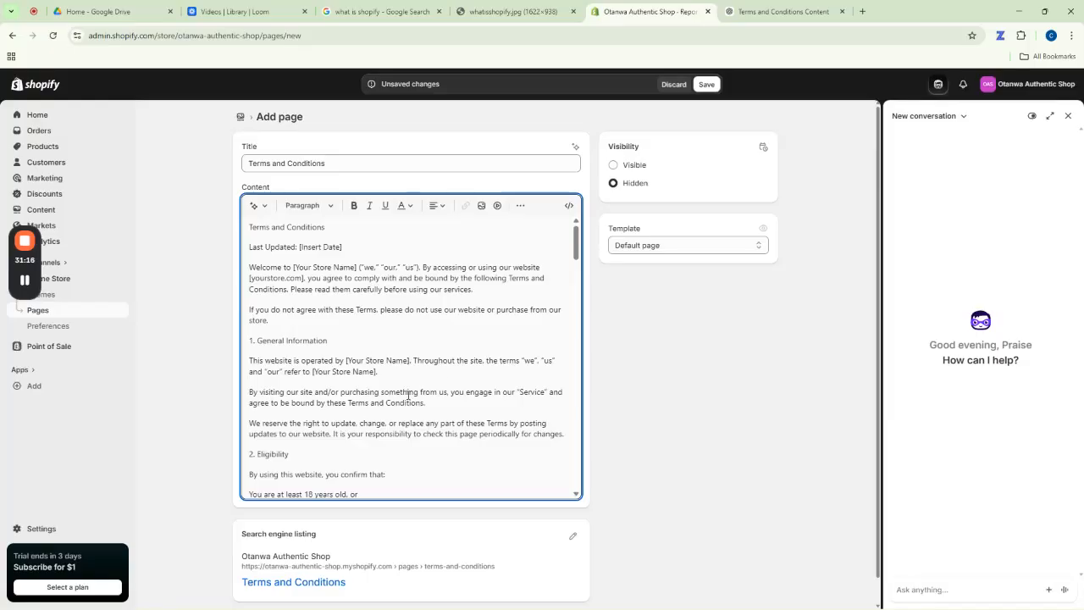
Set the Terms and Conditions page to Visible, keep the Default page template, and save the page.
left_click(613, 166)
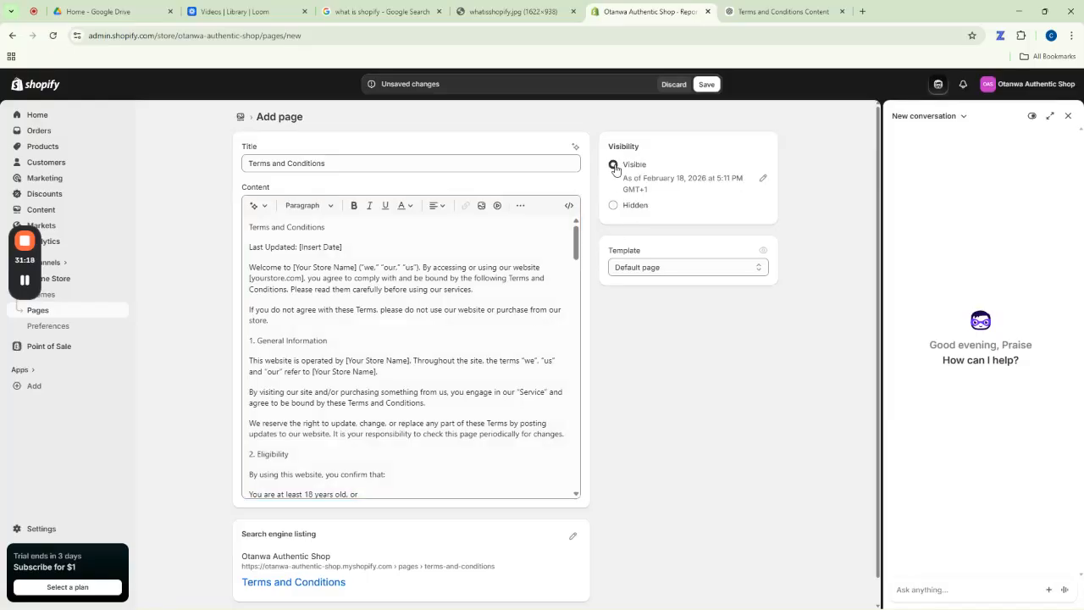
left_click(630, 273)
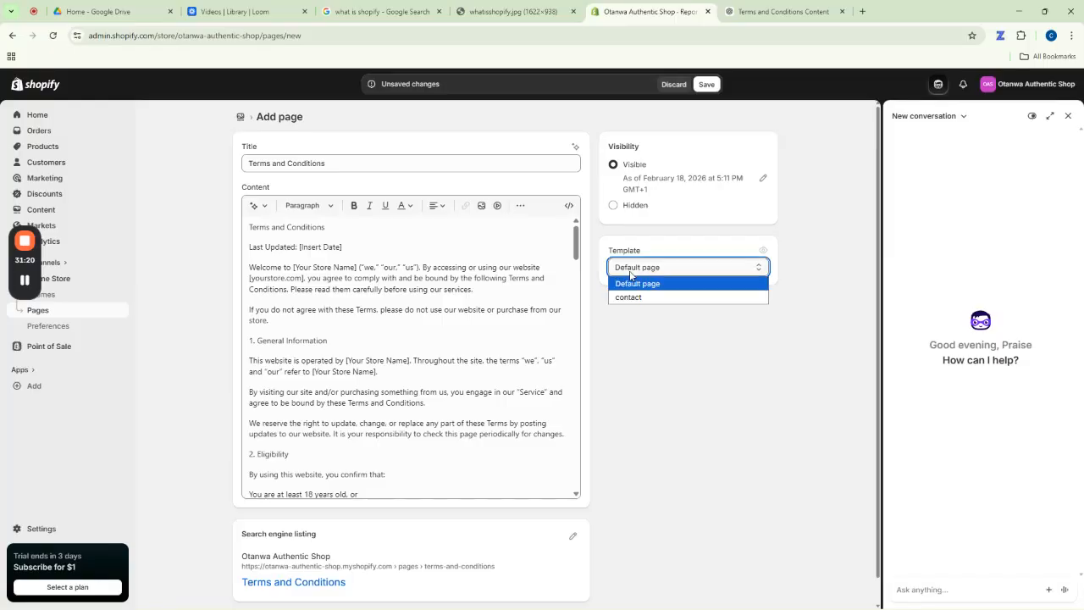
left_click(632, 329)
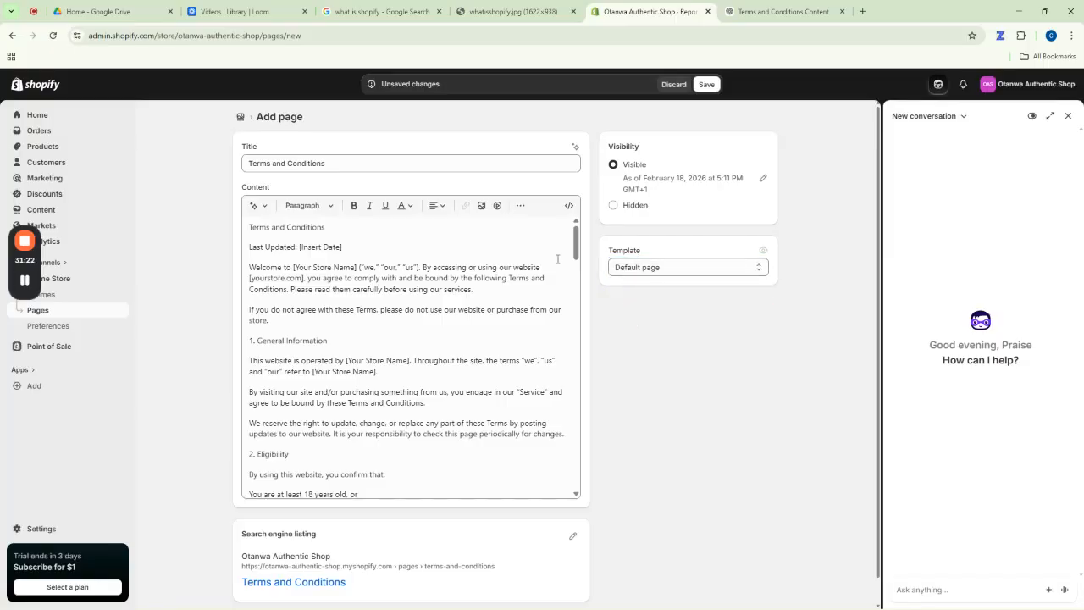
scroll(412, 302, "down", 20)
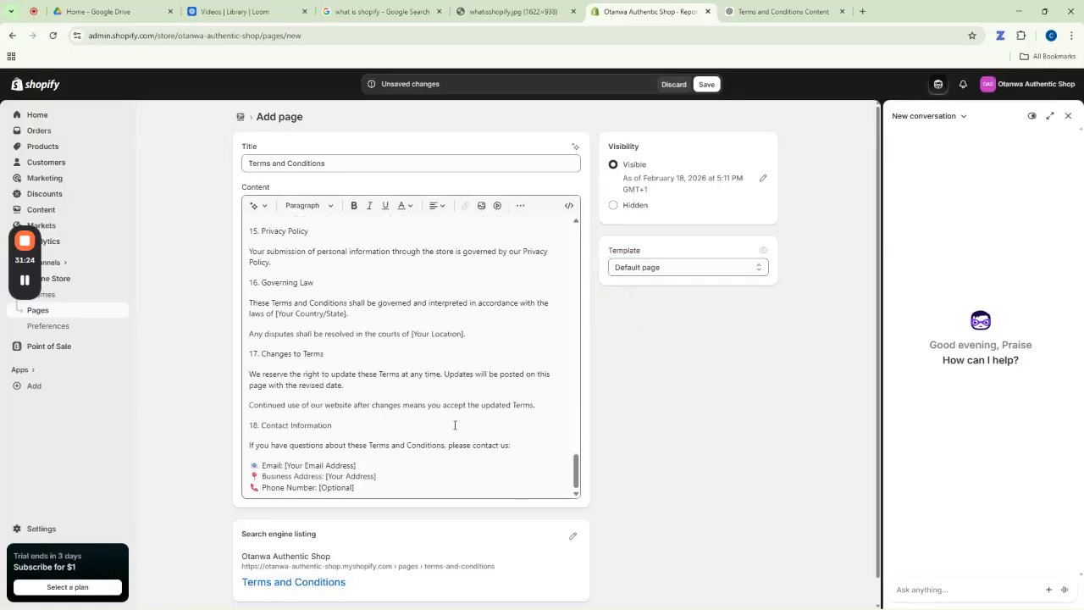
scroll(471, 424, "down", 1)
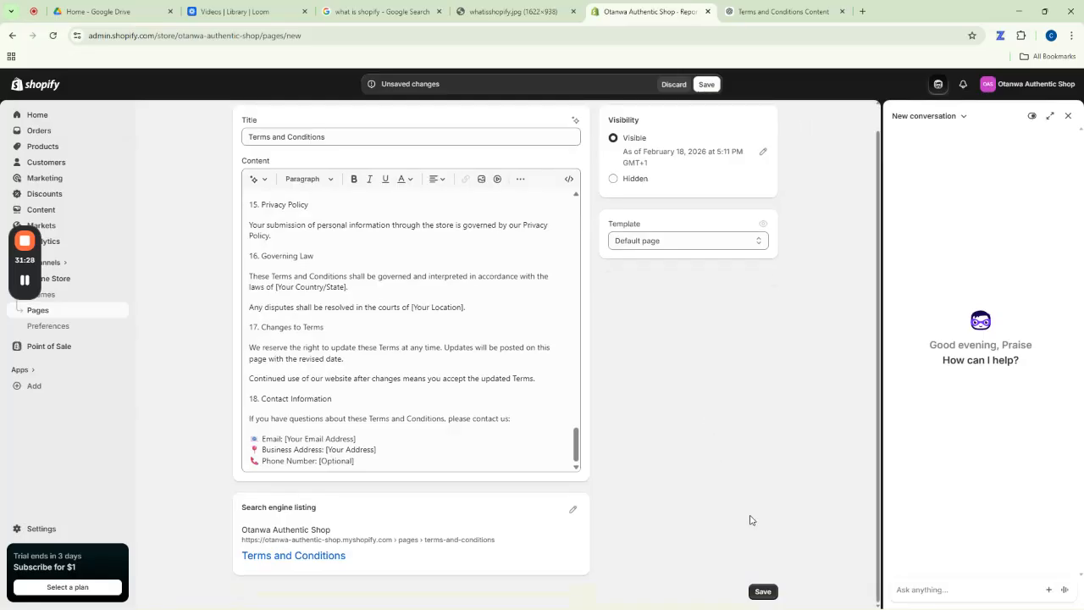
left_click(764, 592)
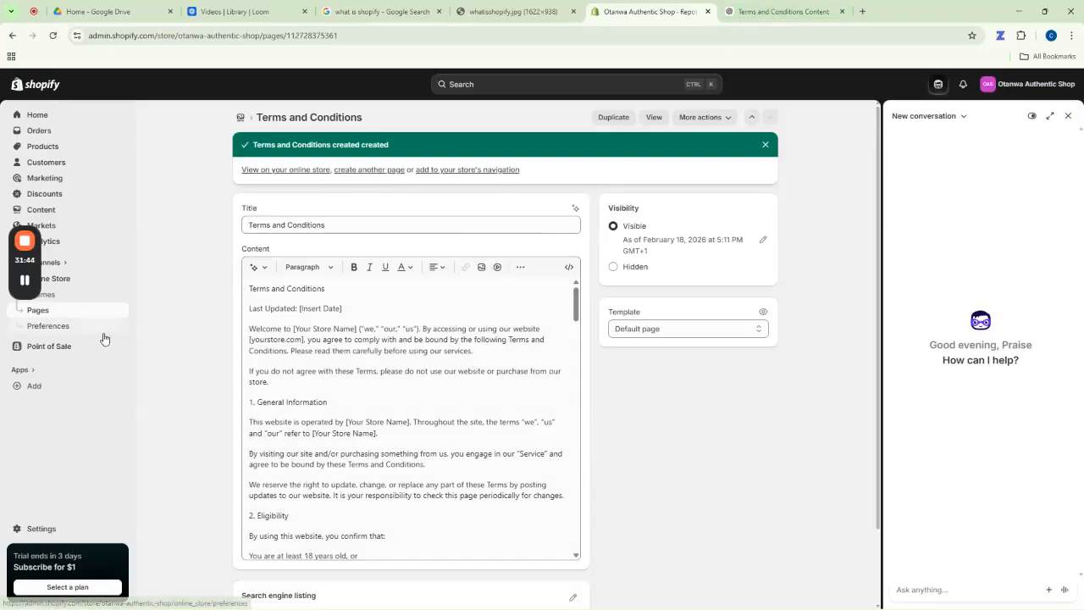
View the live online store and look through its home page and Contact page.
left_click(122, 280)
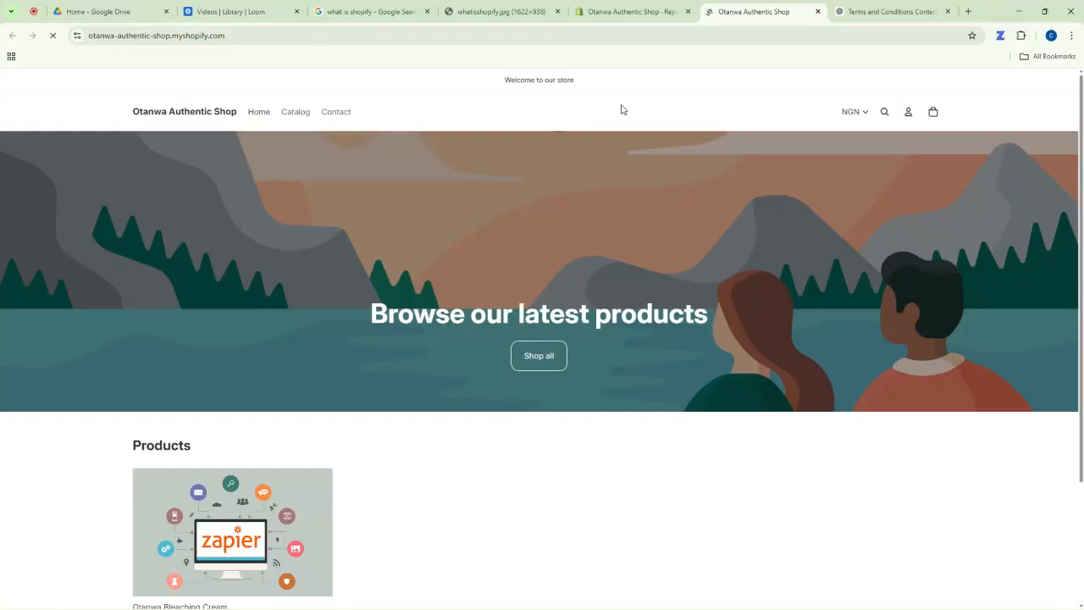
scroll(506, 409, "down", 2)
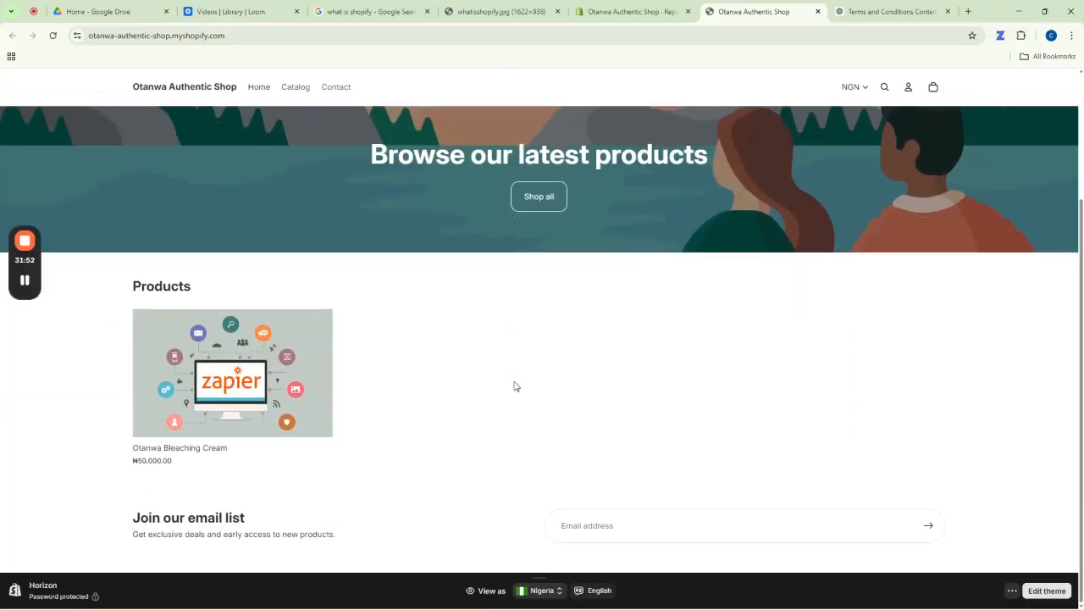
scroll(530, 397, "up", 3)
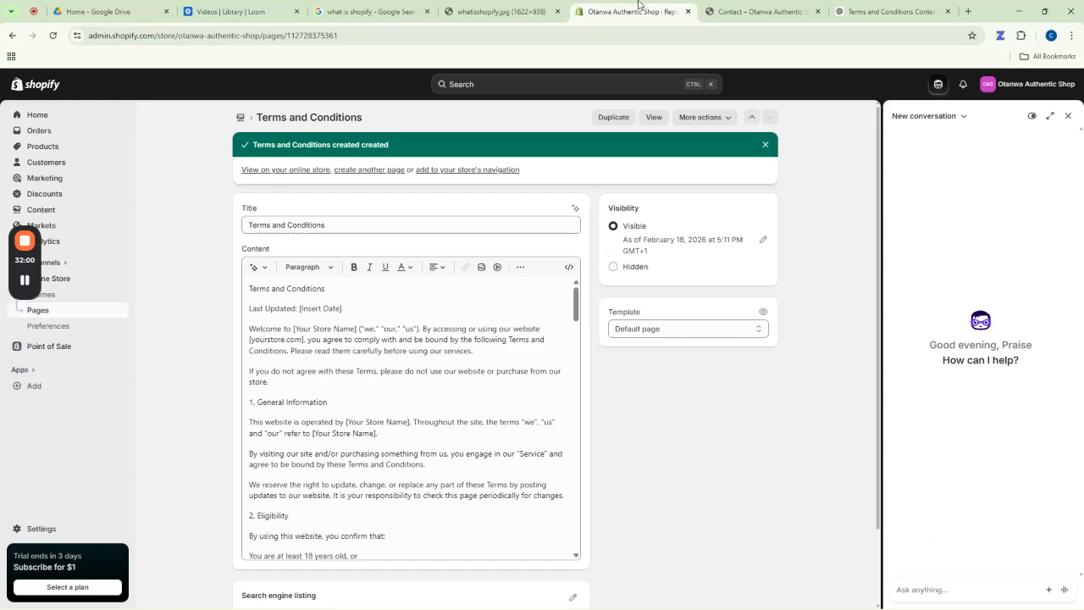
Return to the Terms and Conditions page in the admin and review its additional actions, search engine listing and template options.
mouse_move(38, 269)
left_click_drag(37, 270, 35, 437)
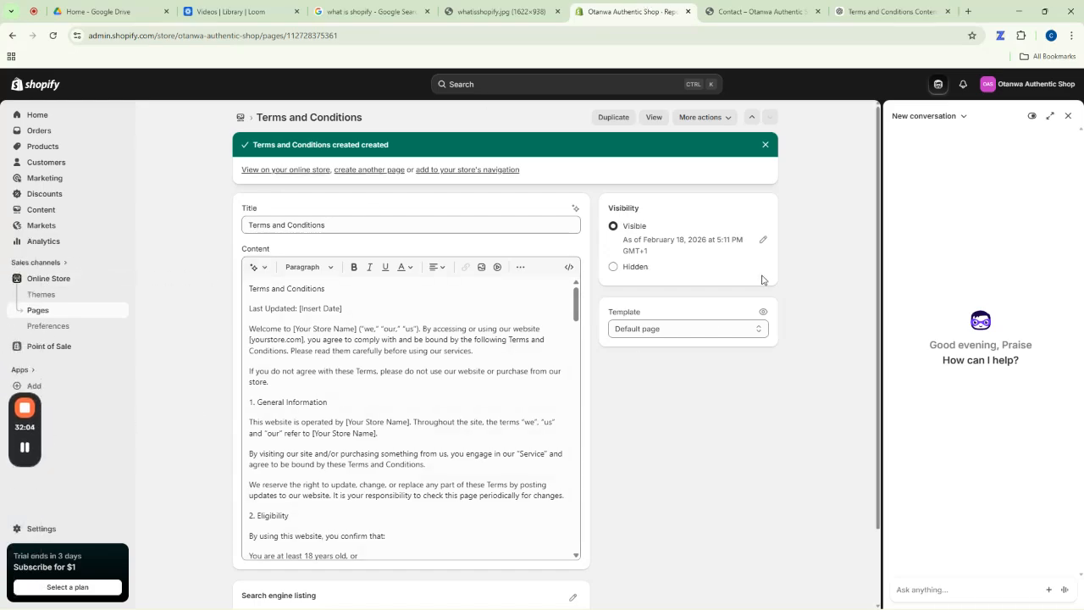
left_click(690, 119)
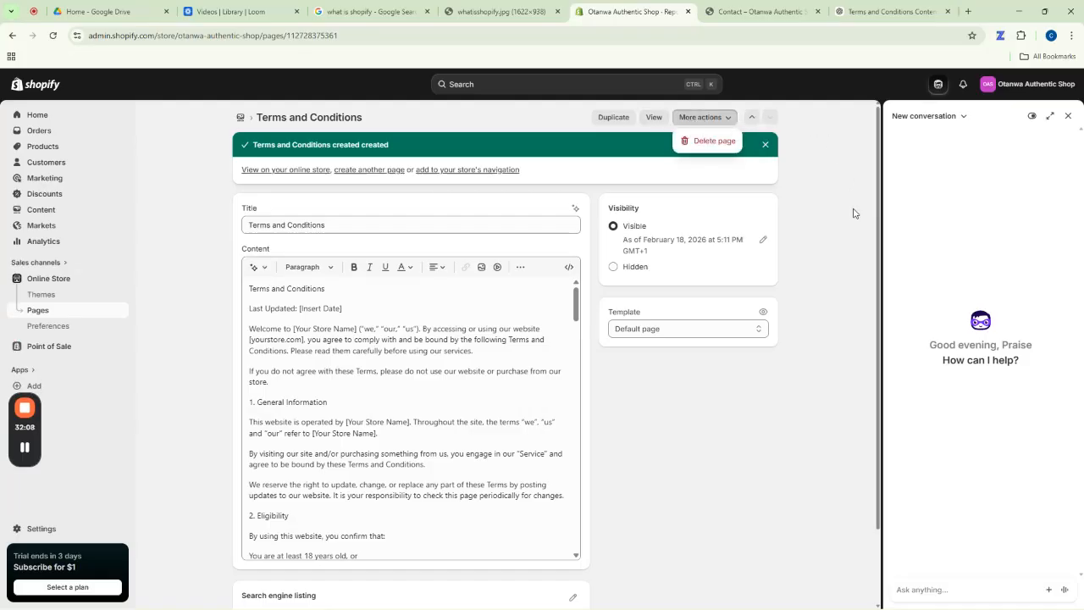
scroll(815, 316, "down", 1)
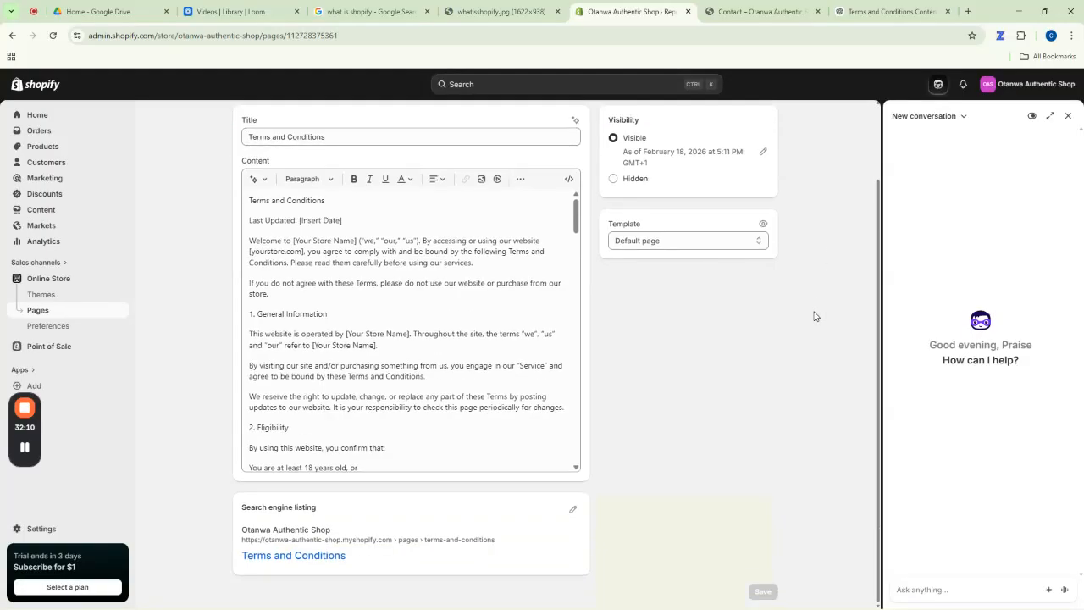
left_click(754, 241)
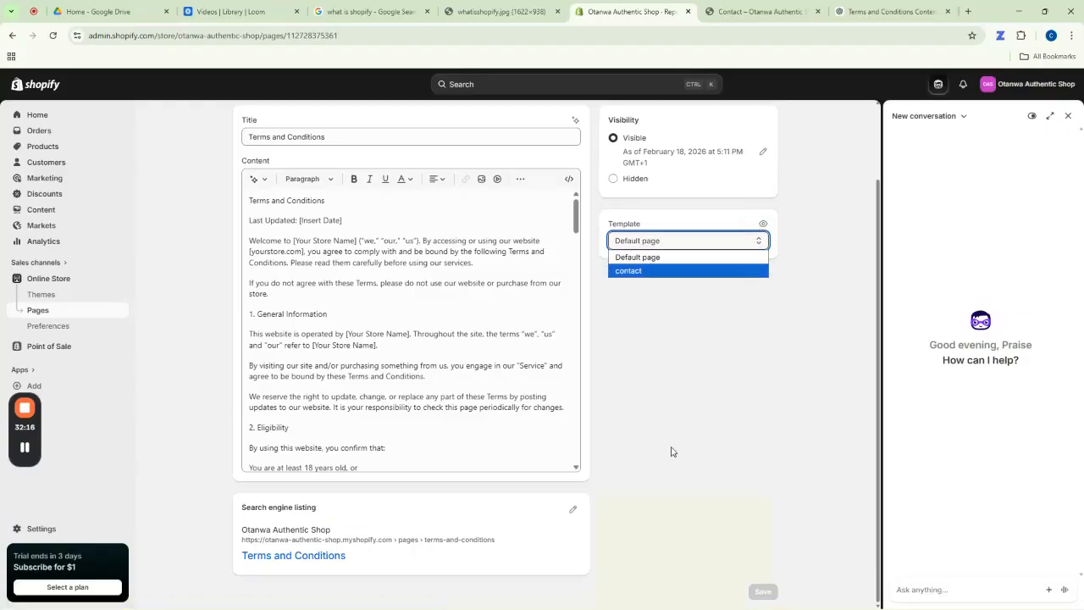
Review the online store preferences from store access and social sharing through spam protection and crawler access.
left_click(39, 327)
left_click(41, 330)
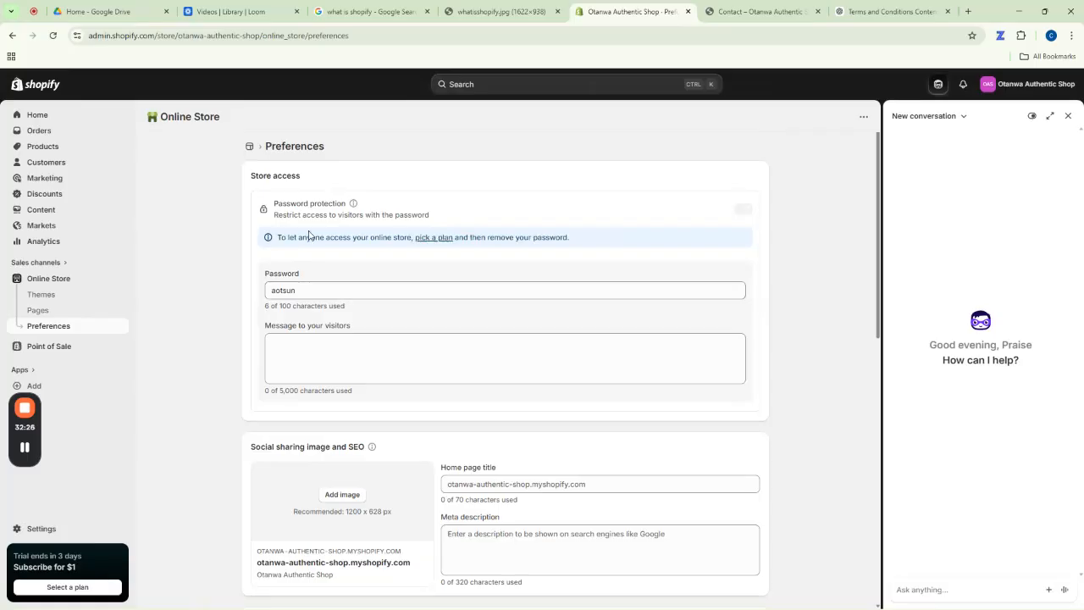
scroll(309, 237, "down", 10)
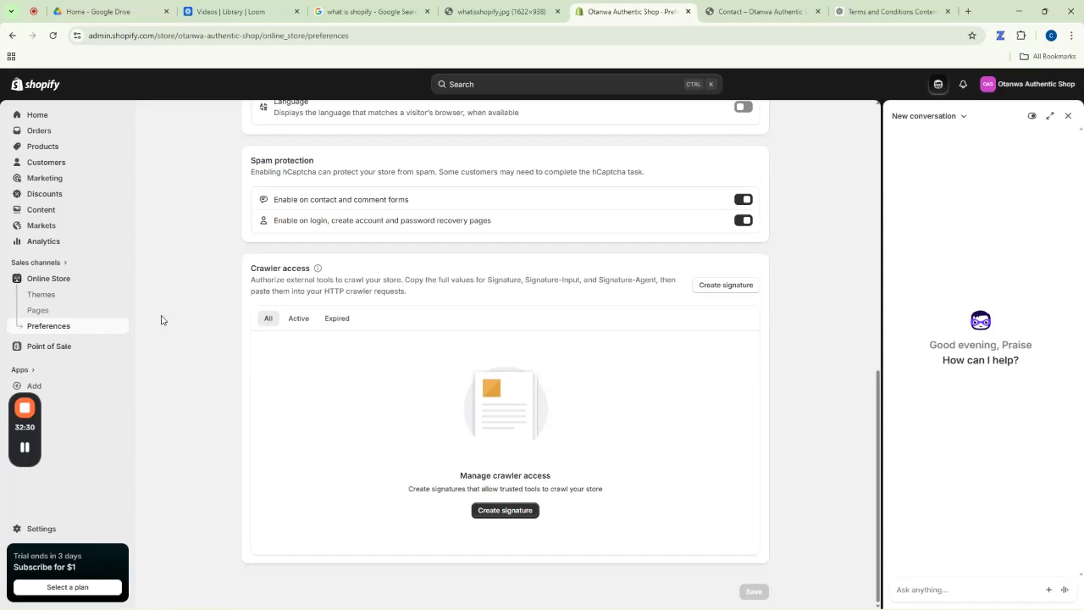
Look over the Point of Sale overview and its Staff and Locations pages.
left_click(43, 351)
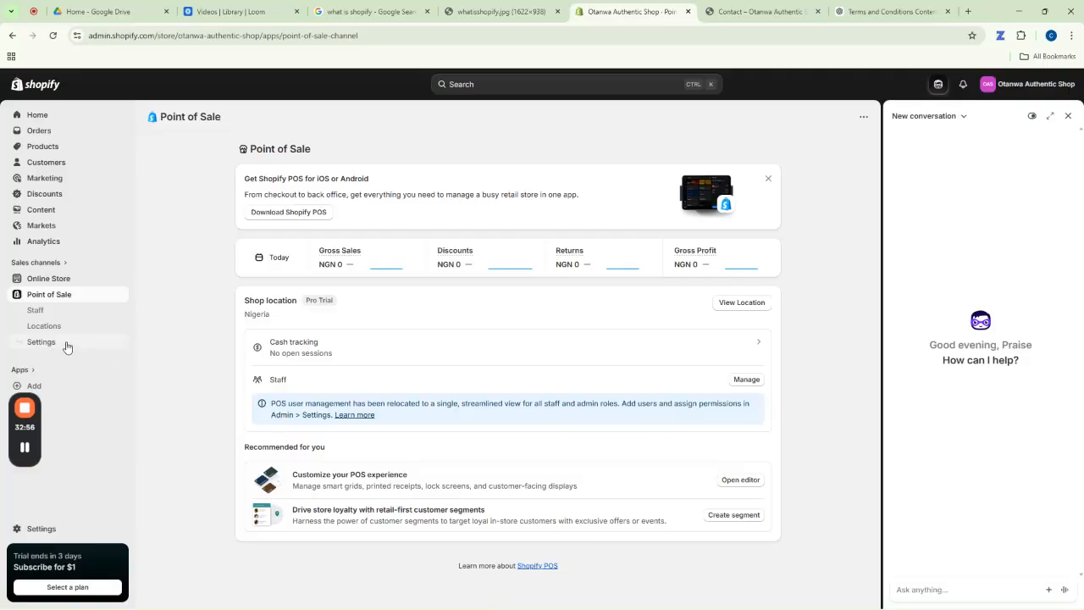
left_click(41, 314)
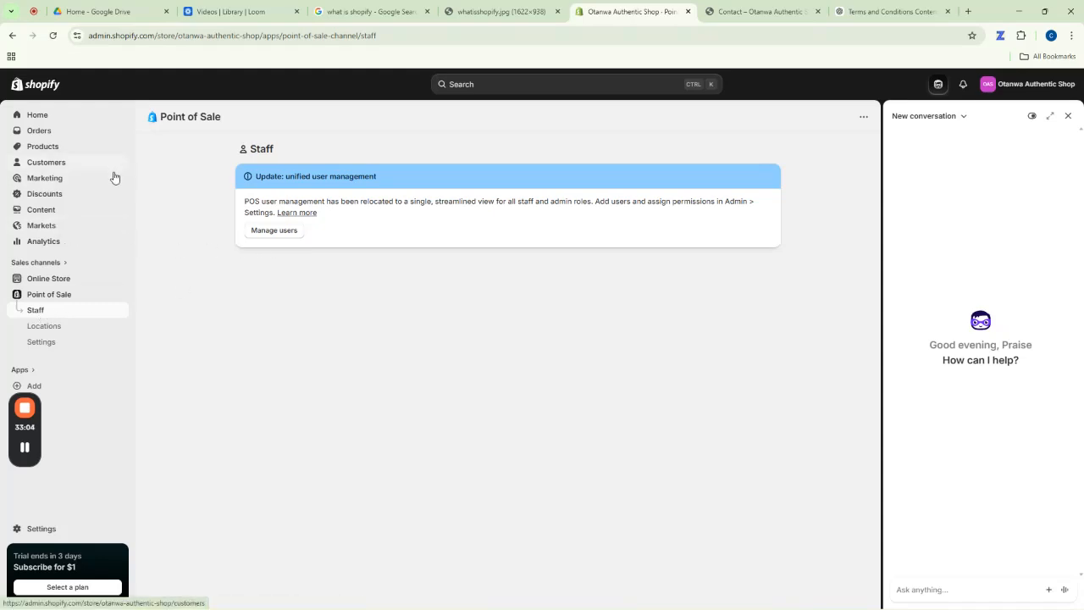
left_click(46, 329)
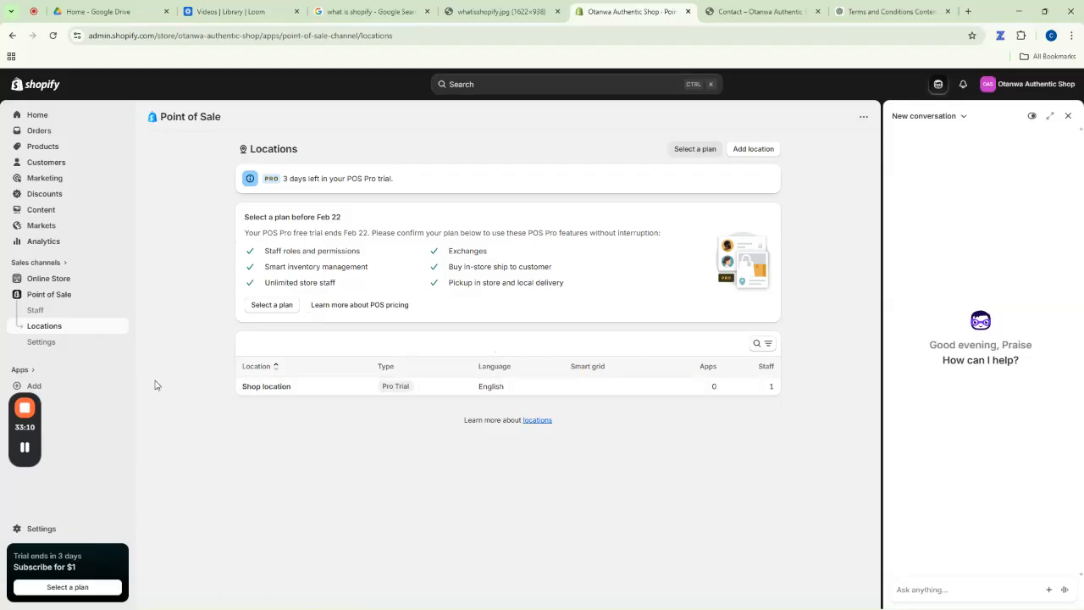
Examine the Point of Sale settings, covering the General, Customize, Checkout and Orders sections.
left_click(35, 341)
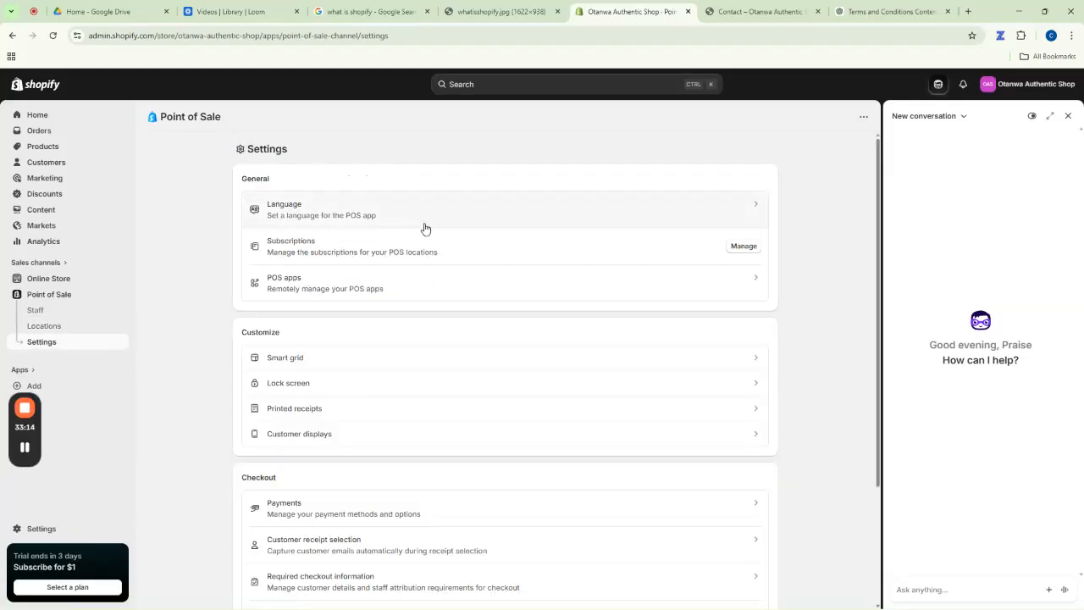
scroll(351, 383, "down", 2)
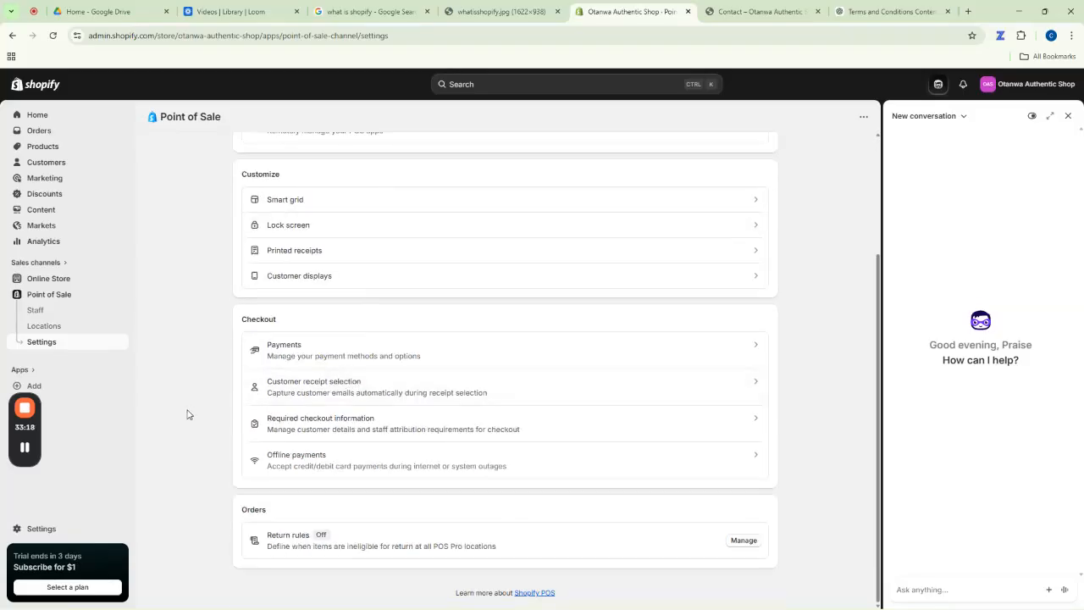
mouse_move(34, 423)
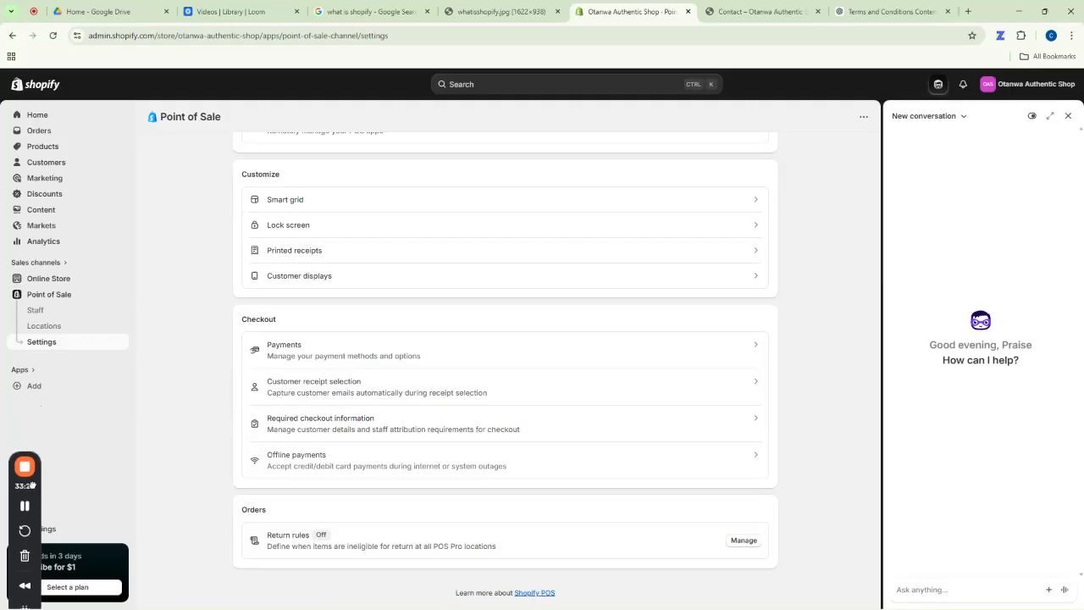
scroll(322, 332, "up", 2)
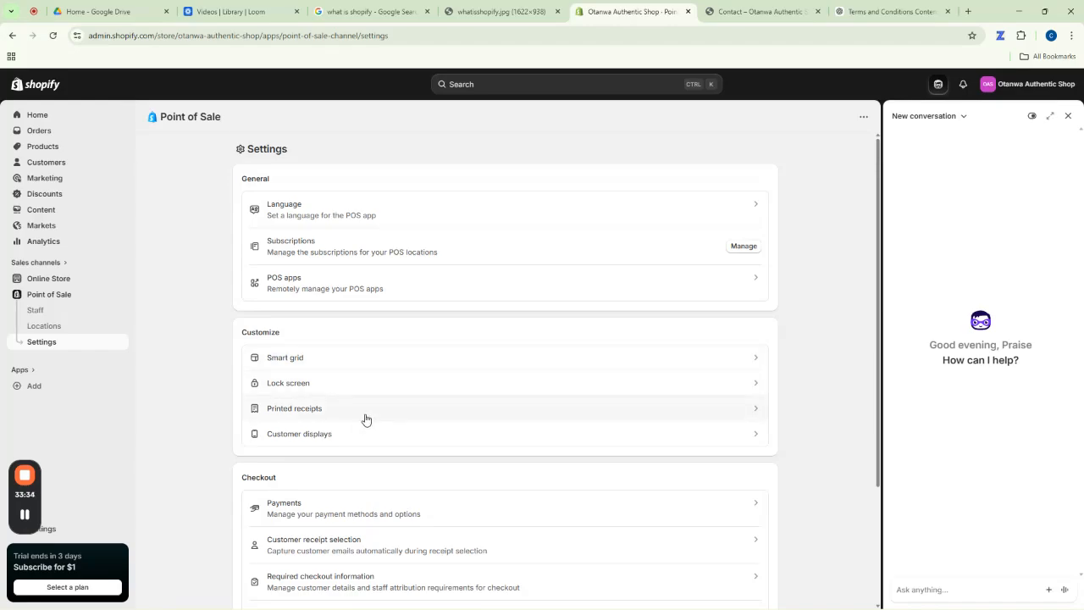
scroll(389, 436, "down", 2)
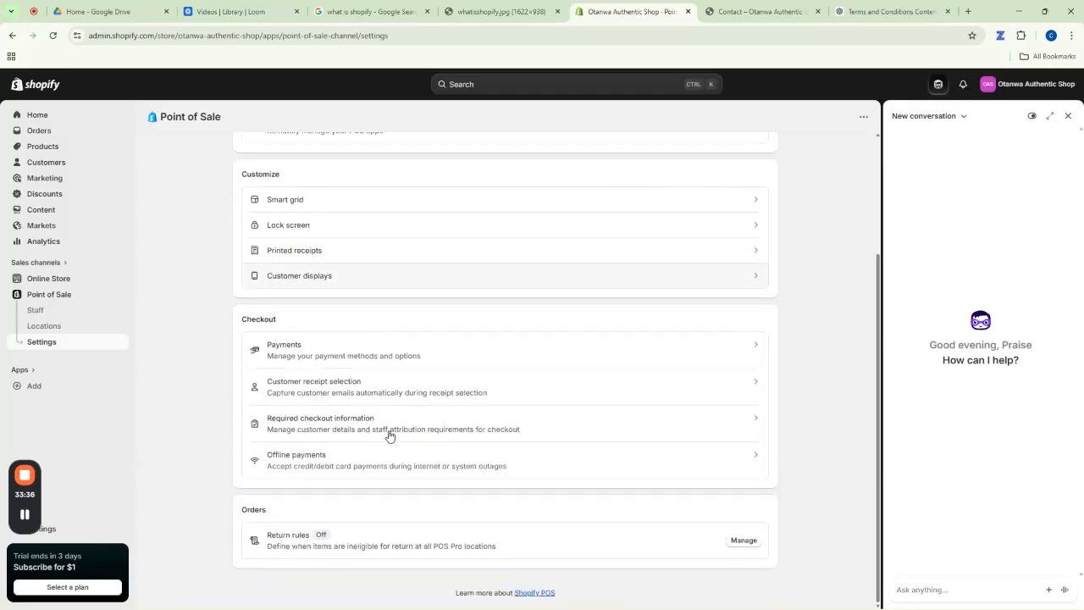
Open the Point of Sale checkout payments settings and review the payment methods and payment options.
left_click(465, 352)
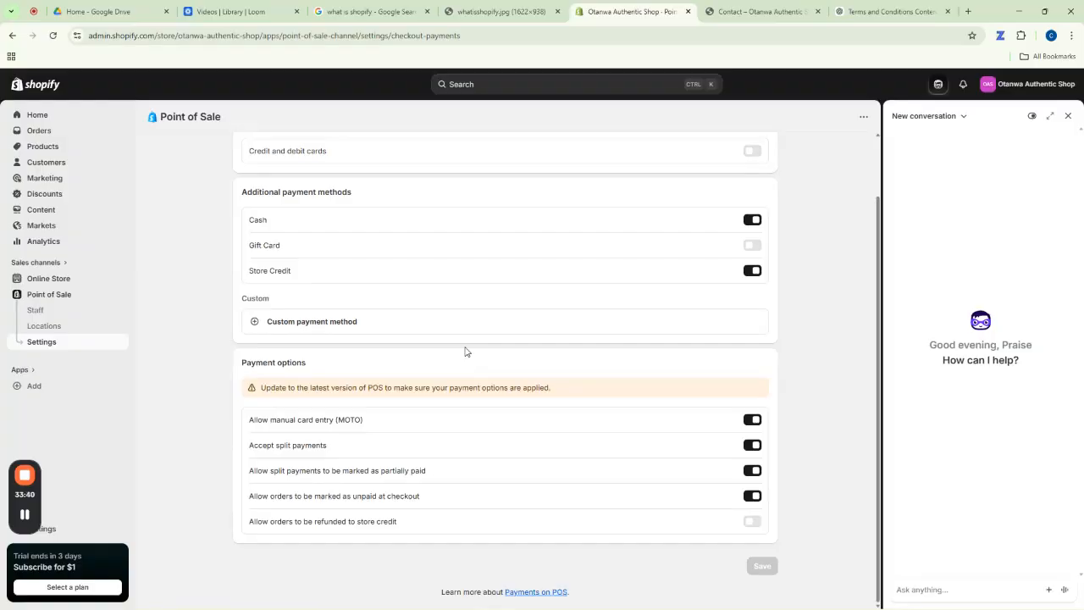
scroll(462, 339, "up", 2)
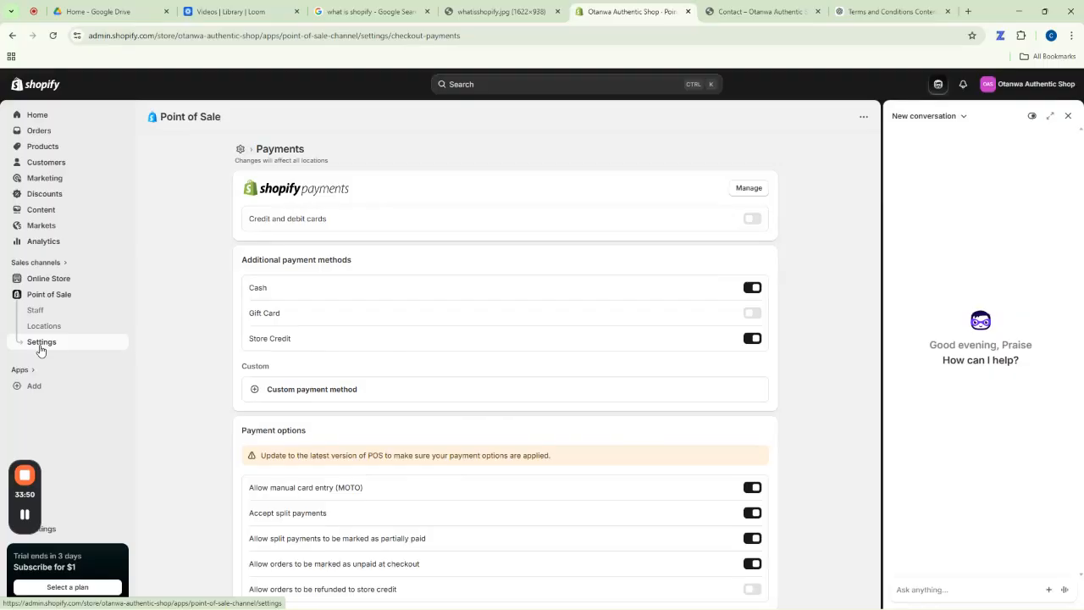
scroll(508, 366, "down", 1)
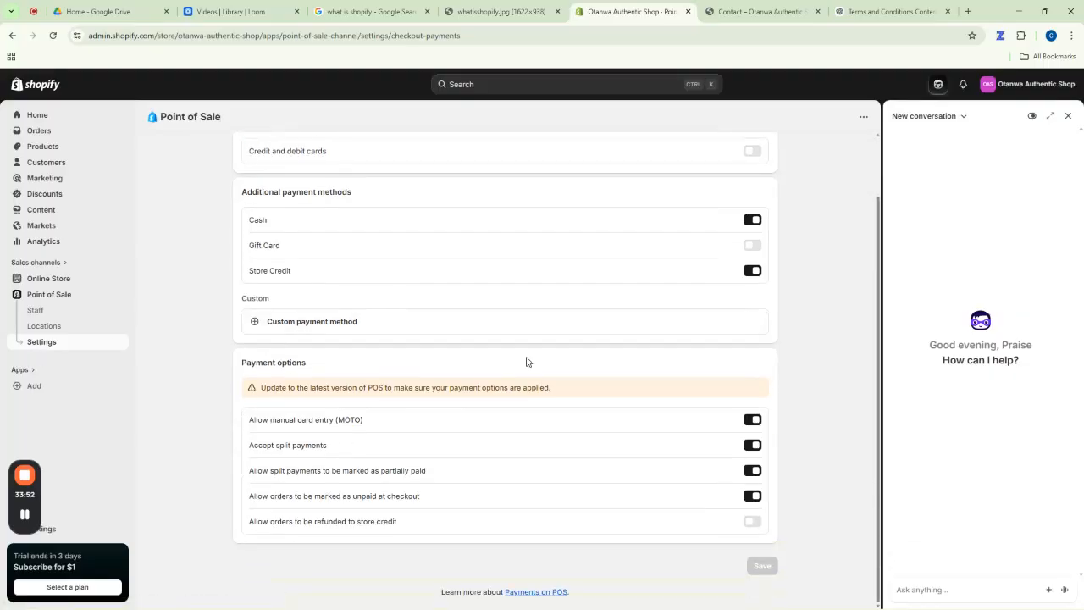
scroll(365, 313, "up", 1)
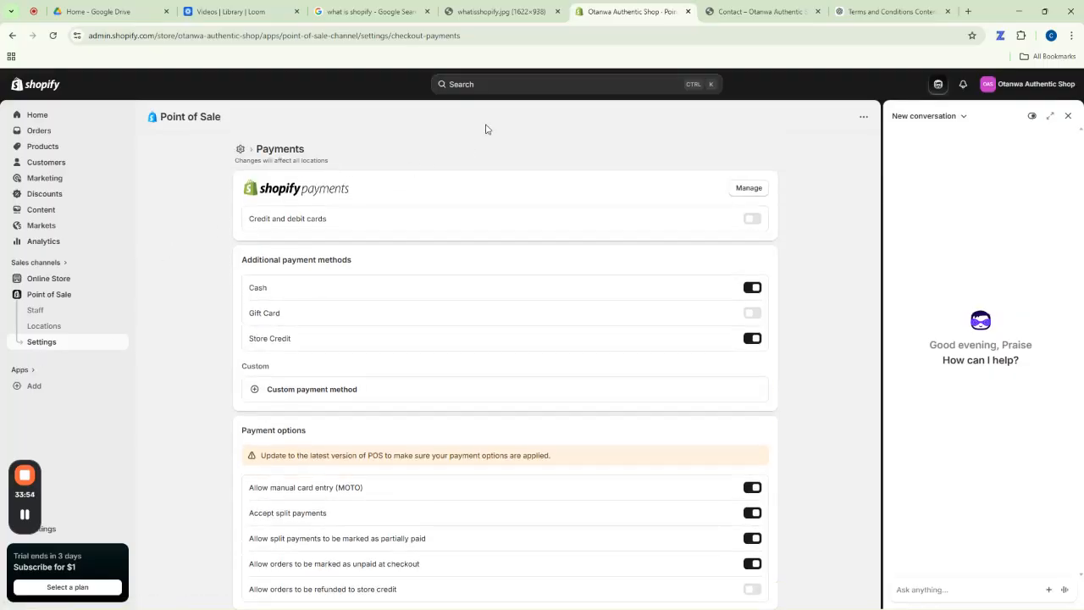
Return to the admin home page and look over the store setup cards.
left_click(14, 115)
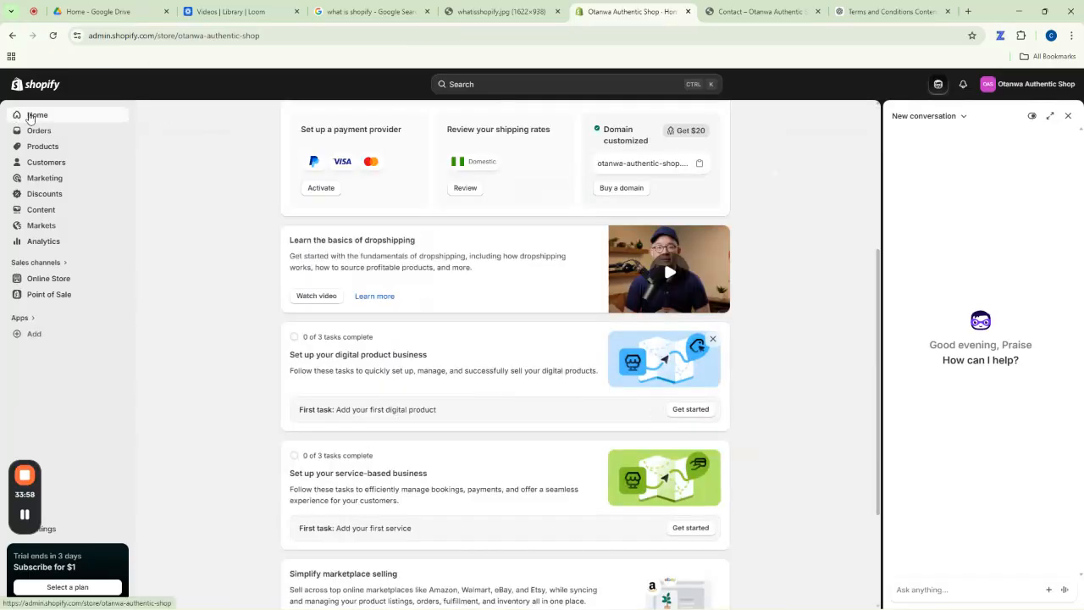
scroll(507, 276, "up", 4)
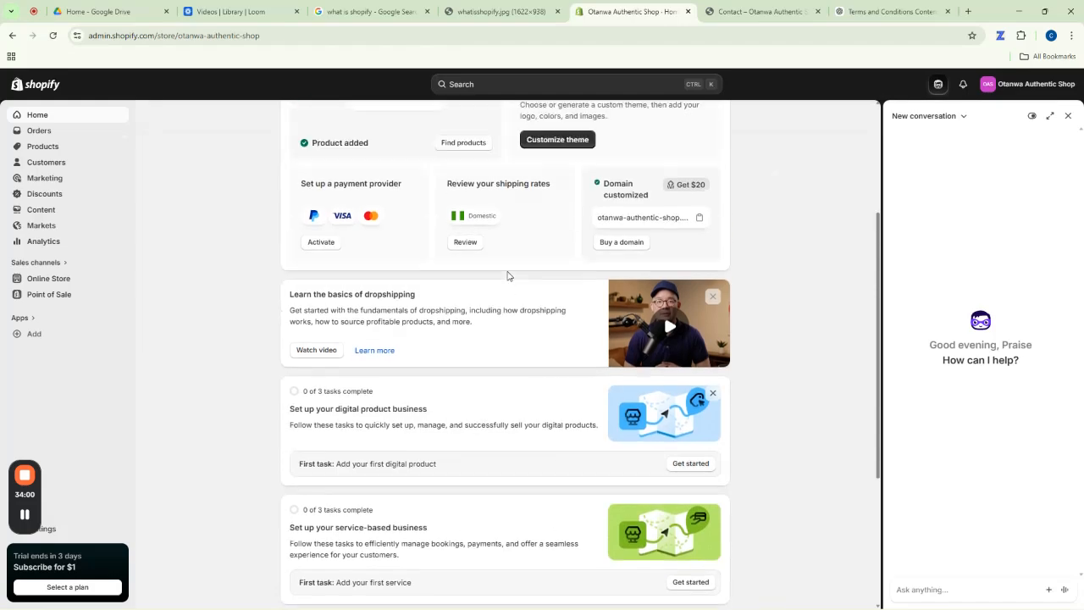